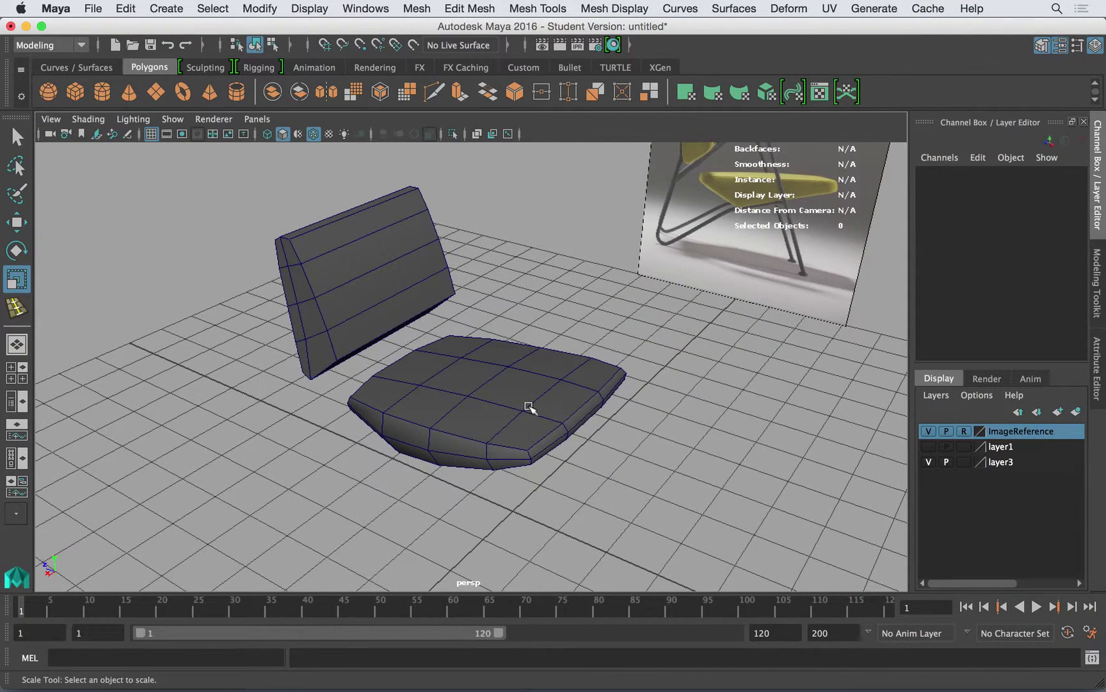
# Step: Assign the chair's backrest to a new display layer and hide that layer
pyautogui.click(398, 277)
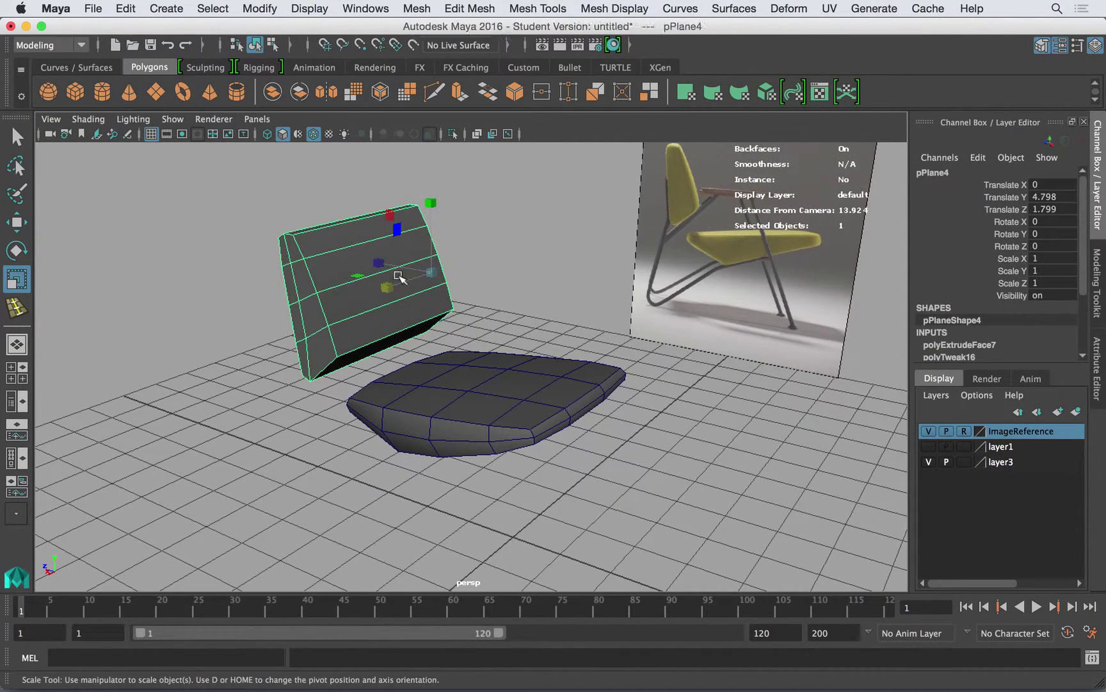
pyautogui.click(1076, 412)
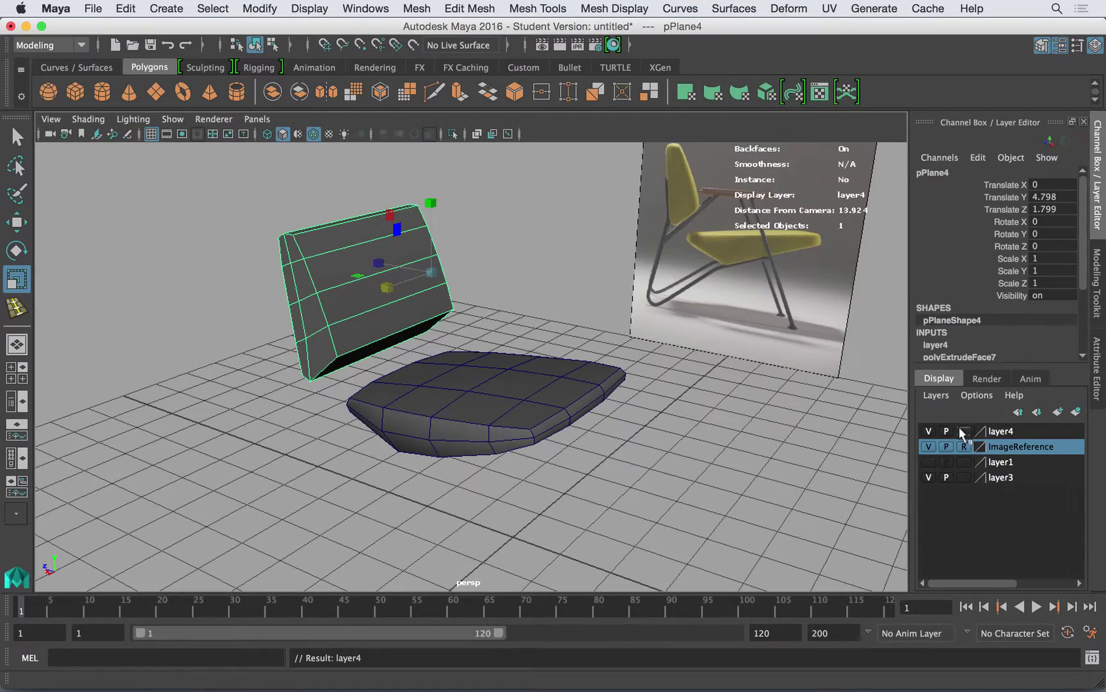
pyautogui.click(929, 431)
# Step: Select the seat cushion mesh
pyautogui.keyDown('alt'); pyautogui.moveTo(432, 366); pyautogui.dragTo(611, 316); pyautogui.keyUp('alt')
pyautogui.click(479, 308)
pyautogui.click(528, 378)
pyautogui.keyDown('alt'); pyautogui.moveTo(528, 378); pyautogui.dragTo(452, 366); pyautogui.keyUp('alt')
pyautogui.keyDown('alt'); pyautogui.moveTo(452, 366); pyautogui.dragTo(628, 405, button='right'); pyautogui.keyUp('alt')
pyautogui.keyDown('alt'); pyautogui.moveTo(628, 405); pyautogui.dragTo(517, 402); pyautogui.keyUp('alt')
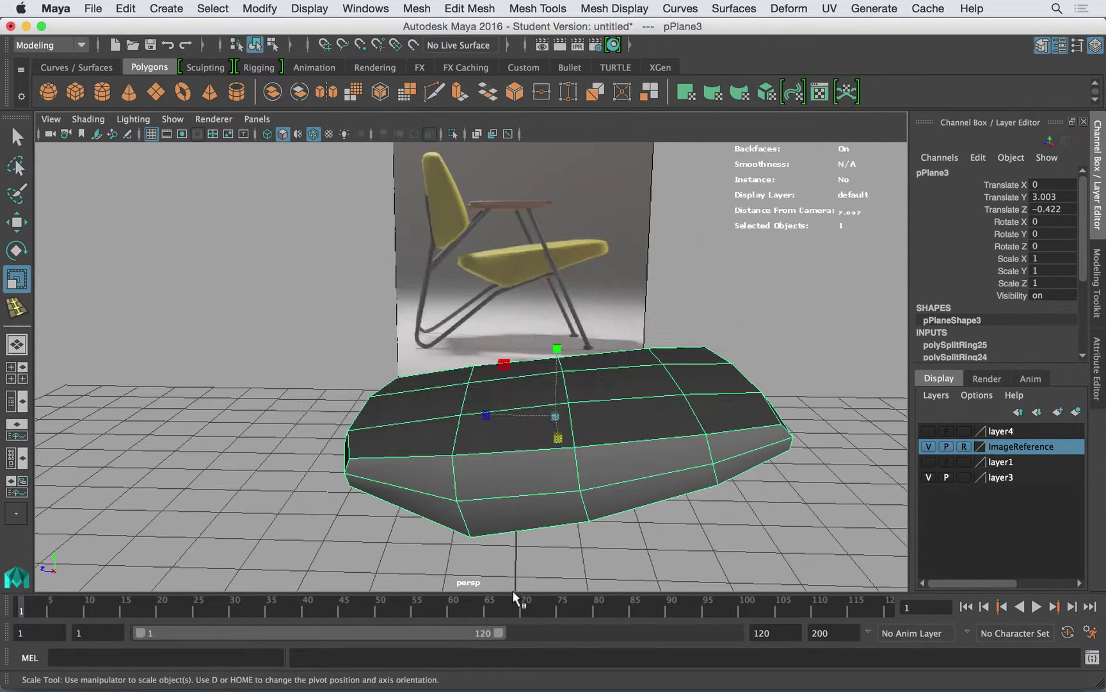
# Step: Examine the seat's profile against the chair reference image in the side view with X-ray shading on
pyautogui.press('space')
pyautogui.moveTo(562, 451); pyautogui.dragTo(610, 450)
pyautogui.scroll(-3, 611, 450)
pyautogui.keyDown('alt'); pyautogui.moveTo(610, 450); pyautogui.dragTo(471, 425, button='middle'); pyautogui.keyUp('alt')
pyautogui.keyDown('alt'); pyautogui.moveTo(647, 457); pyautogui.dragTo(730, 457, button='right'); pyautogui.keyUp('alt')
pyautogui.keyDown('alt'); pyautogui.moveTo(601, 400); pyautogui.dragTo(602, 358, button='middle'); pyautogui.keyUp('alt')
pyautogui.keyDown('alt'); pyautogui.moveTo(653, 416); pyautogui.dragTo(725, 448, button='right'); pyautogui.keyUp('alt')
pyautogui.keyDown('alt'); pyautogui.moveTo(575, 443); pyautogui.dragTo(466, 385, button='middle'); pyautogui.keyUp('alt')
pyautogui.click(477, 134)
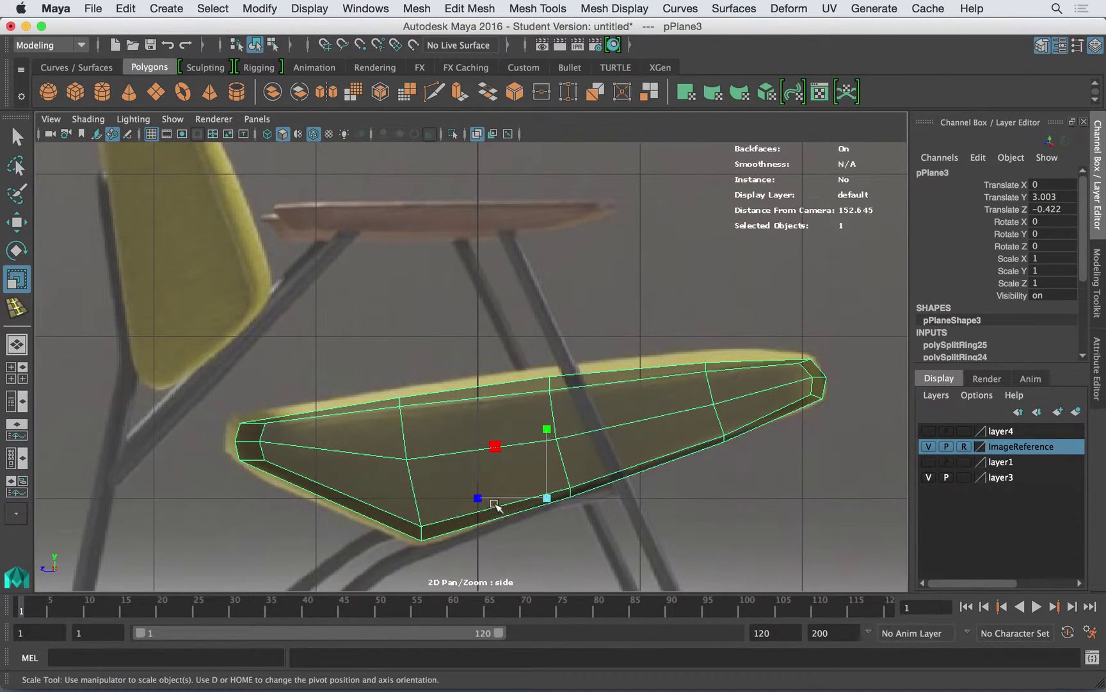
# Step: Switch to Google Chrome to examine the seat and backrest edges in the Pinterest chair photo, and return to Maya
pyautogui.press('super+Tab')
pyautogui.press('super+Tab')
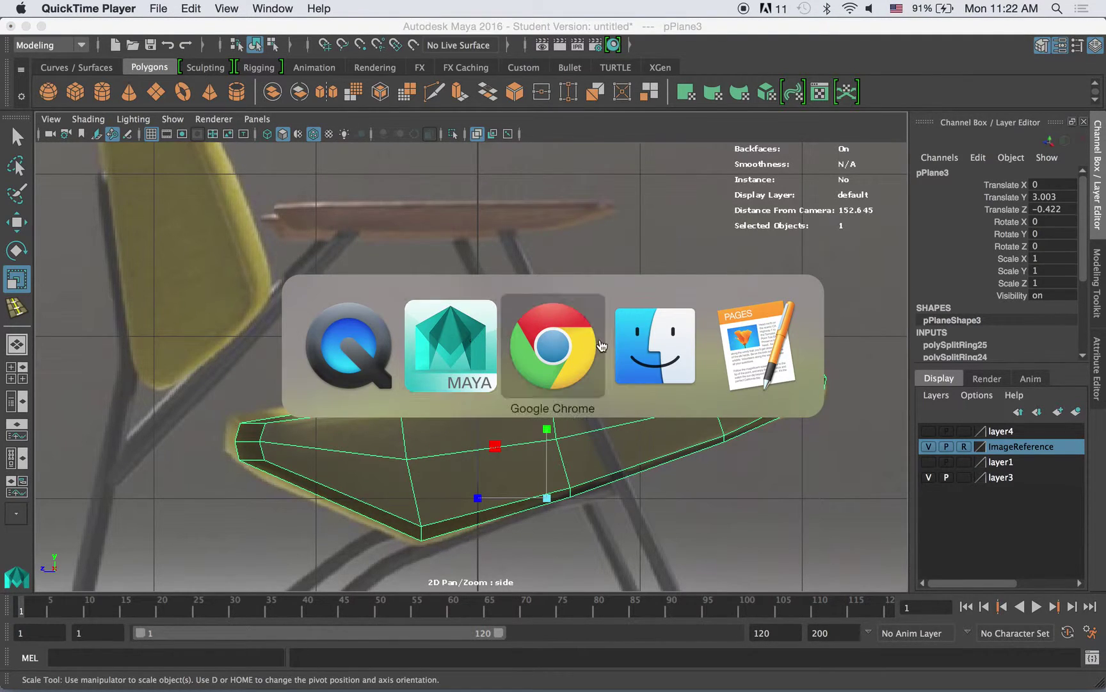
pyautogui.click(555, 344)
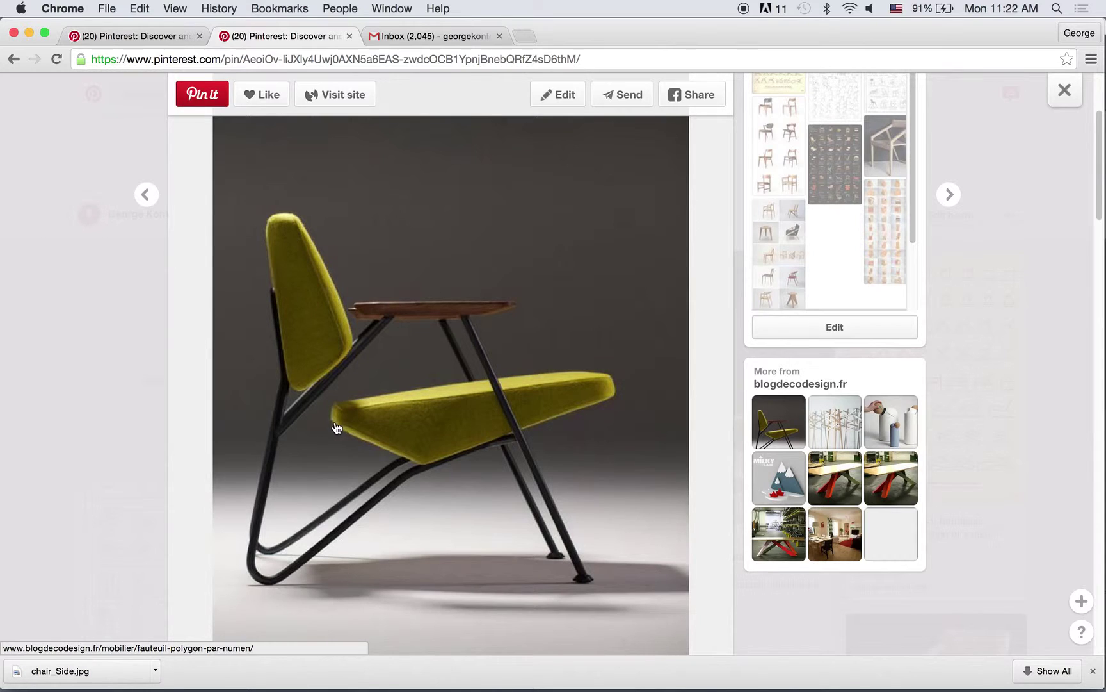
pyautogui.press('ctrl+super+Escape')
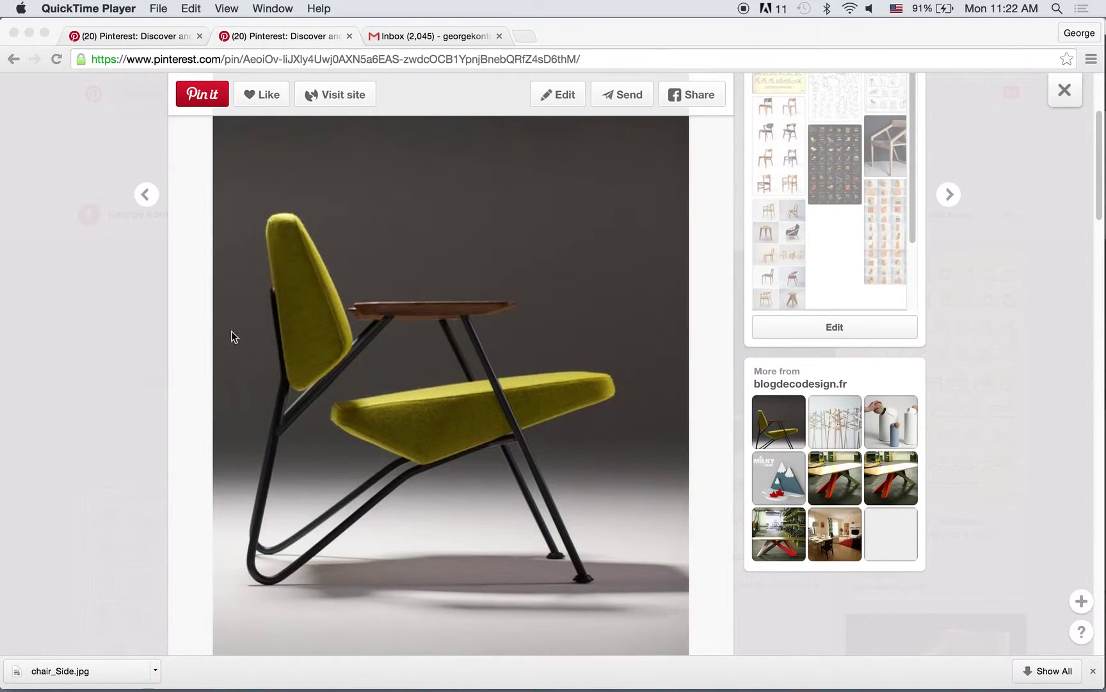
pyautogui.press('super+Tab')
pyautogui.click(589, 355)
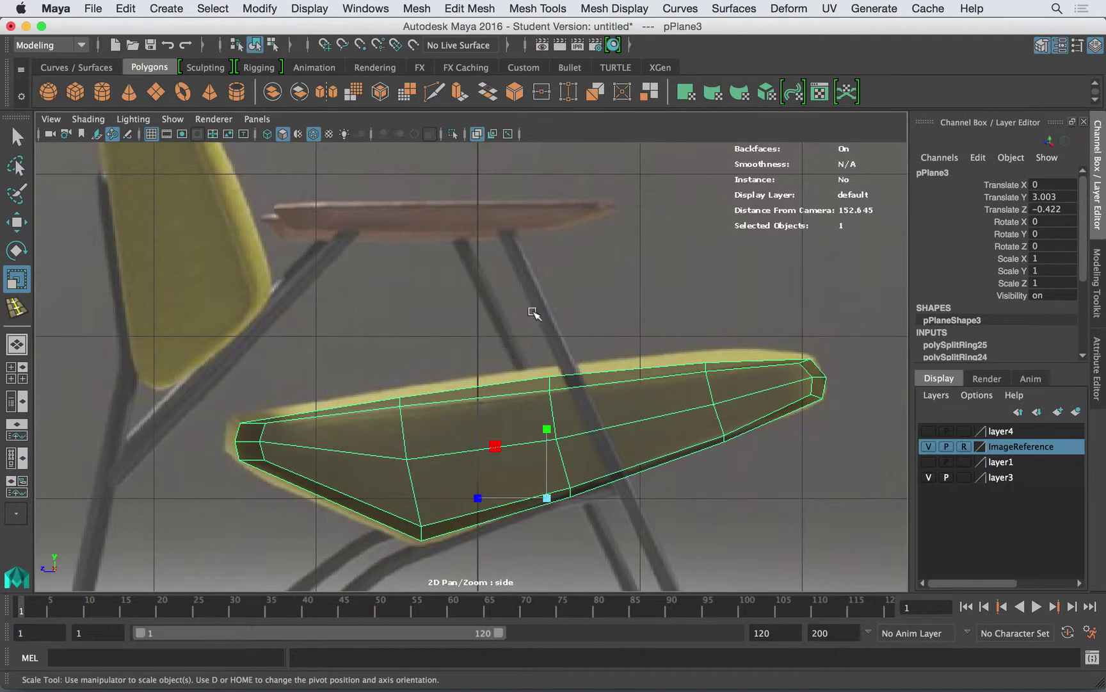
# Step: Return to the maximized perspective view of the seat and turn off X-ray shading
pyautogui.press('space')
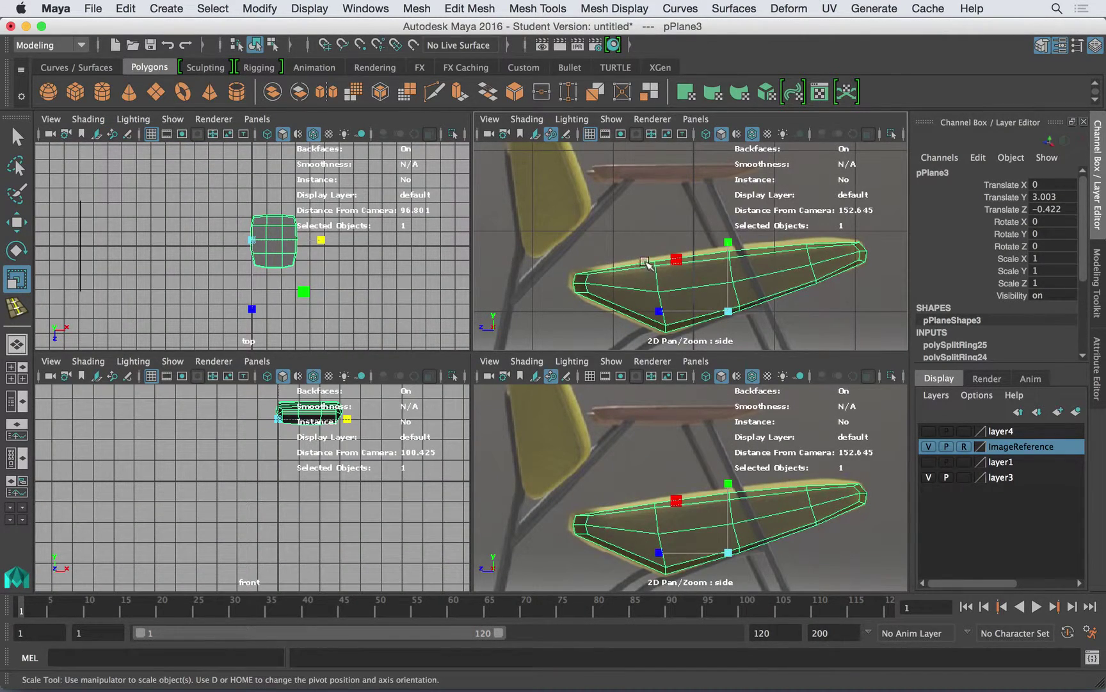
pyautogui.press('space')
pyautogui.moveTo(645, 262); pyautogui.dragTo(653, 231)
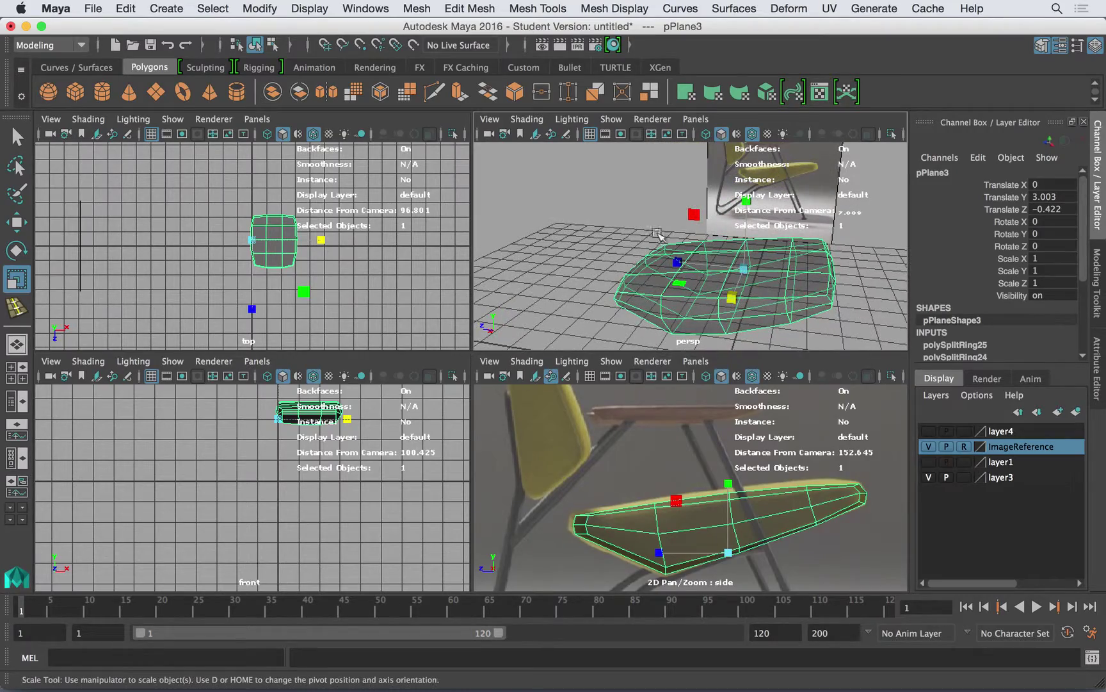
pyautogui.press('space')
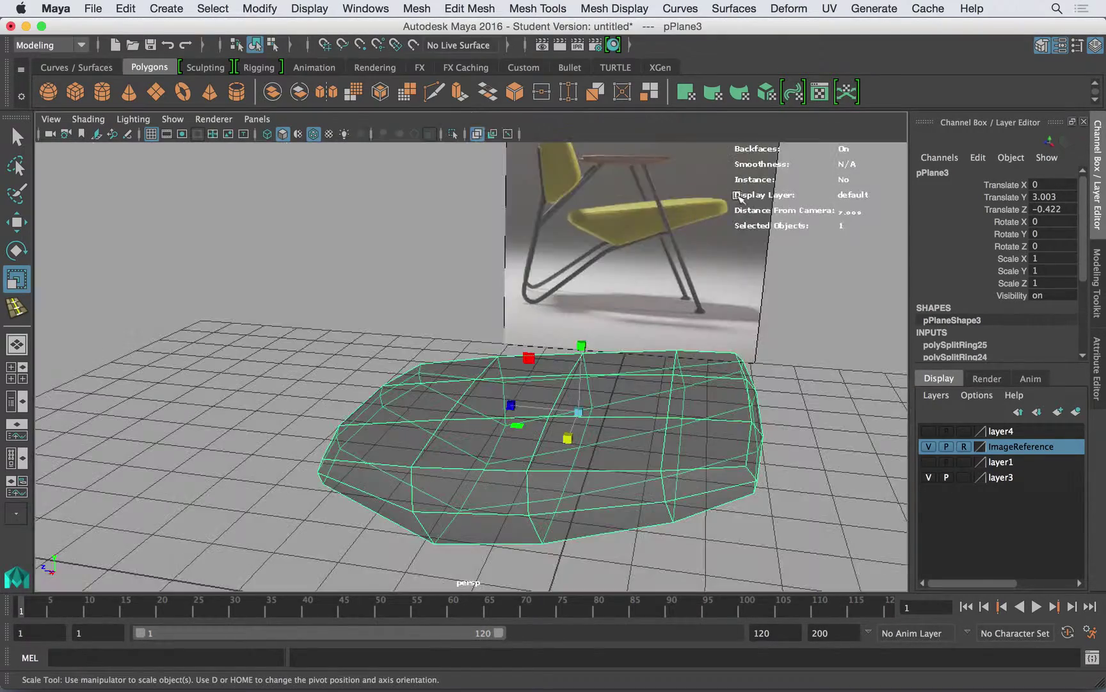
pyautogui.keyDown('alt'); pyautogui.moveTo(704, 149); pyautogui.dragTo(647, 154); pyautogui.keyUp('alt')
pyautogui.click(476, 134)
pyautogui.keyDown('alt'); pyautogui.moveTo(514, 398); pyautogui.dragTo(452, 321); pyautogui.keyUp('alt')
pyautogui.click(503, 233)
pyautogui.moveTo(452, 250); pyautogui.dragTo(449, 204, button='right')
pyautogui.doubleClick(465, 404)
pyautogui.keyDown('alt'); pyautogui.moveTo(465, 404); pyautogui.dragTo(511, 390); pyautogui.keyUp('alt')
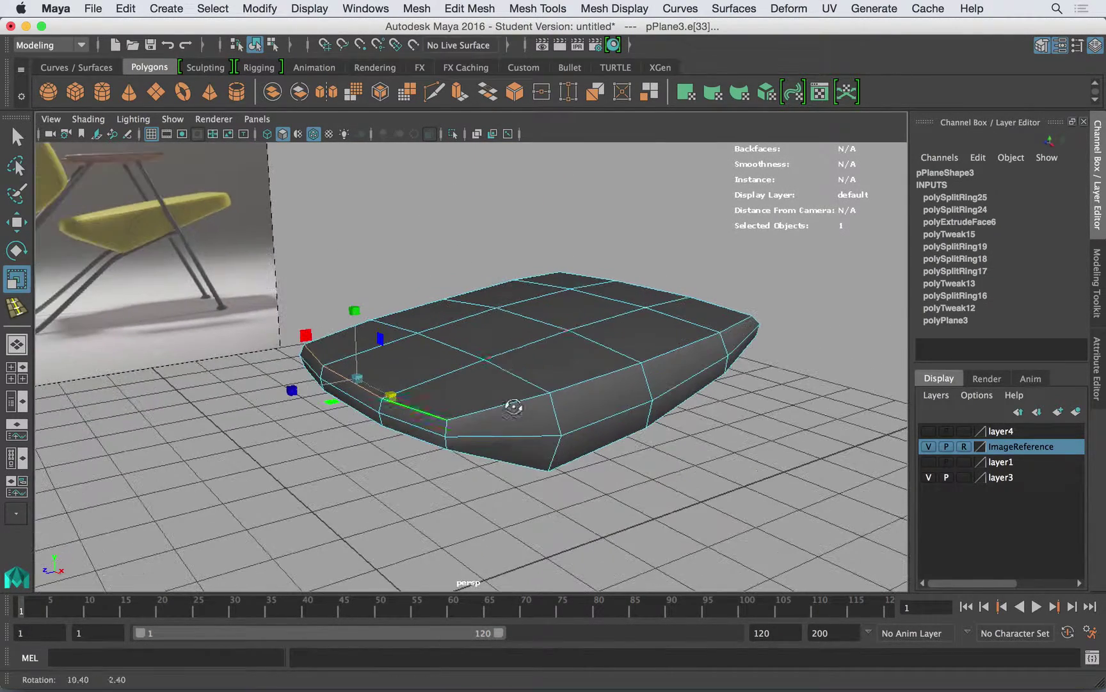
pyautogui.moveTo(506, 256); pyautogui.dragTo(580, 227, button='right')
pyautogui.click(526, 340)
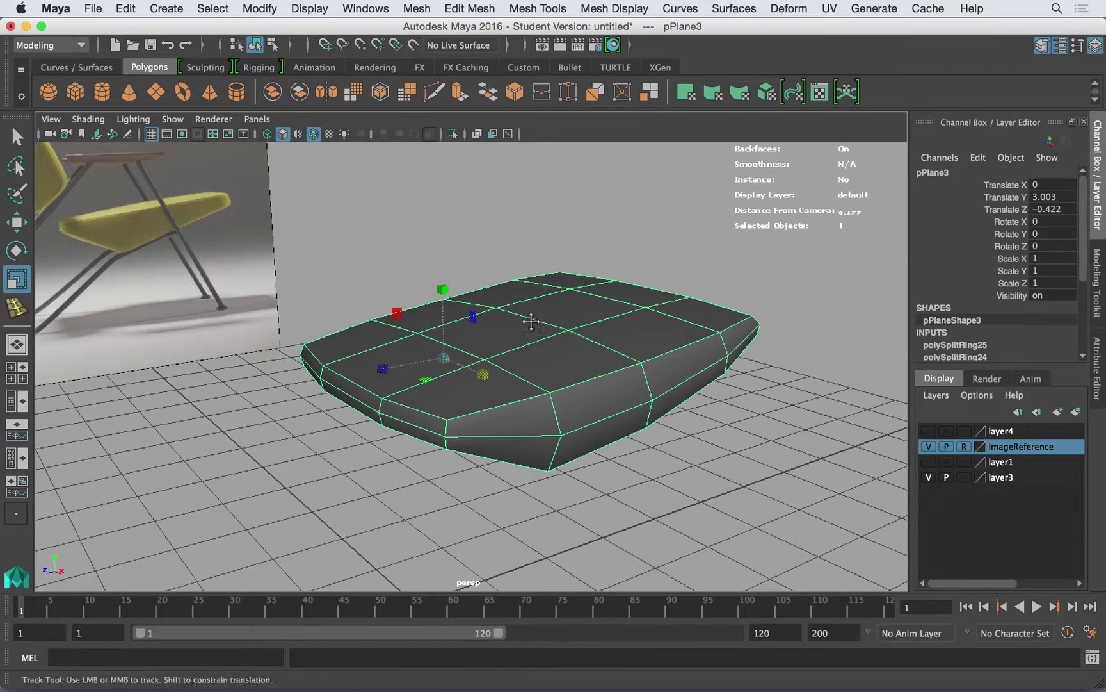
# Step: Select the edge loops around all four sides of the seat's upper perimeter
pyautogui.keyDown('alt'); pyautogui.moveTo(526, 316); pyautogui.dragTo(494, 323); pyautogui.keyUp('alt')
pyautogui.rightClick(491, 312)
pyautogui.moveTo(491, 312); pyautogui.dragTo(490, 207, button='right')
pyautogui.click(374, 226)
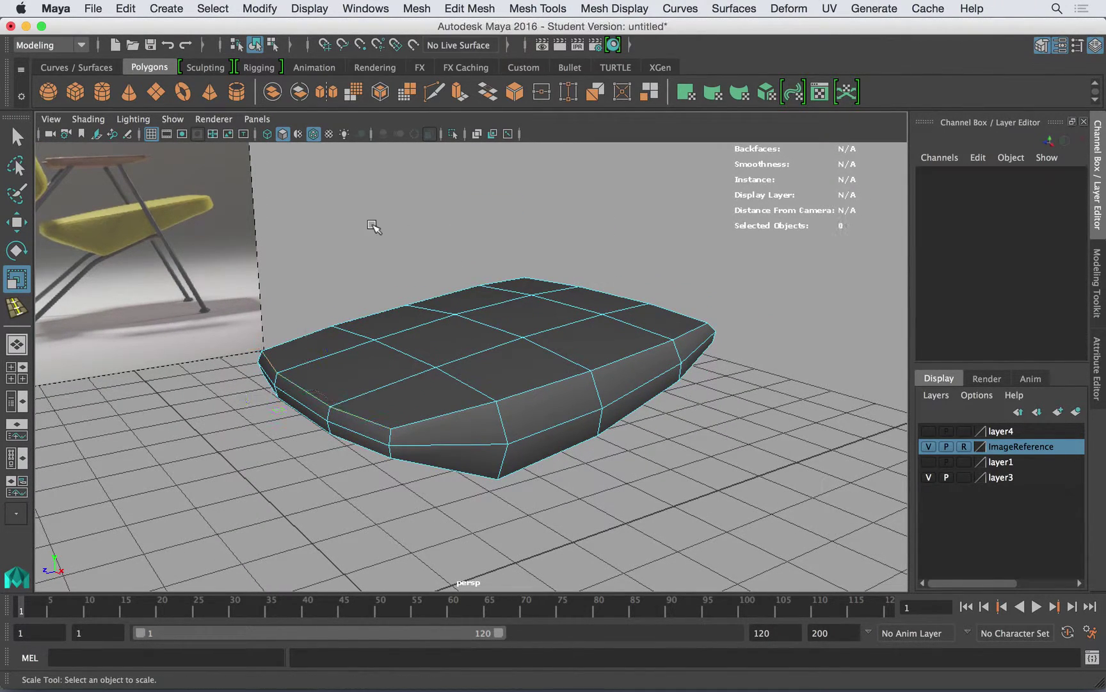
pyautogui.keyDown('alt'); pyautogui.moveTo(402, 350); pyautogui.dragTo(431, 435); pyautogui.keyUp('alt')
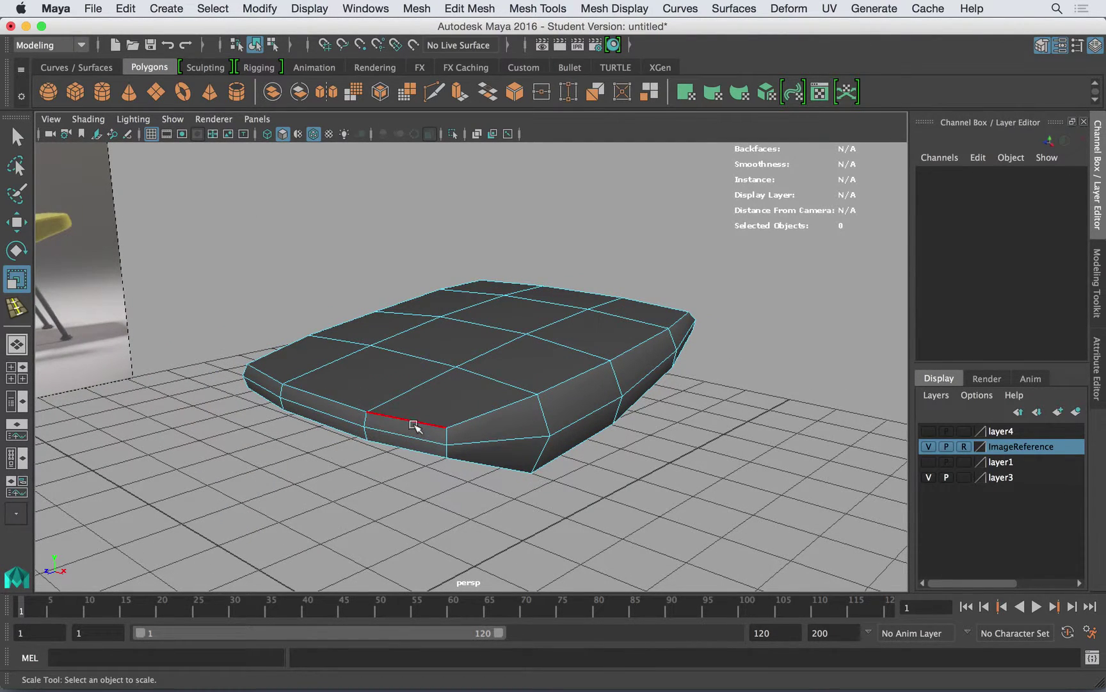
pyautogui.doubleClick(415, 424)
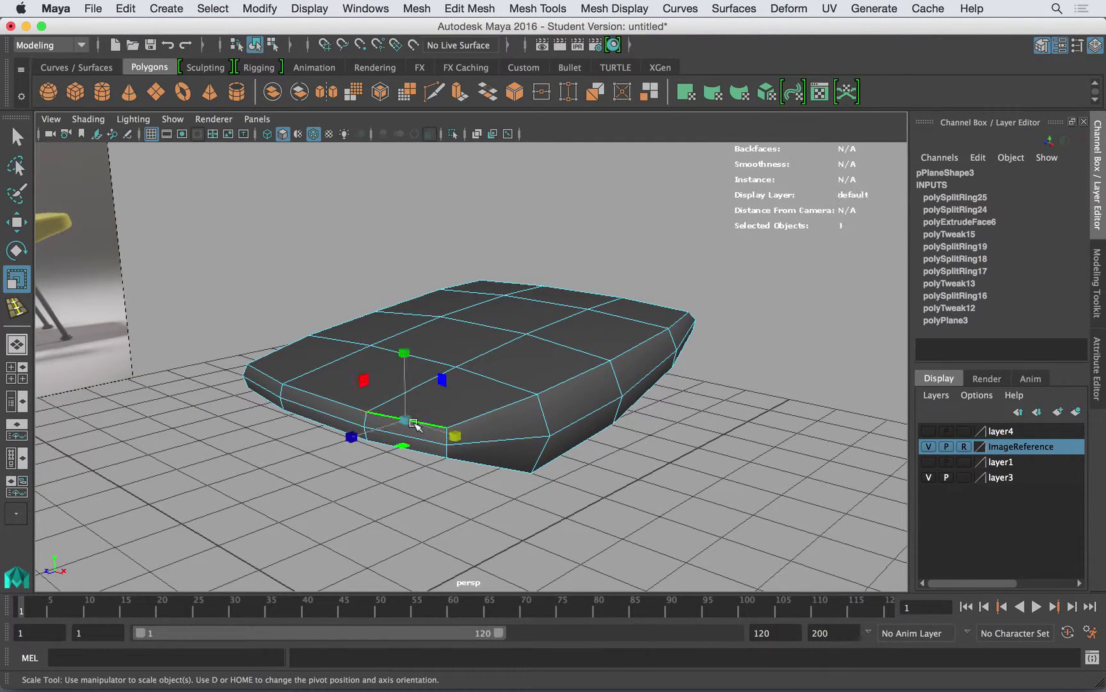
pyautogui.keyDown('shift'); pyautogui.doubleClick(488, 409); pyautogui.keyUp('shift')
pyautogui.keyDown('alt'); pyautogui.moveTo(649, 392); pyautogui.dragTo(572, 393); pyautogui.keyUp('alt')
pyautogui.keyDown('shift'); pyautogui.doubleClick(619, 397); pyautogui.keyUp('shift')
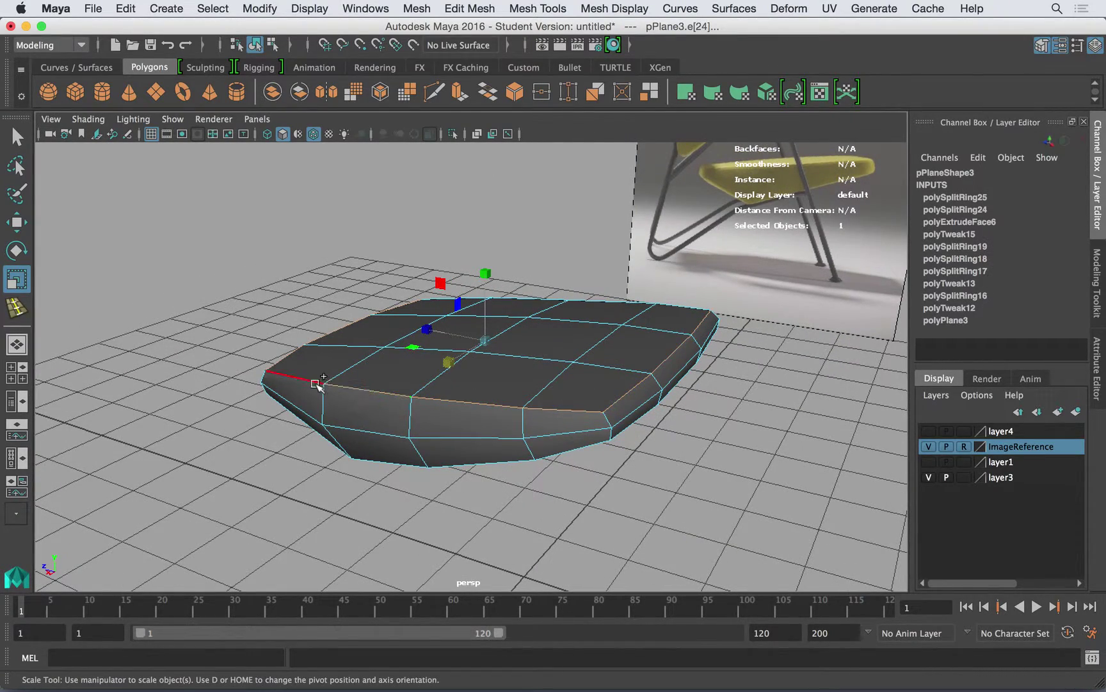
pyautogui.keyDown('alt'); pyautogui.moveTo(330, 386); pyautogui.dragTo(504, 449); pyautogui.keyUp('alt')
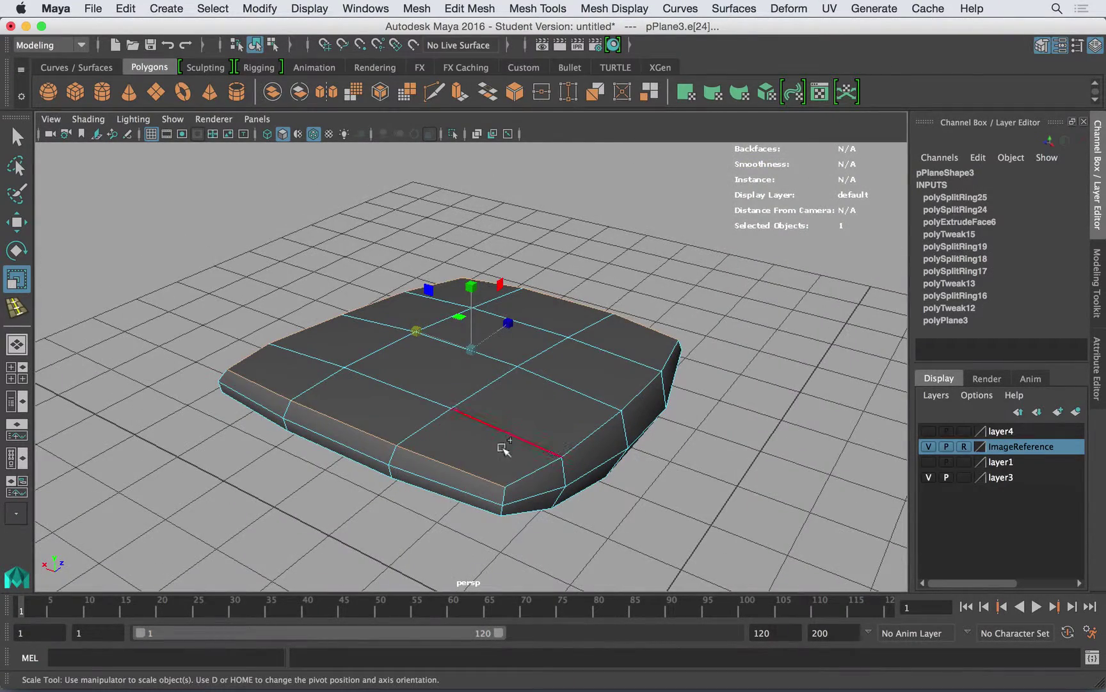
pyautogui.keyDown('shift'); pyautogui.doubleClick(529, 474); pyautogui.keyUp('shift')
pyautogui.keyDown('alt'); pyautogui.moveTo(610, 464); pyautogui.dragTo(504, 442); pyautogui.keyUp('alt')
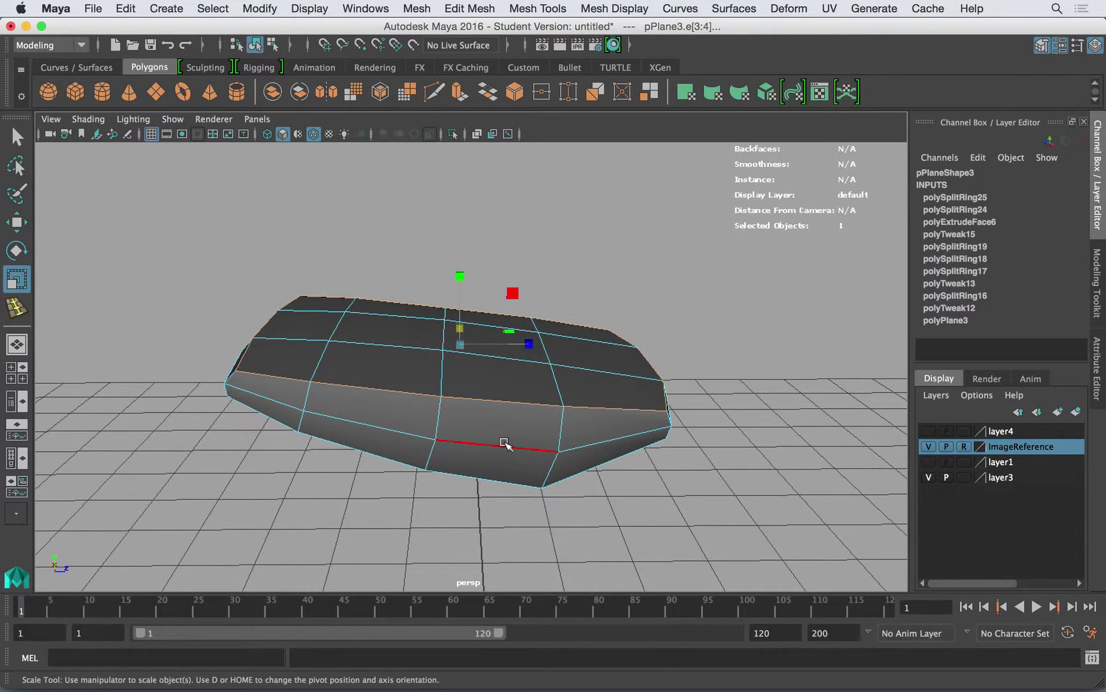
# Step: Try to bevel the selected perimeter edges with the settings reset to Fractional offset, width 0.5 and 1 segment
pyautogui.click(536, 8)
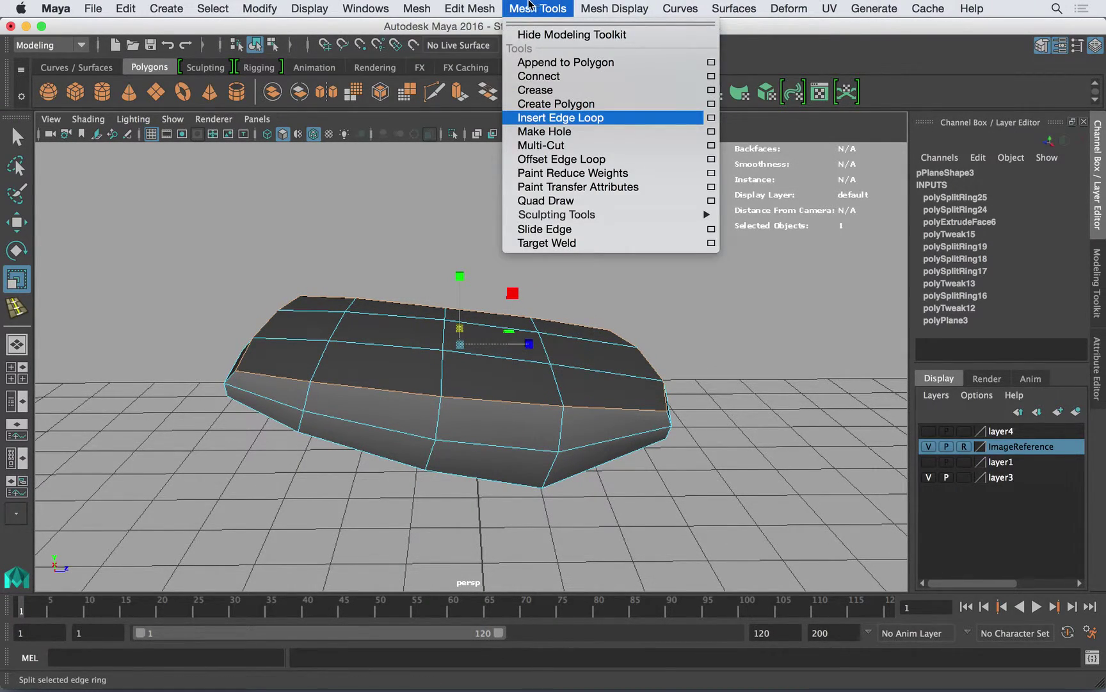
pyautogui.moveTo(470, 8)
pyautogui.click(644, 63)
pyautogui.moveTo(701, 32); pyautogui.dragTo(697, 77)
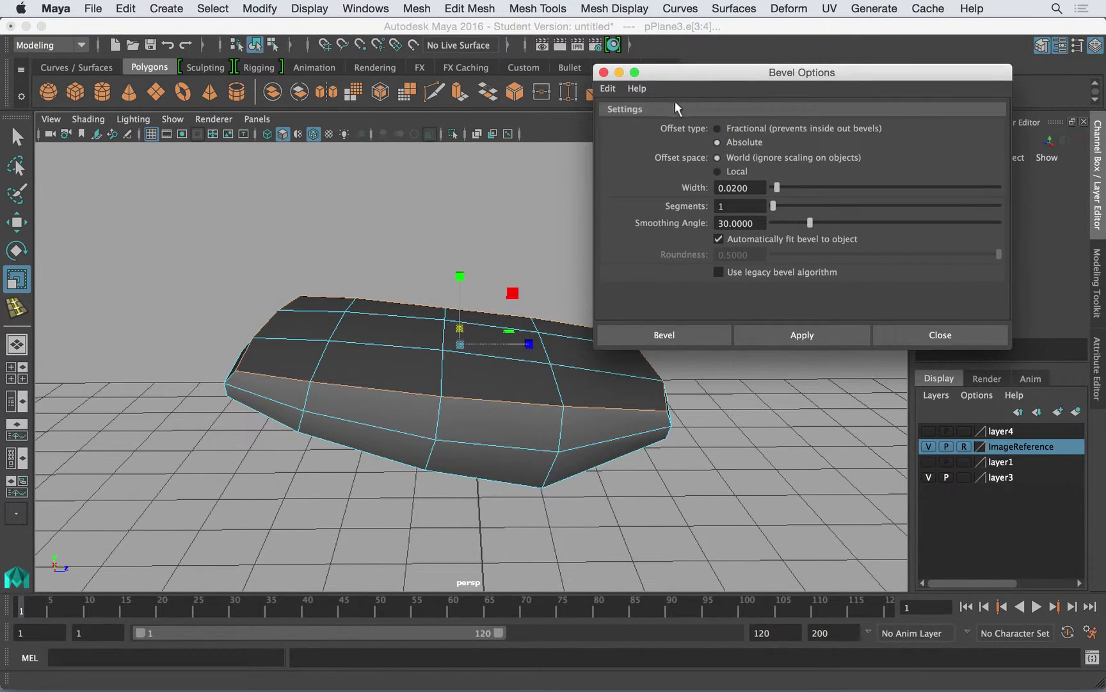
pyautogui.click(604, 90)
pyautogui.click(624, 120)
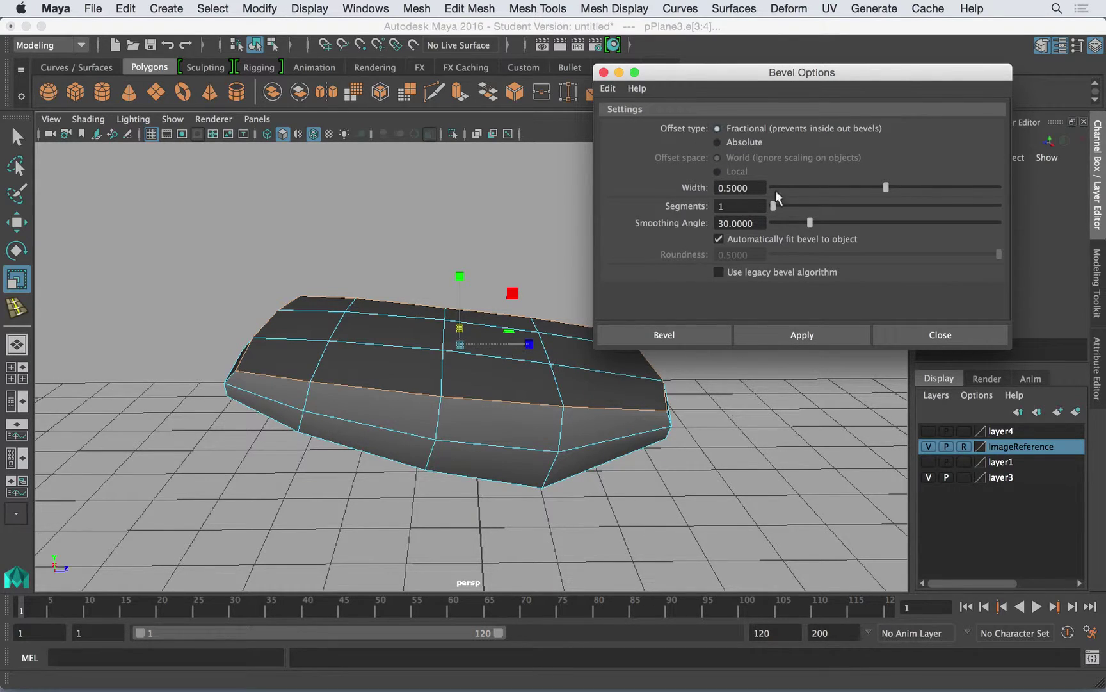
pyautogui.click(790, 334)
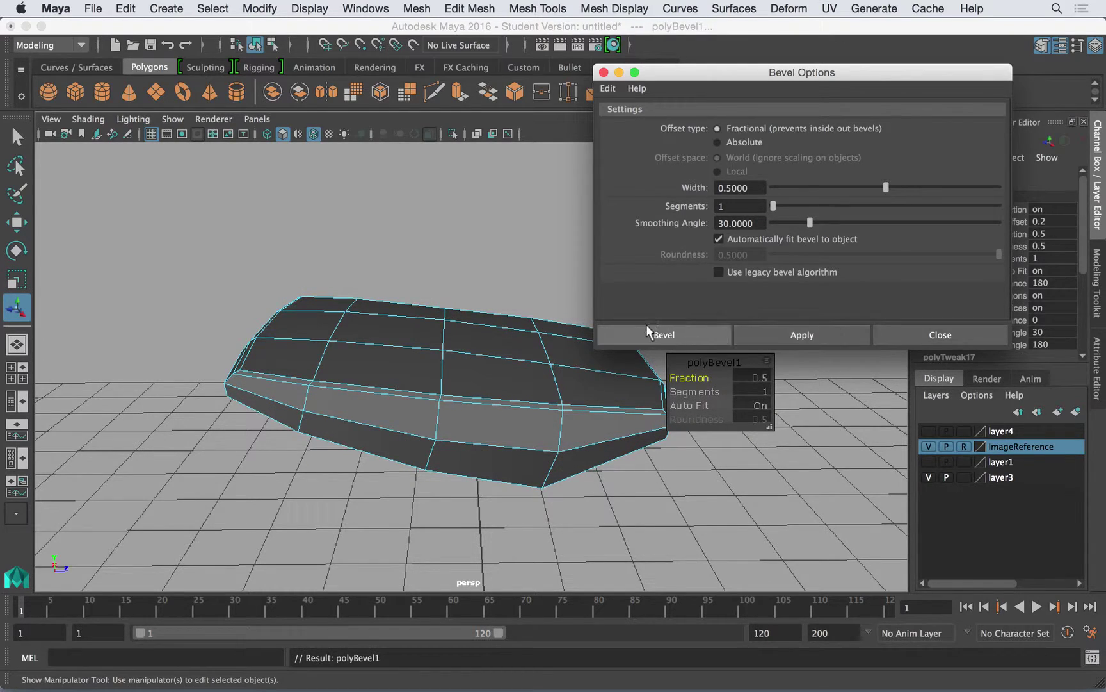
pyautogui.keyDown('alt'); pyautogui.moveTo(383, 400); pyautogui.dragTo(298, 373); pyautogui.keyUp('alt')
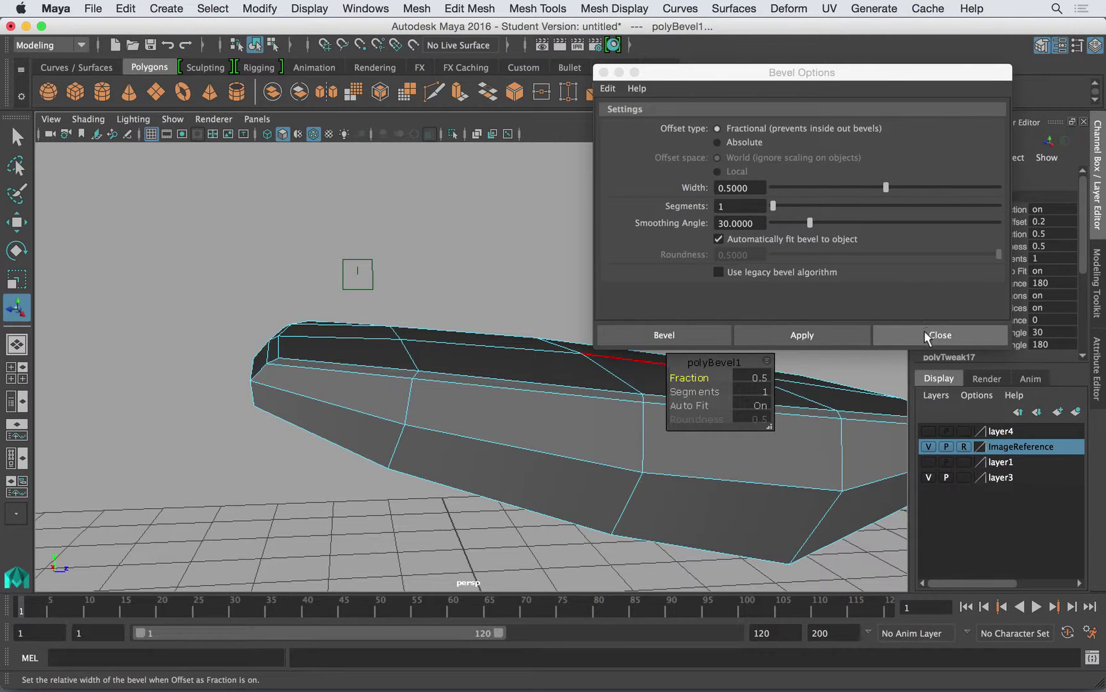
# Step: Undo the bevel on the seat's perimeter edges and close the bevel options
pyautogui.click(809, 330)
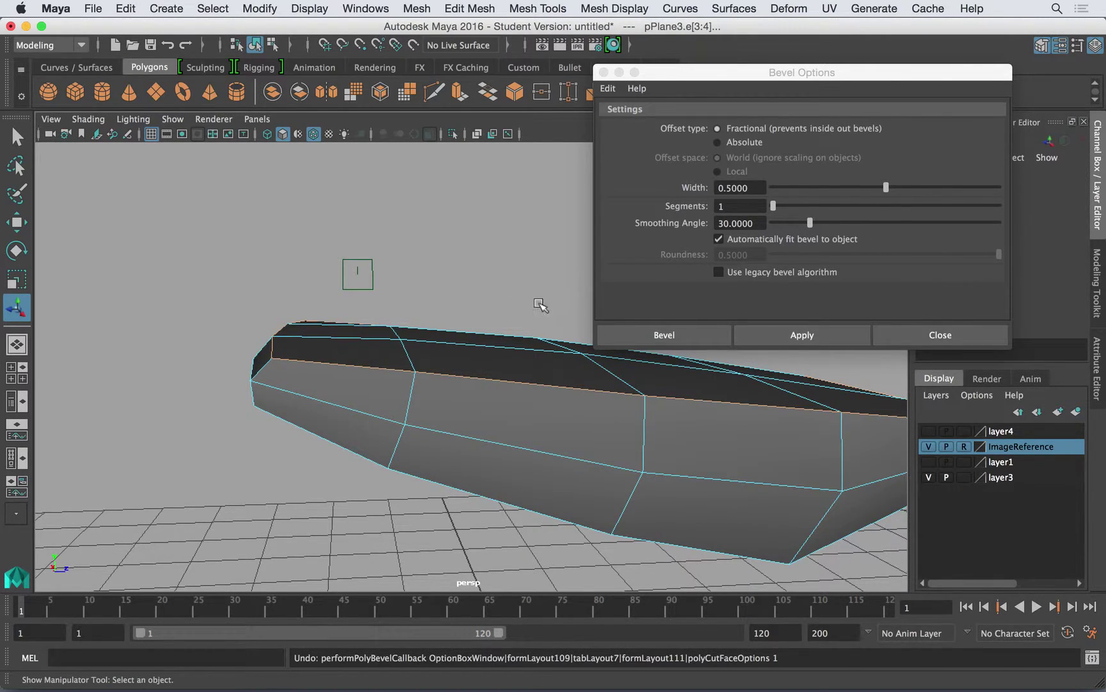
pyautogui.click(602, 75)
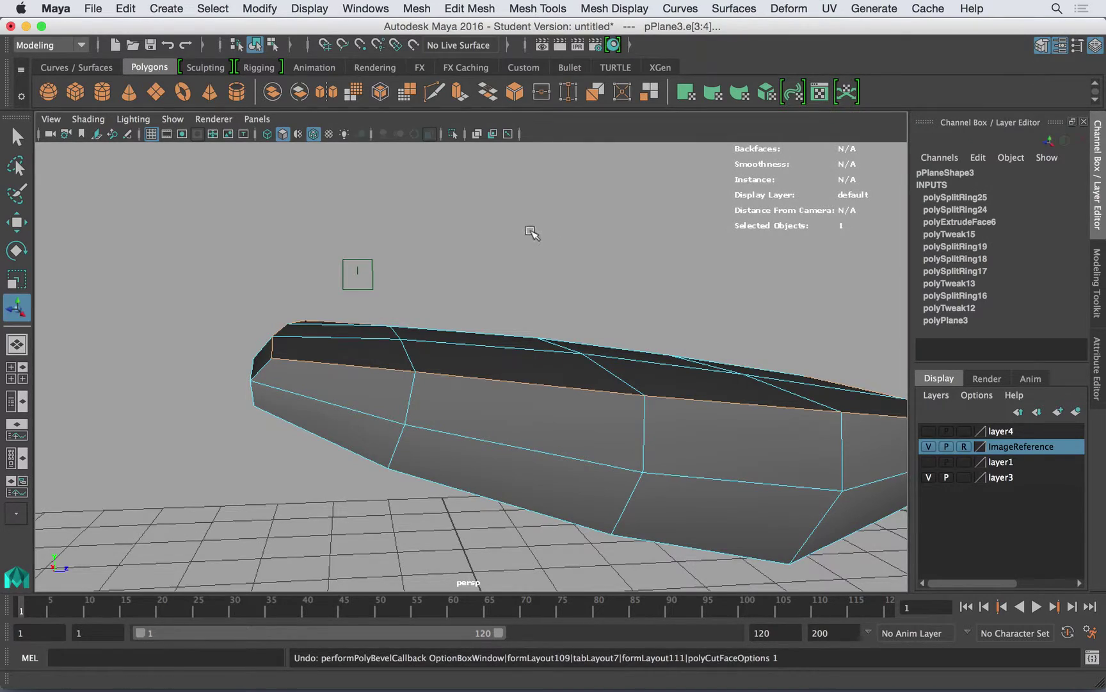
pyautogui.keyDown('alt'); pyautogui.moveTo(535, 232); pyautogui.dragTo(492, 260); pyautogui.keyUp('alt')
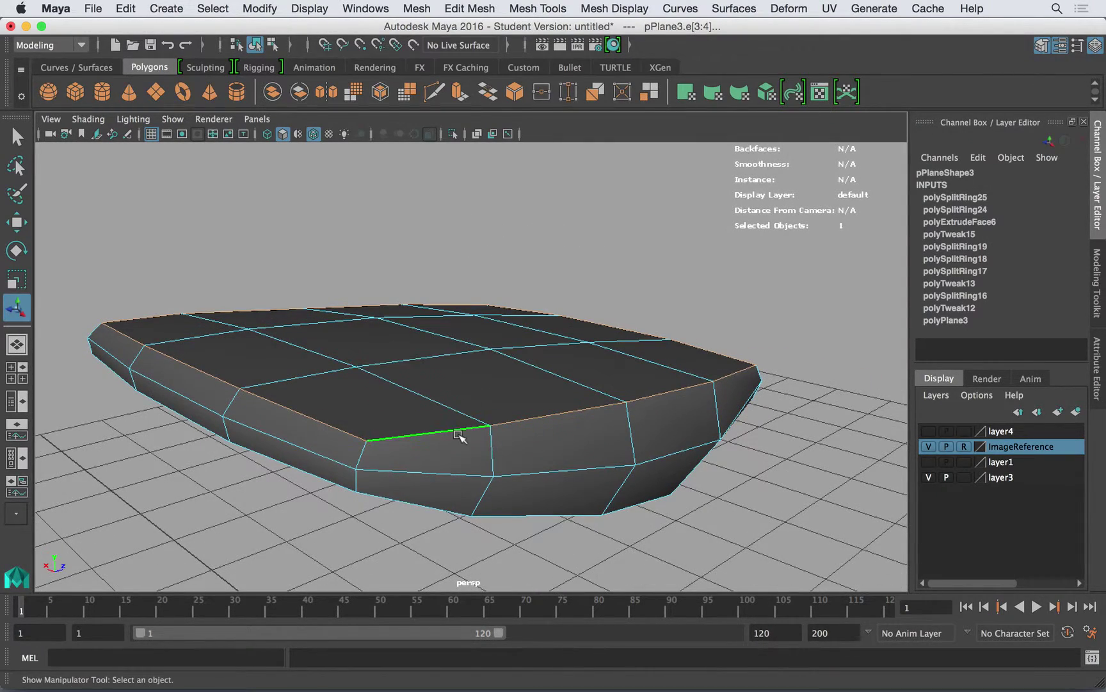
pyautogui.keyDown('alt'); pyautogui.moveTo(459, 434); pyautogui.dragTo(583, 324); pyautogui.keyUp('alt')
# Step: Insert one edge loop just below the seat's upper perimeter and another just above its lower perimeter
pyautogui.moveTo(581, 249); pyautogui.dragTo(650, 236, button='right')
pyautogui.click(618, 410)
pyautogui.keyDown('alt'); pyautogui.moveTo(625, 420); pyautogui.dragTo(577, 417); pyautogui.keyUp('alt')
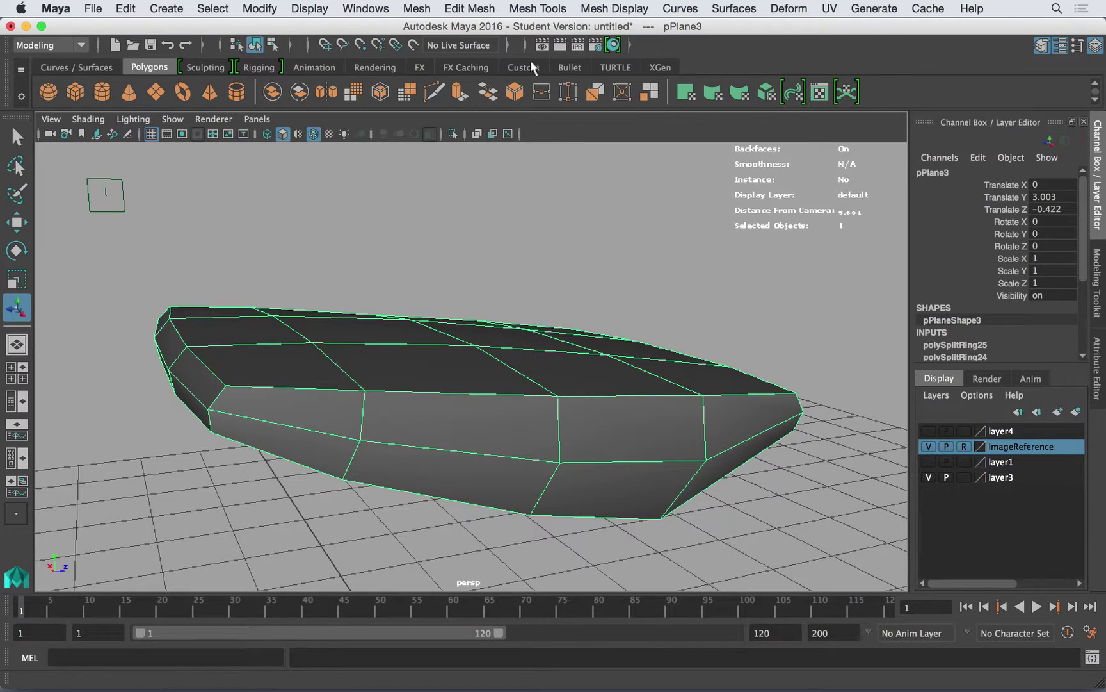
pyautogui.click(541, 8)
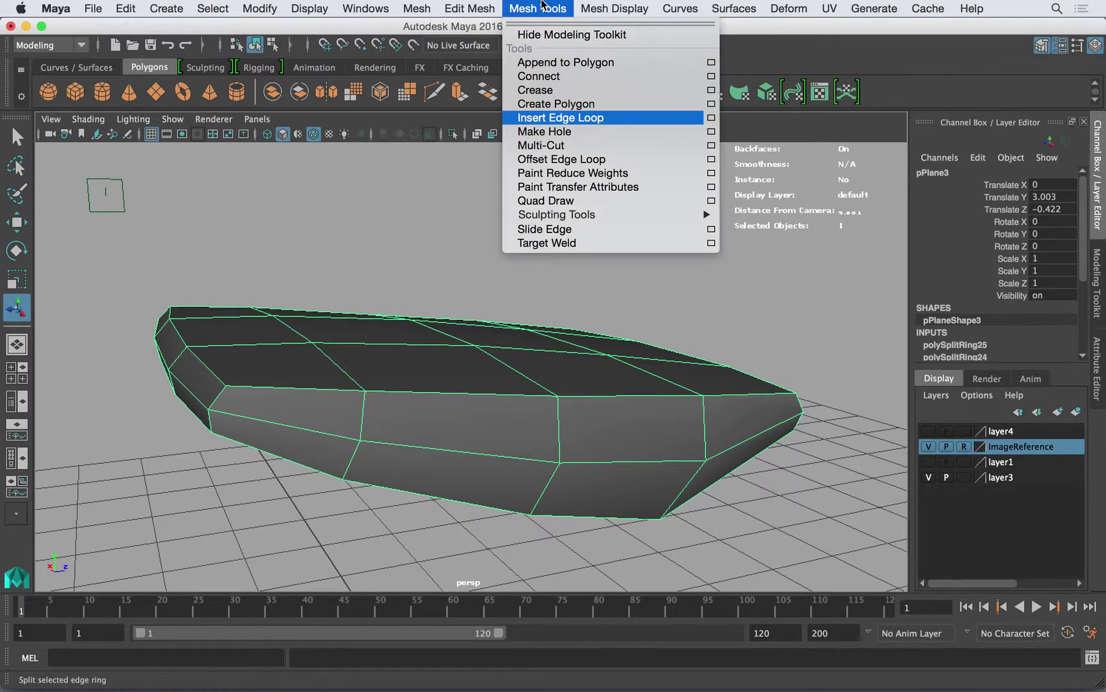
pyautogui.click(557, 117)
pyautogui.scroll(3, 242, 331)
pyautogui.scroll(3, 241, 331)
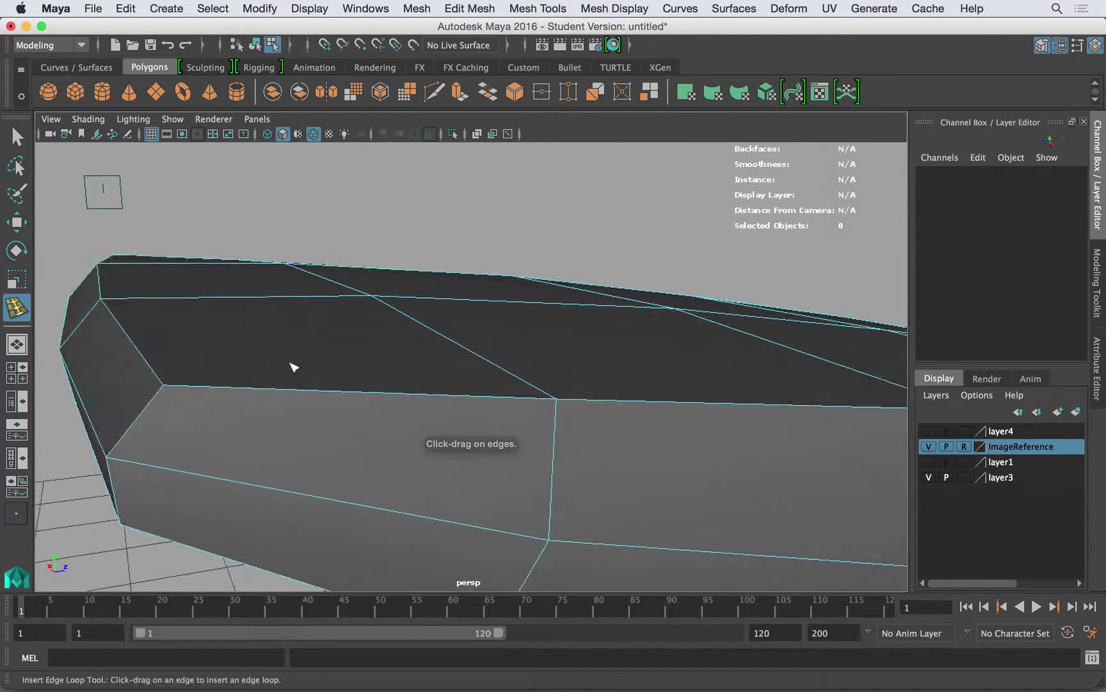
pyautogui.moveTo(149, 405); pyautogui.dragTo(153, 402)
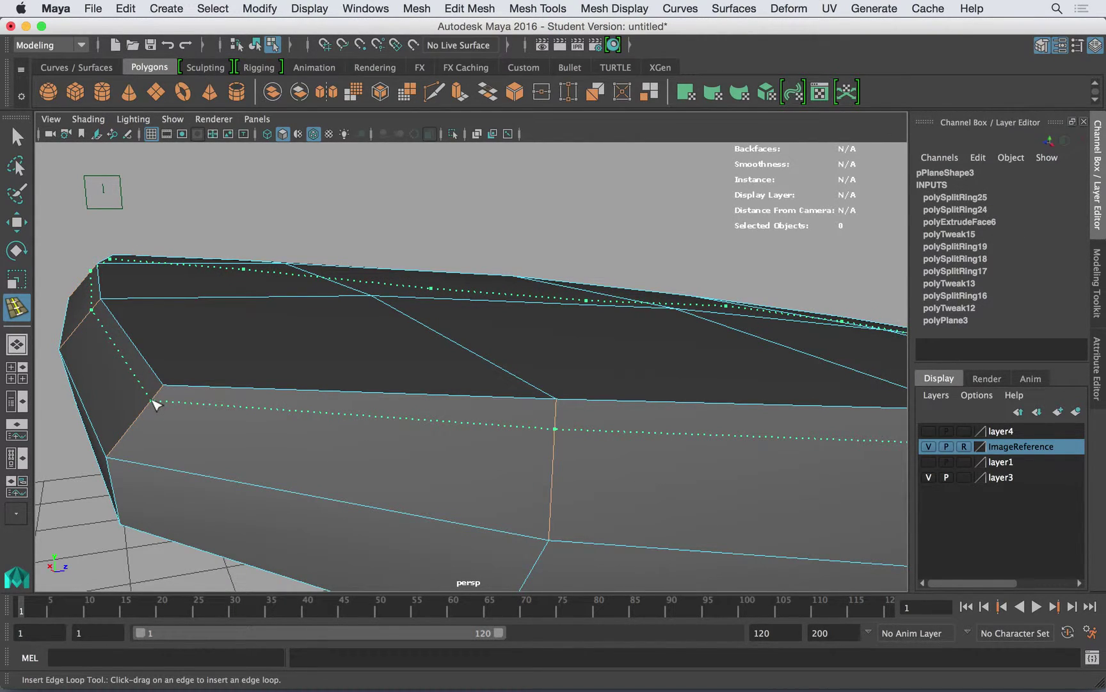
pyautogui.moveTo(153, 400); pyautogui.dragTo(152, 400)
pyautogui.keyDown('alt'); pyautogui.moveTo(153, 400); pyautogui.dragTo(146, 271); pyautogui.keyUp('alt')
pyautogui.click(17, 137)
pyautogui.keyDown('alt'); pyautogui.moveTo(381, 330); pyautogui.dragTo(391, 384); pyautogui.keyUp('alt')
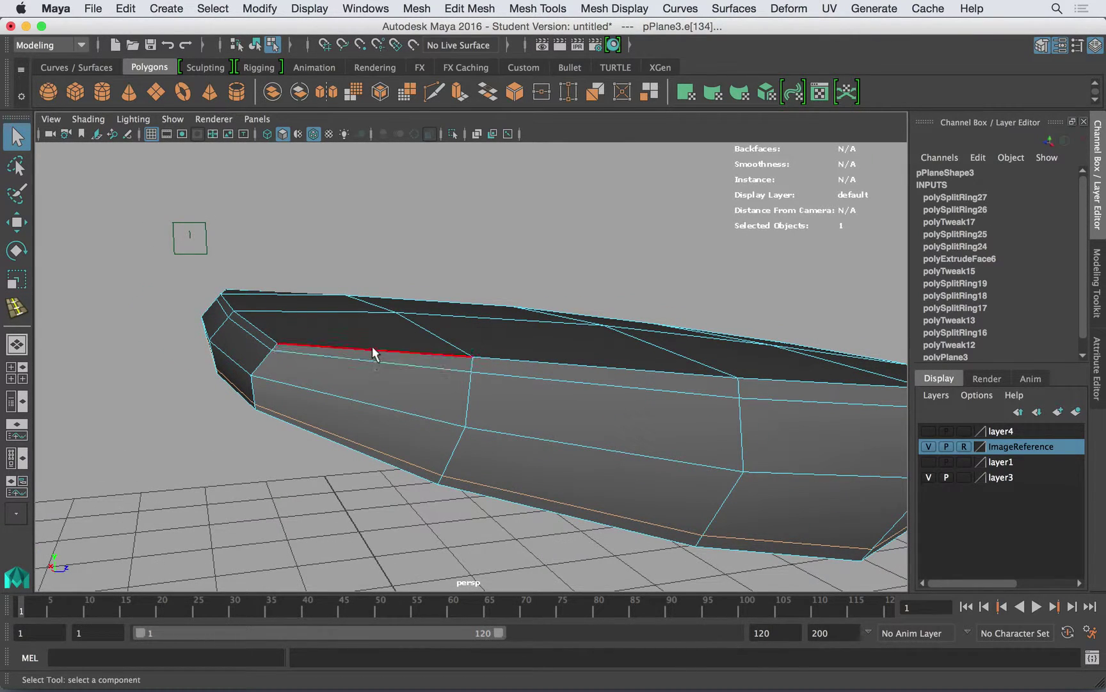
# Step: Clear the edge selection on the seat cushion and switch its mesh to face selection
pyautogui.moveTo(373, 351); pyautogui.dragTo(370, 289, button='right')
pyautogui.keyDown('alt'); pyautogui.moveTo(378, 301); pyautogui.dragTo(479, 373); pyautogui.keyUp('alt')
pyautogui.click(470, 301)
pyautogui.moveTo(481, 308); pyautogui.dragTo(527, 241, button='right')
pyautogui.moveTo(536, 315); pyautogui.dragTo(580, 284, button='right')
pyautogui.click(597, 329)
pyautogui.keyDown('alt'); pyautogui.moveTo(597, 328); pyautogui.dragTo(538, 354); pyautogui.keyUp('alt')
pyautogui.moveTo(538, 354); pyautogui.dragTo(541, 285, button='right')
pyautogui.click(511, 432)
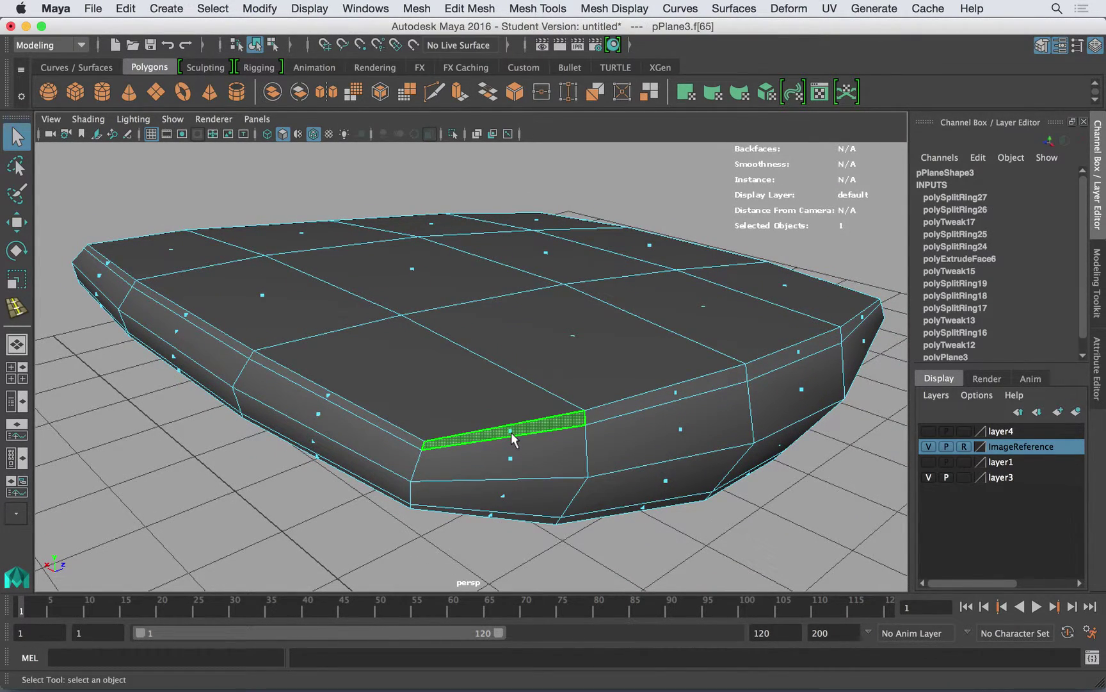
pyautogui.keyDown('shift'); pyautogui.click(631, 404); pyautogui.keyUp('shift')
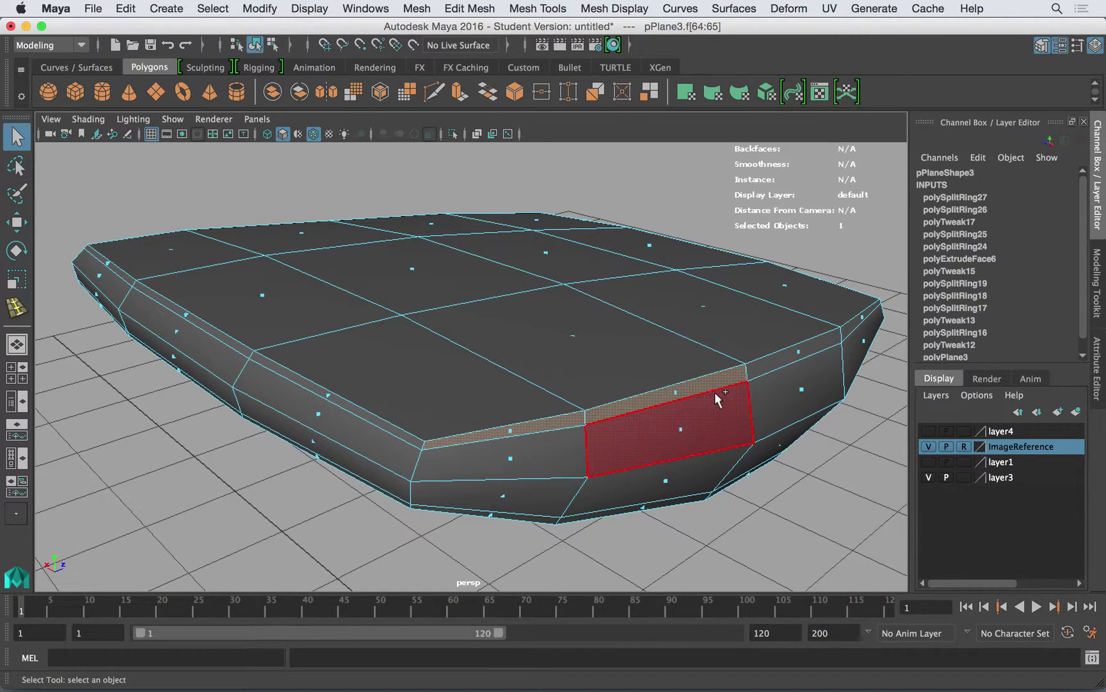
pyautogui.keyDown('shift'); pyautogui.click(778, 362); pyautogui.keyUp('shift')
pyautogui.keyDown('alt'); pyautogui.moveTo(649, 333); pyautogui.dragTo(402, 529); pyautogui.keyUp('alt')
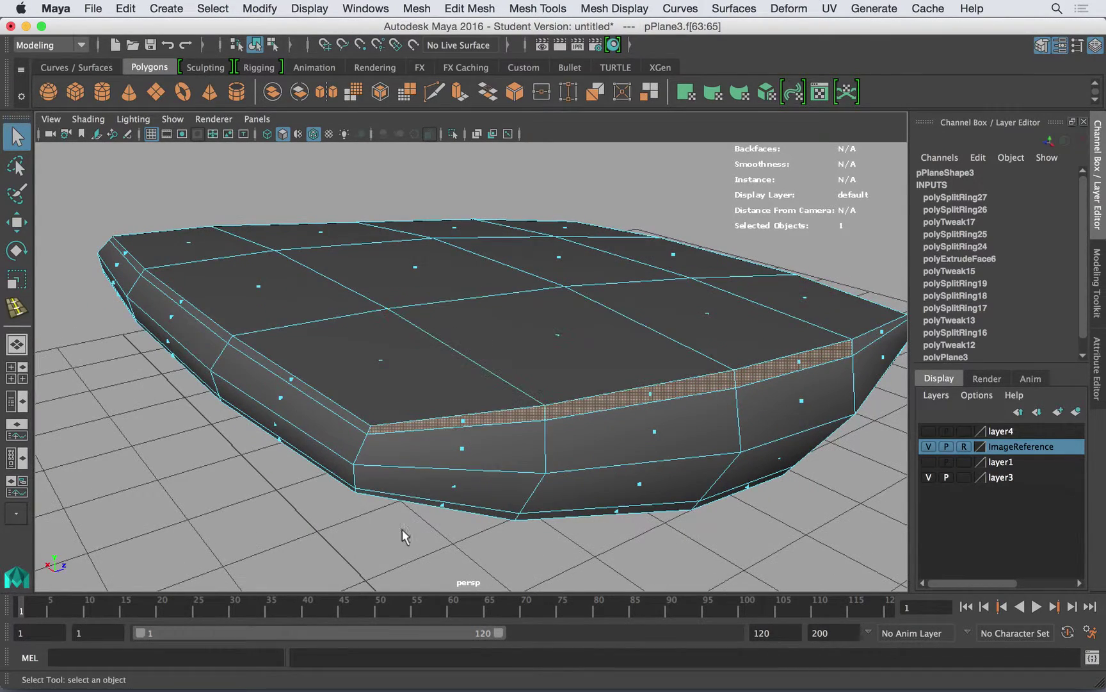
pyautogui.click(402, 529)
# Step: Select the whole loop of narrow faces around the seat's upper perimeter and extrude it
pyautogui.click(429, 426)
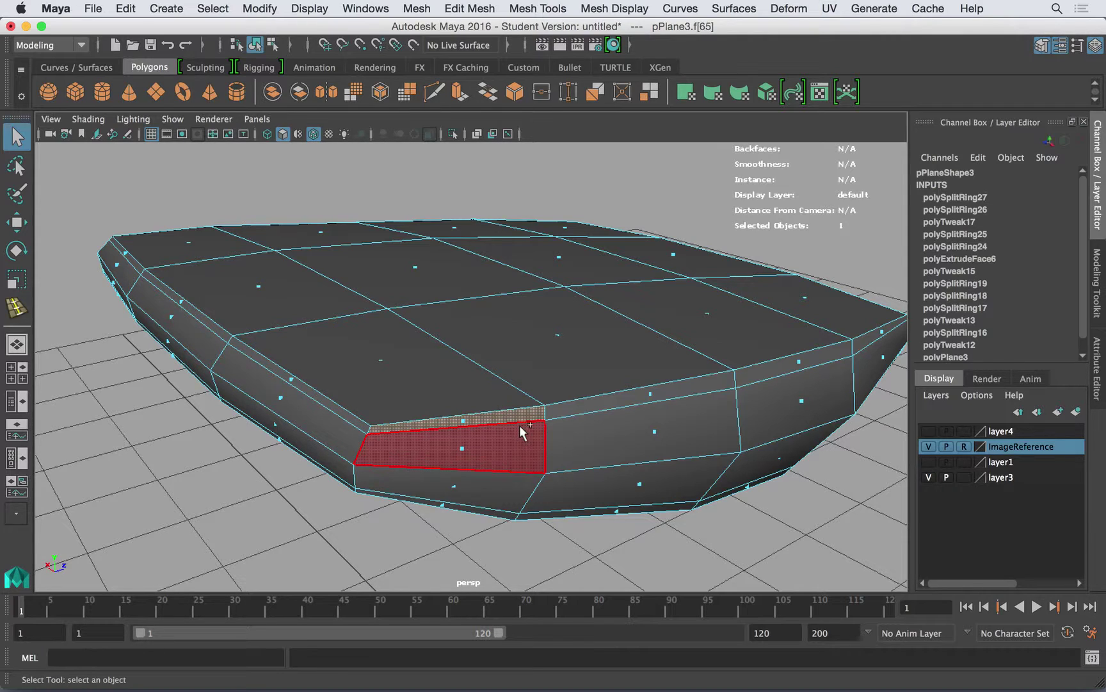
pyautogui.keyDown('shift'); pyautogui.doubleClick(622, 404); pyautogui.keyUp('shift')
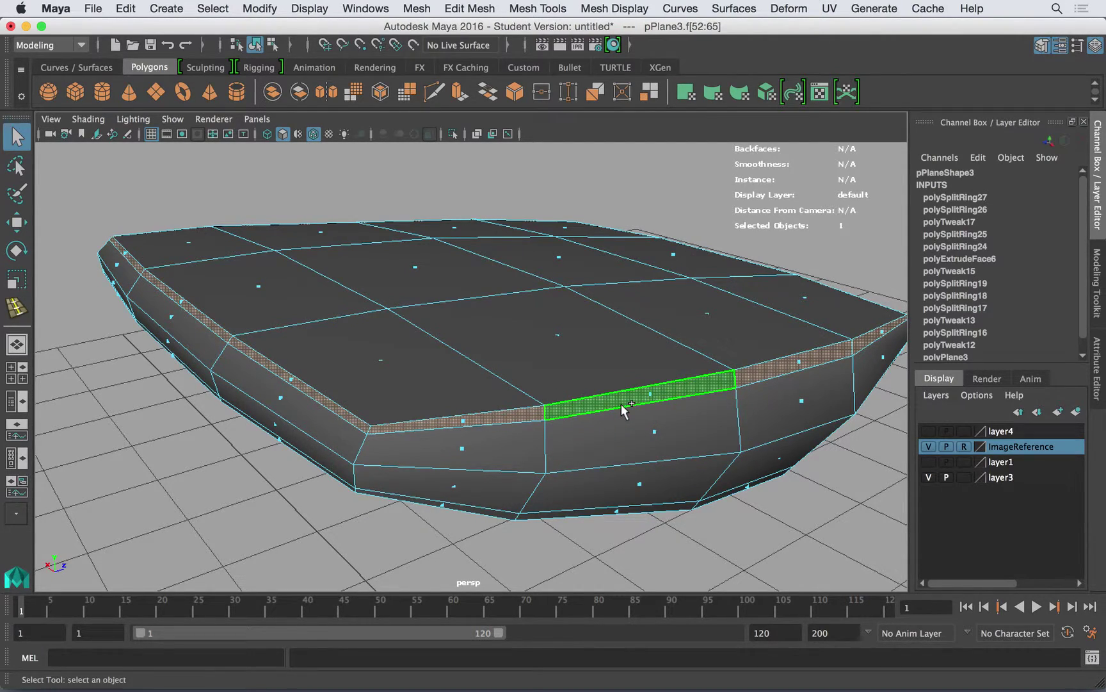
pyautogui.keyDown('alt'); pyautogui.moveTo(622, 403); pyautogui.dragTo(596, 198); pyautogui.keyUp('alt')
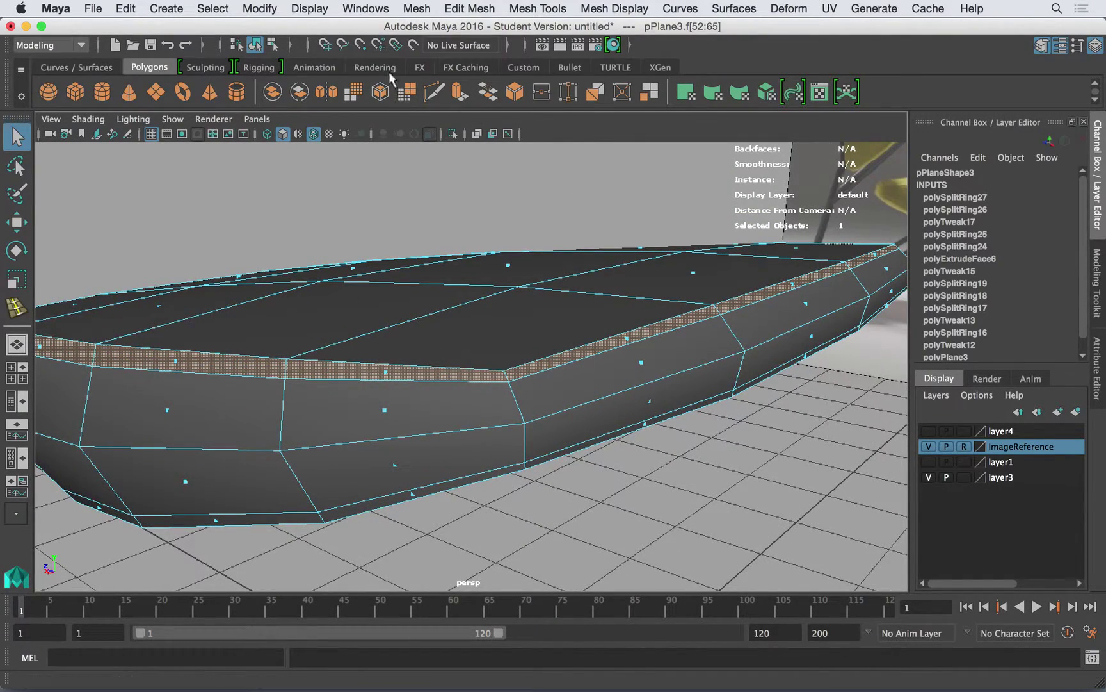
pyautogui.click(472, 9)
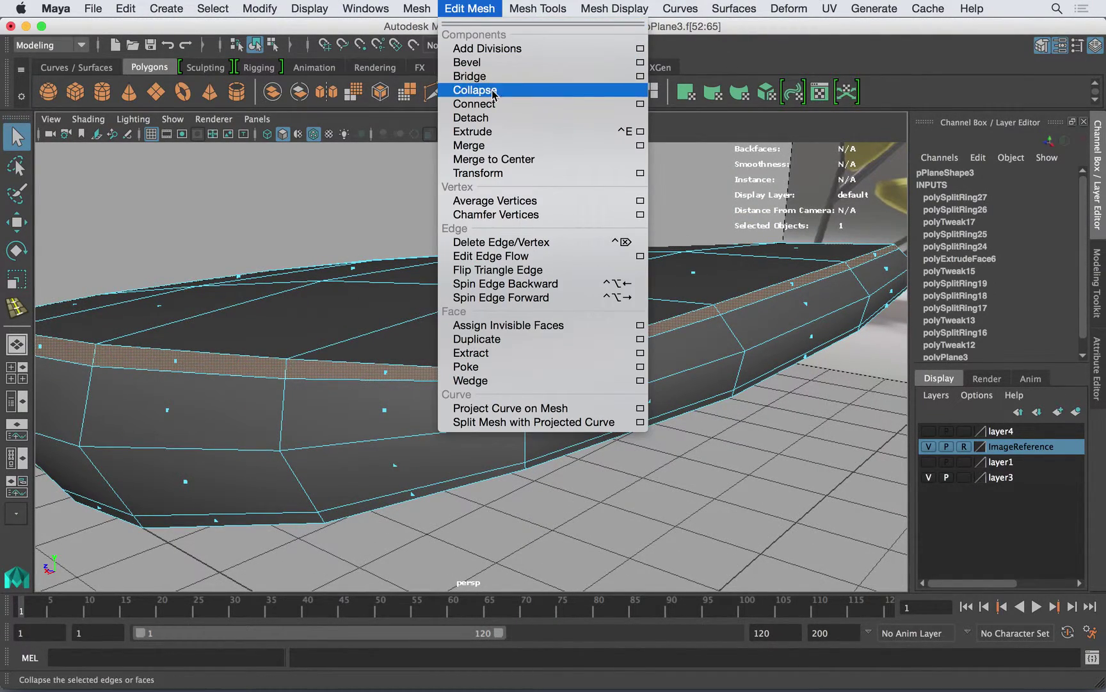
pyautogui.click(498, 132)
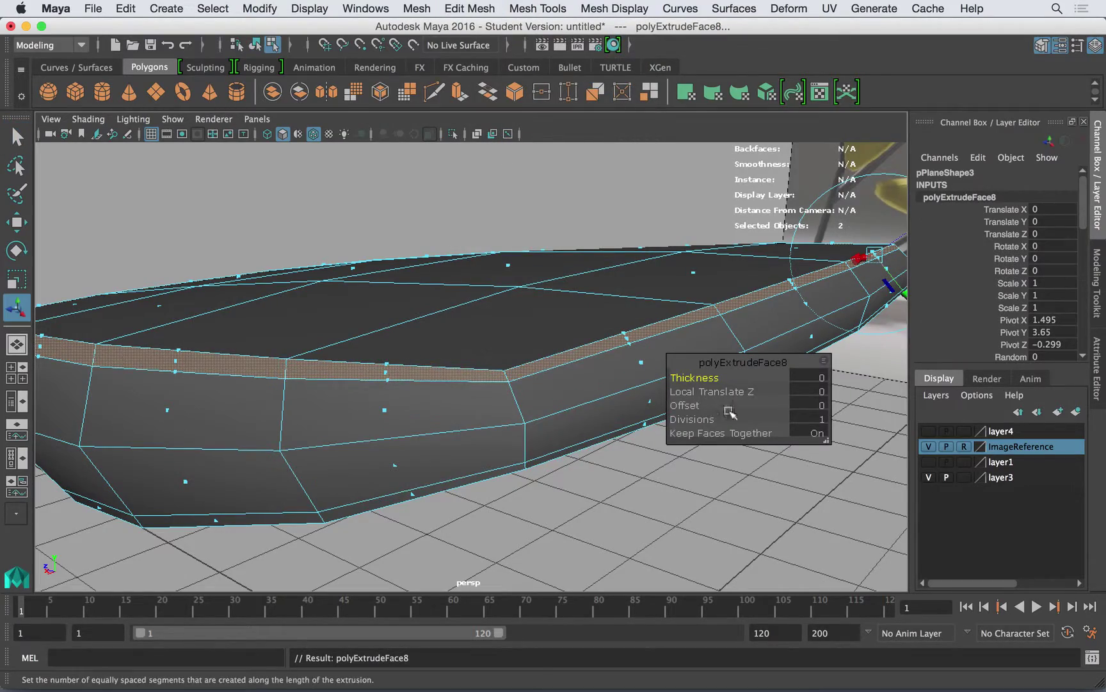
# Step: Try a thickness of 0.1 for the perimeter extrusion and undo it
pyautogui.moveTo(694, 378); pyautogui.dragTo(698, 379)
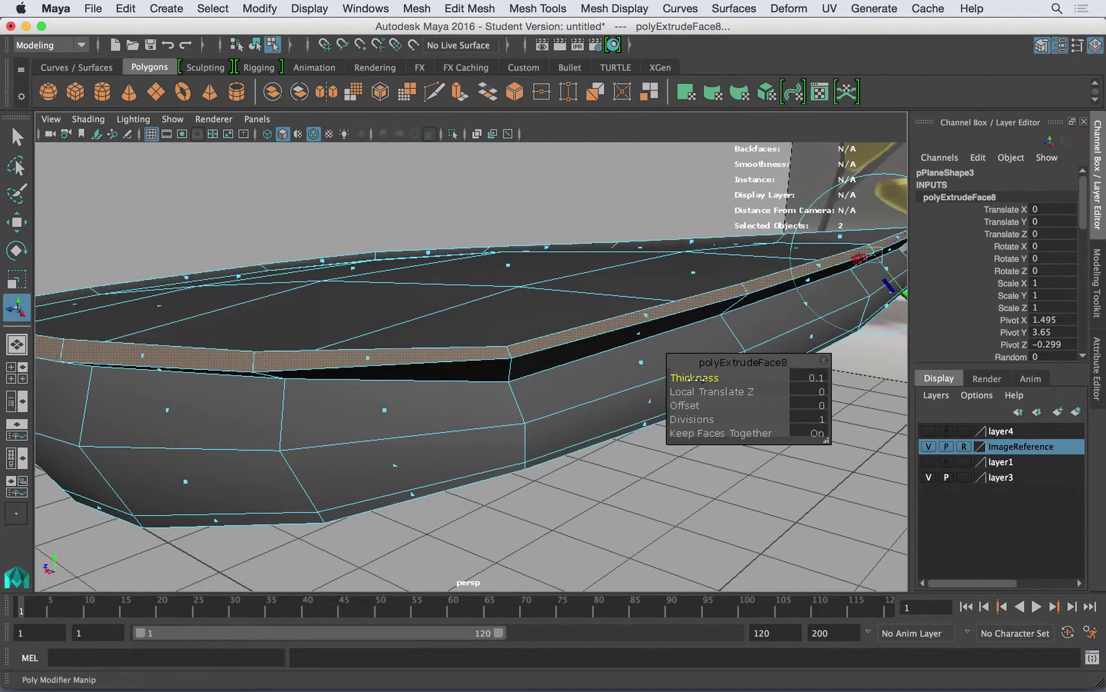
pyautogui.keyDown('alt'); pyautogui.moveTo(602, 330); pyautogui.dragTo(482, 301); pyautogui.keyUp('alt')
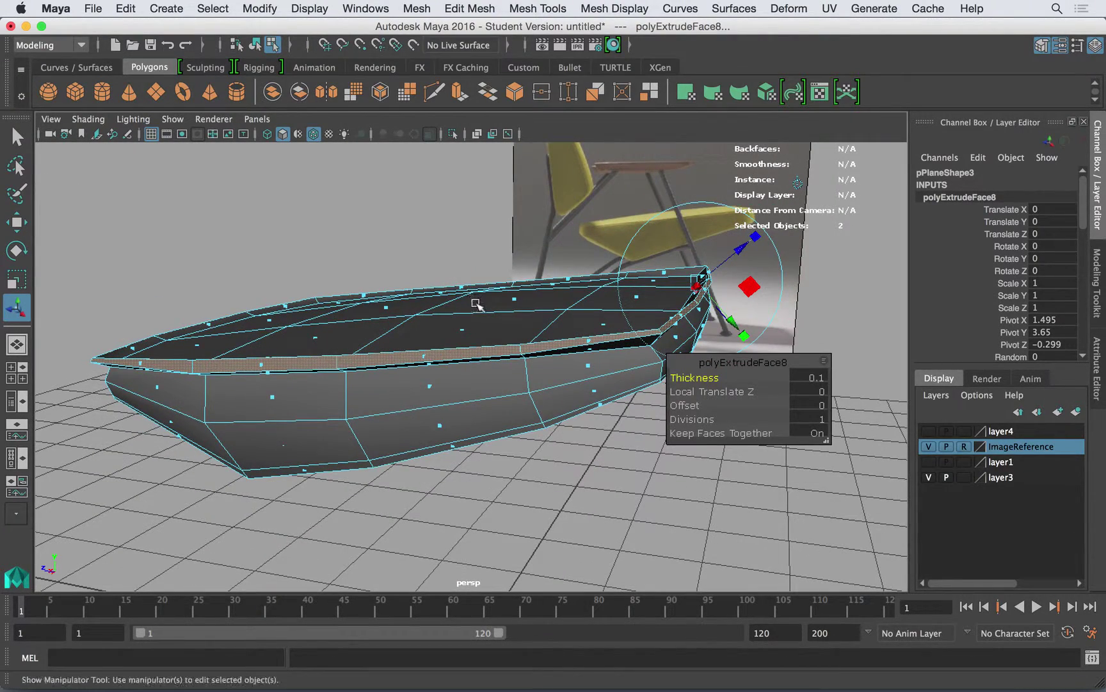
pyautogui.press('z')
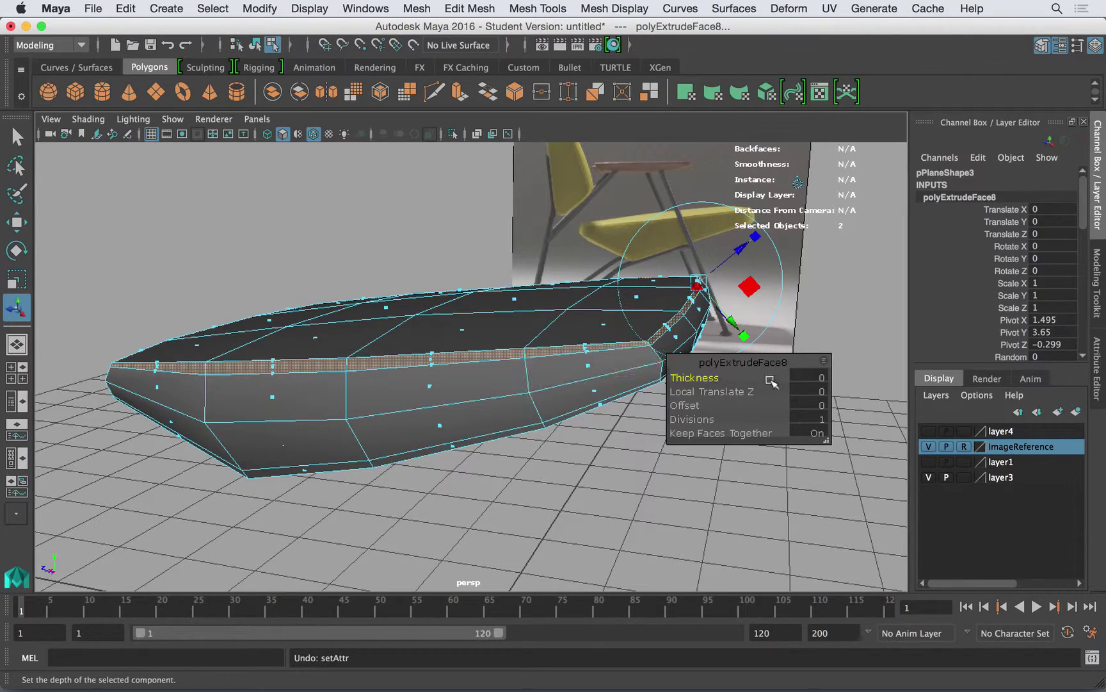
# Step: Set the thickness of the perimeter face extrusion to 0.01
pyautogui.keyDown('alt'); pyautogui.moveTo(521, 377); pyautogui.dragTo(486, 388); pyautogui.keyUp('alt')
pyautogui.keyDown('alt'); pyautogui.moveTo(487, 388); pyautogui.dragTo(608, 368, button='right'); pyautogui.keyUp('alt')
pyautogui.keyDown('alt'); pyautogui.moveTo(607, 368); pyautogui.dragTo(553, 350); pyautogui.keyUp('alt')
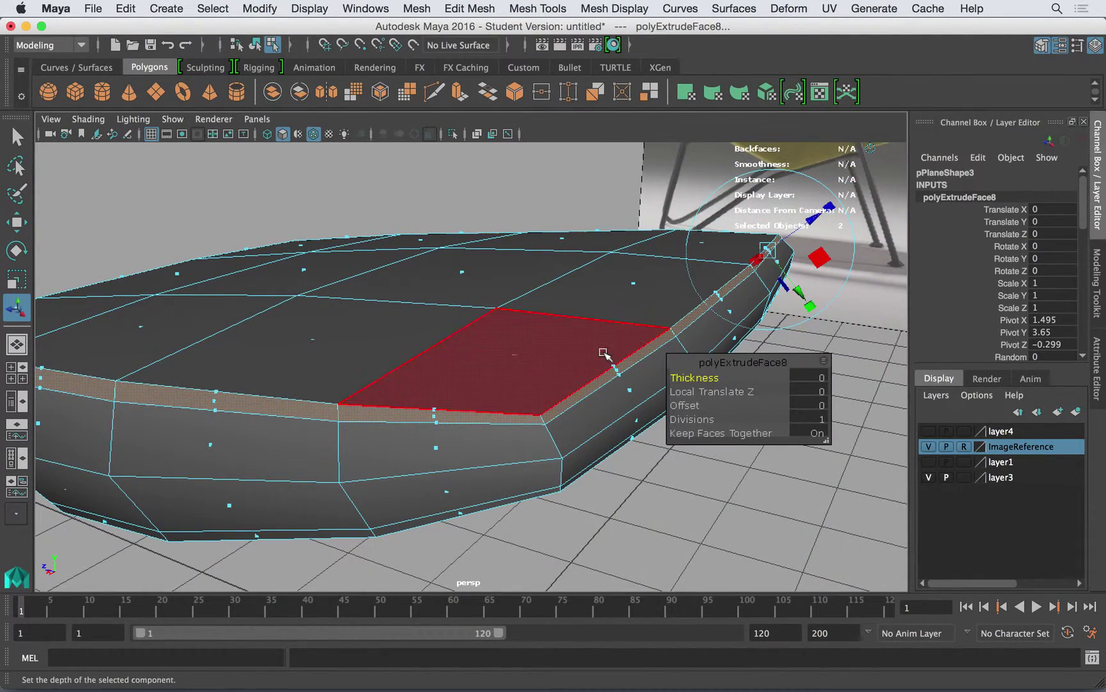
pyautogui.click(820, 377)
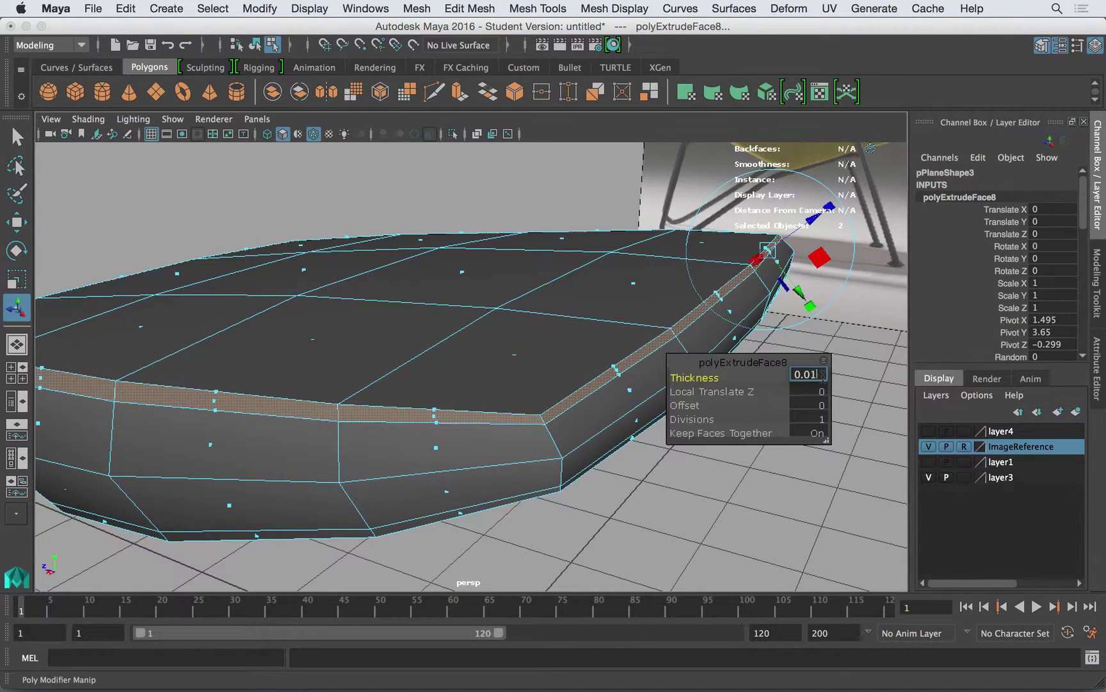
pyautogui.press('Return')
# Step: Set the thickness of the perimeter face extrusion to 0.03
pyautogui.keyDown('alt'); pyautogui.moveTo(434, 391); pyautogui.dragTo(526, 395); pyautogui.keyUp('alt')
pyautogui.keyDown('alt'); pyautogui.moveTo(526, 395); pyautogui.dragTo(416, 349, button='middle'); pyautogui.keyUp('alt')
pyautogui.click(819, 375)
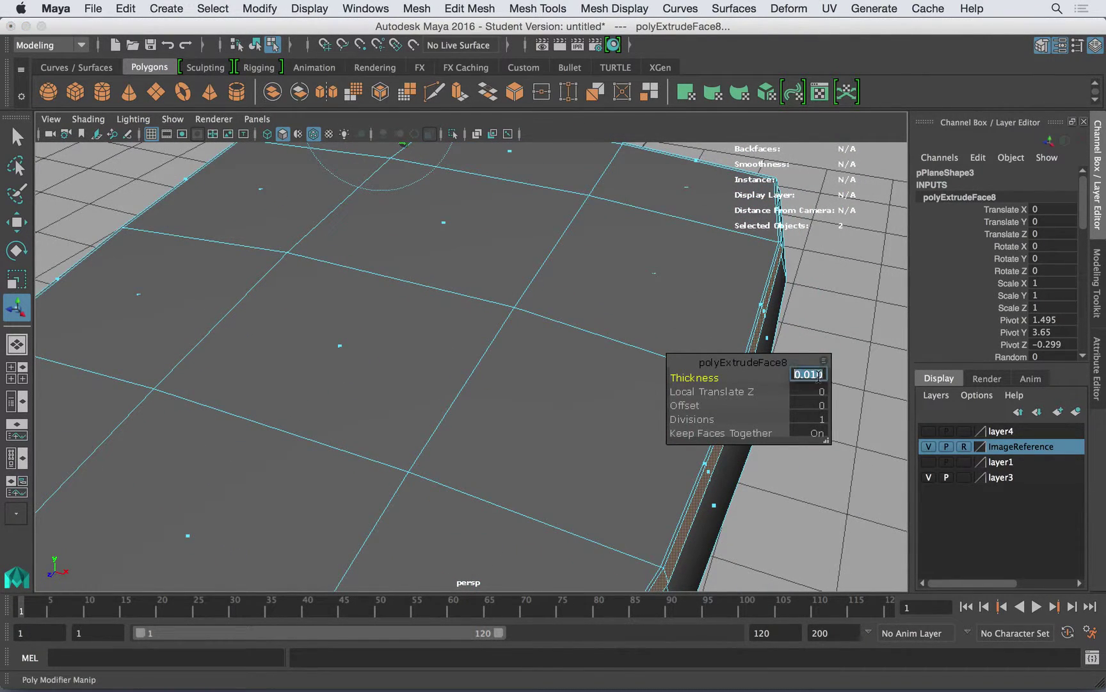
pyautogui.write('0.03')
pyautogui.press('Return')
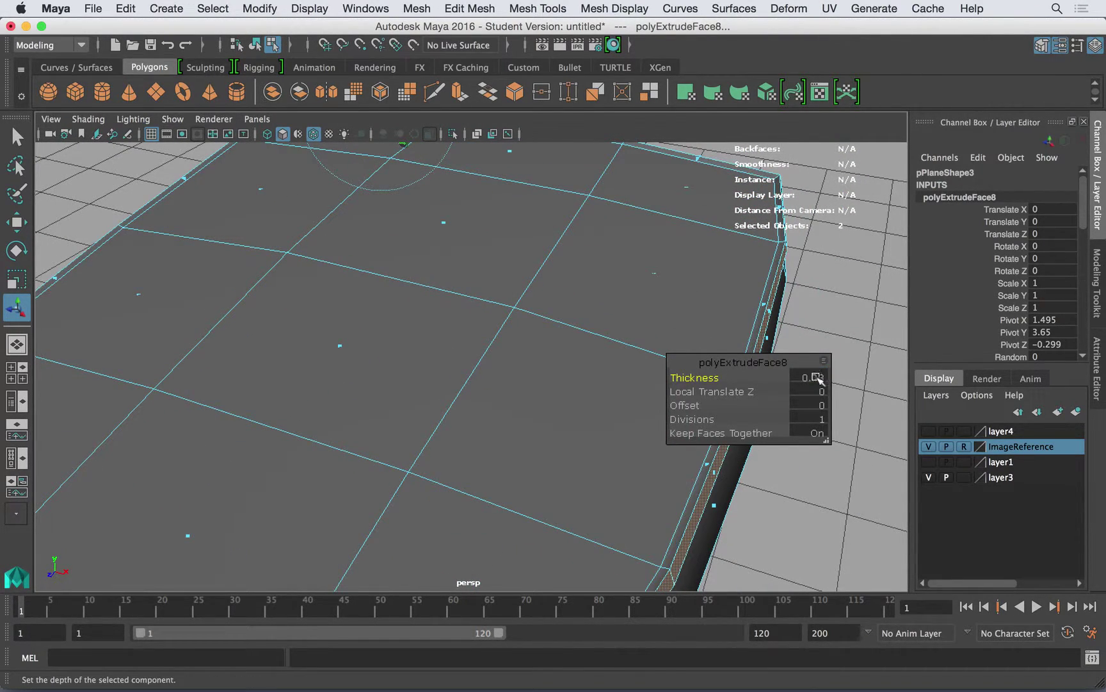
# Step: Examine the extruded strip along the seat's sides and corners from several angles
pyautogui.keyDown('alt'); pyautogui.moveTo(609, 282); pyautogui.dragTo(397, 295); pyautogui.keyUp('alt')
pyautogui.keyDown('alt'); pyautogui.moveTo(711, 349); pyautogui.dragTo(645, 369); pyautogui.keyUp('alt')
pyautogui.keyDown('alt'); pyautogui.moveTo(406, 382); pyautogui.dragTo(461, 359); pyautogui.keyUp('alt')
pyautogui.moveTo(487, 373); pyautogui.dragTo(544, 328, button='right')
pyautogui.keyDown('alt'); pyautogui.moveTo(543, 328); pyautogui.dragTo(402, 321); pyautogui.keyUp('alt')
pyautogui.keyDown('alt'); pyautogui.moveTo(402, 322); pyautogui.dragTo(442, 354, button='middle'); pyautogui.keyUp('alt')
pyautogui.keyDown('alt'); pyautogui.moveTo(442, 353); pyautogui.dragTo(476, 356); pyautogui.keyUp('alt')
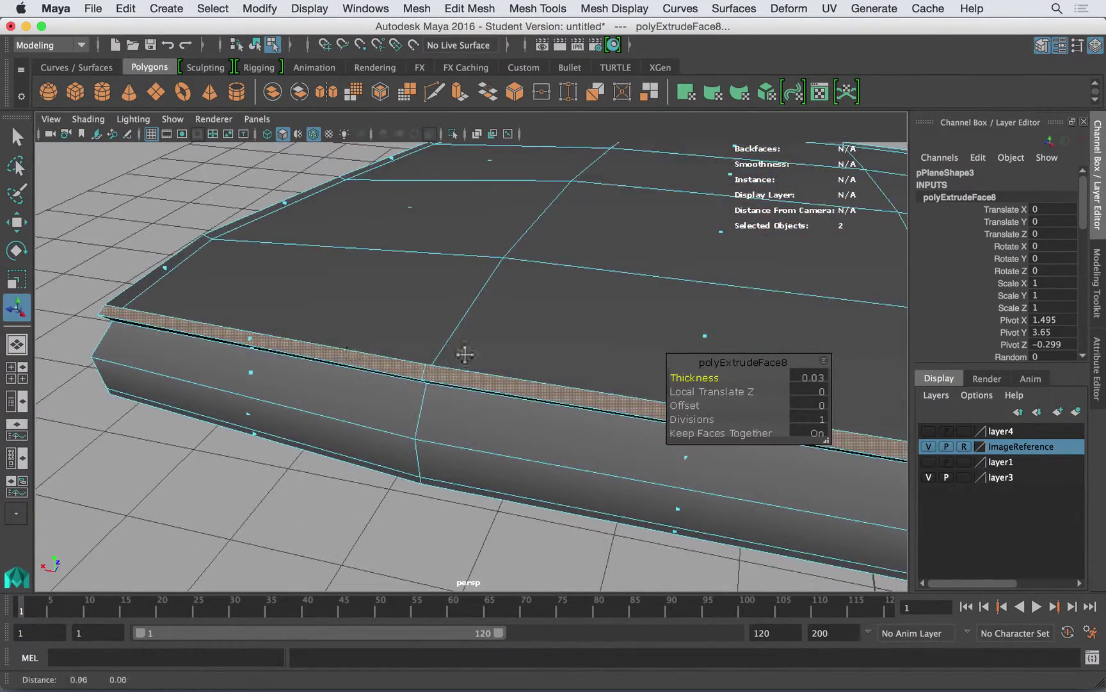
pyautogui.keyDown('alt'); pyautogui.moveTo(477, 356); pyautogui.dragTo(634, 371, button='middle'); pyautogui.keyUp('alt')
pyautogui.moveTo(359, 332)
pyautogui.keyDown('alt'); pyautogui.mouseDown(button='right')
pyautogui.moveTo(403, 334)
pyautogui.moveTo(348, 327)
pyautogui.mouseUp(button='right'); pyautogui.keyUp('alt')
pyautogui.keyDown('alt'); pyautogui.moveTo(346, 327); pyautogui.dragTo(403, 336, button='middle'); pyautogui.keyUp('alt')
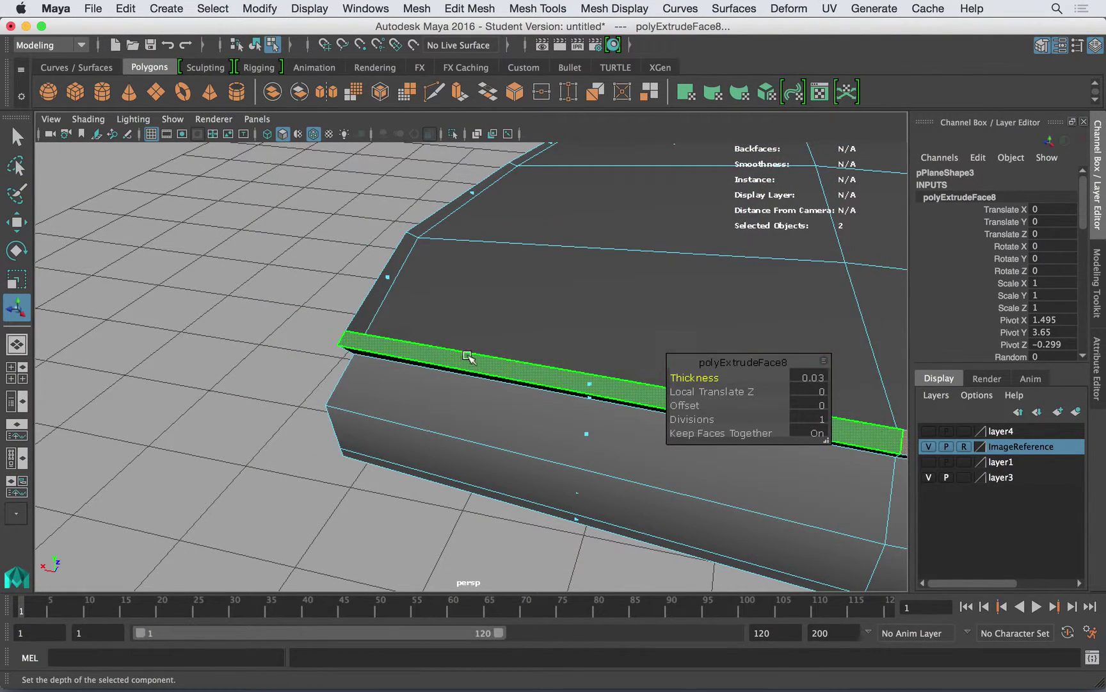
# Step: Try an offset of 0.001 on the perimeter extrusion and raise it to 0.003
pyautogui.click(817, 404)
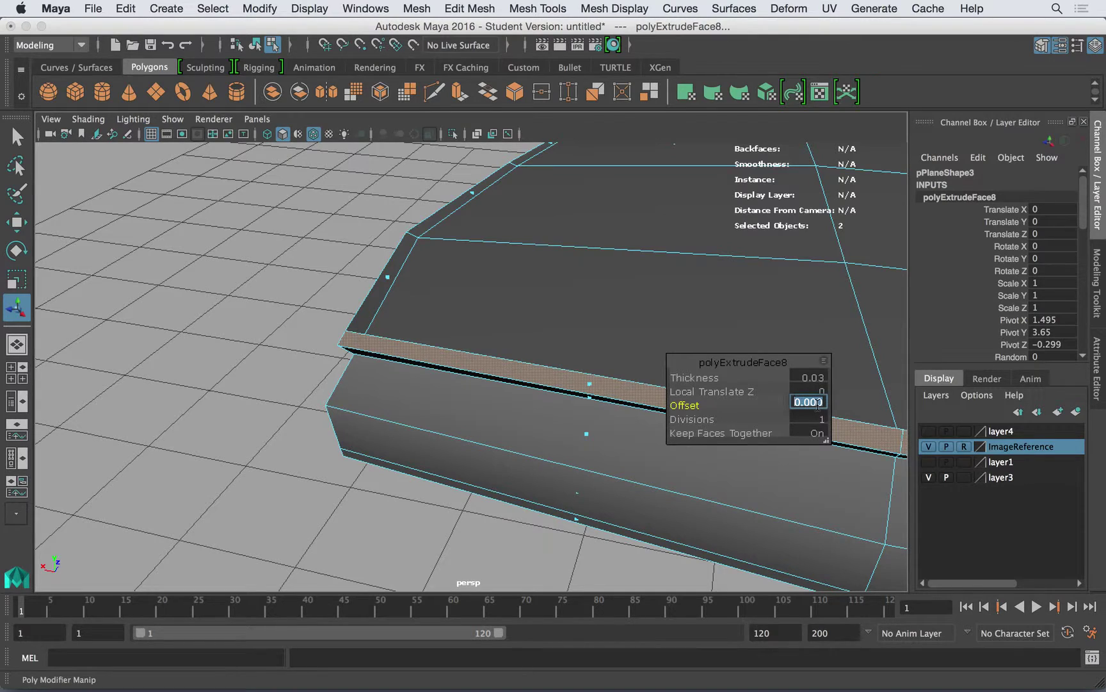
pyautogui.press('Return')
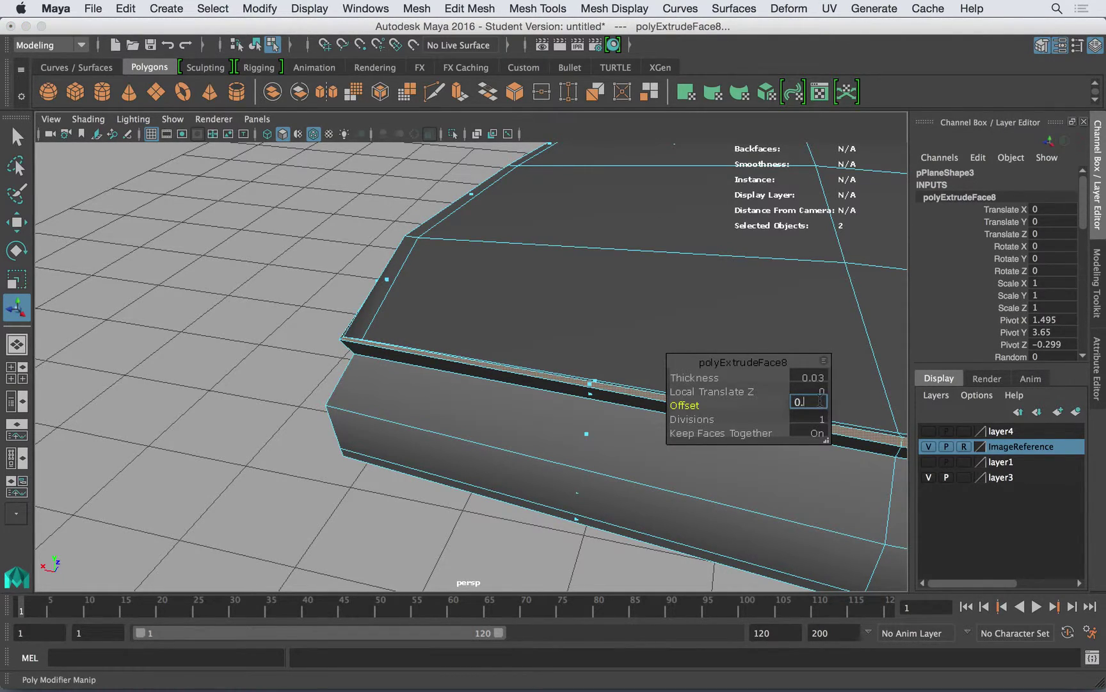
pyautogui.press('Return')
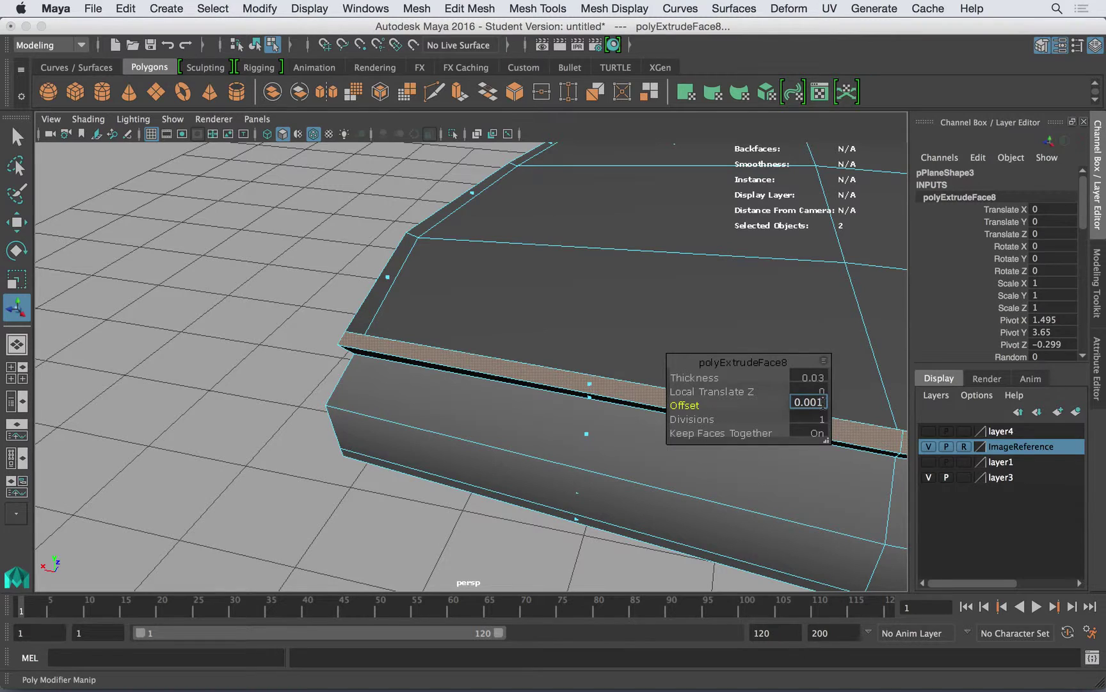
pyautogui.write('3')
pyautogui.press('Return')
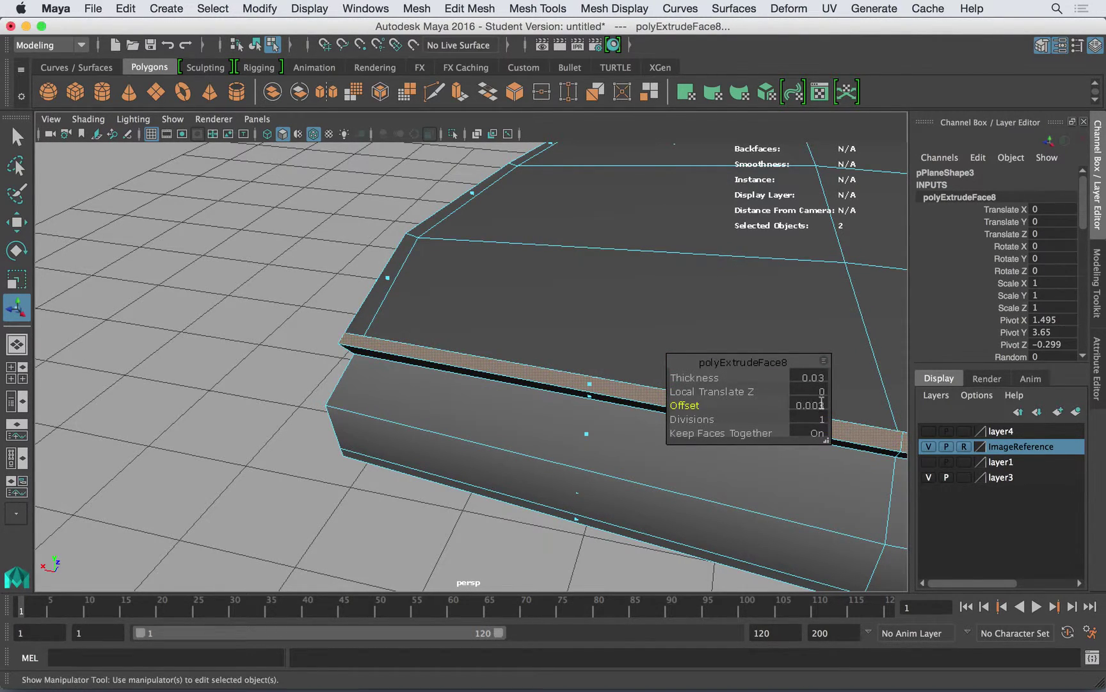
pyautogui.press('F11')
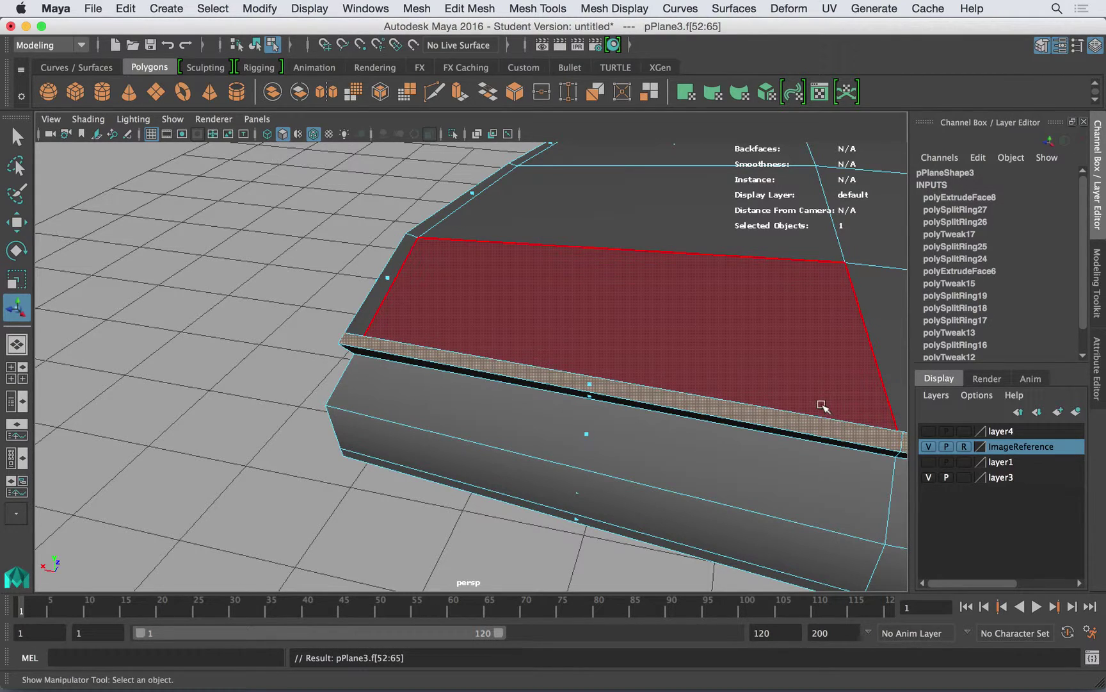
pyautogui.hotkey('ctrl', 'z')
pyautogui.hotkey('ctrl', 'z')
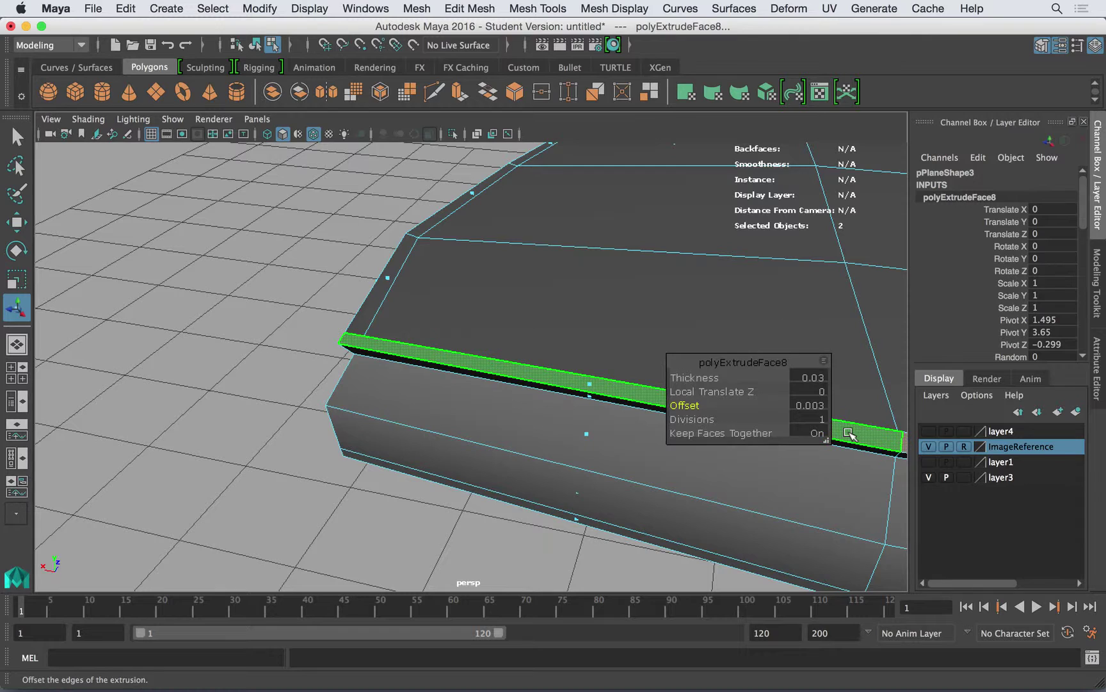
pyautogui.press('Right')
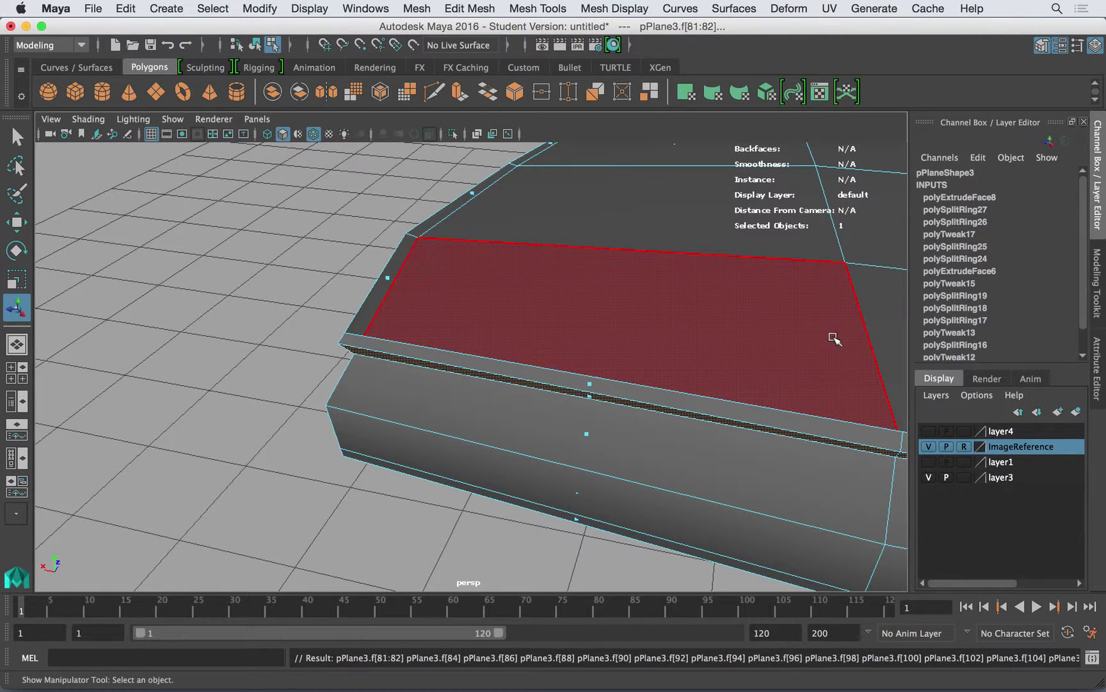
pyautogui.hotkey('ctrl', 'z')
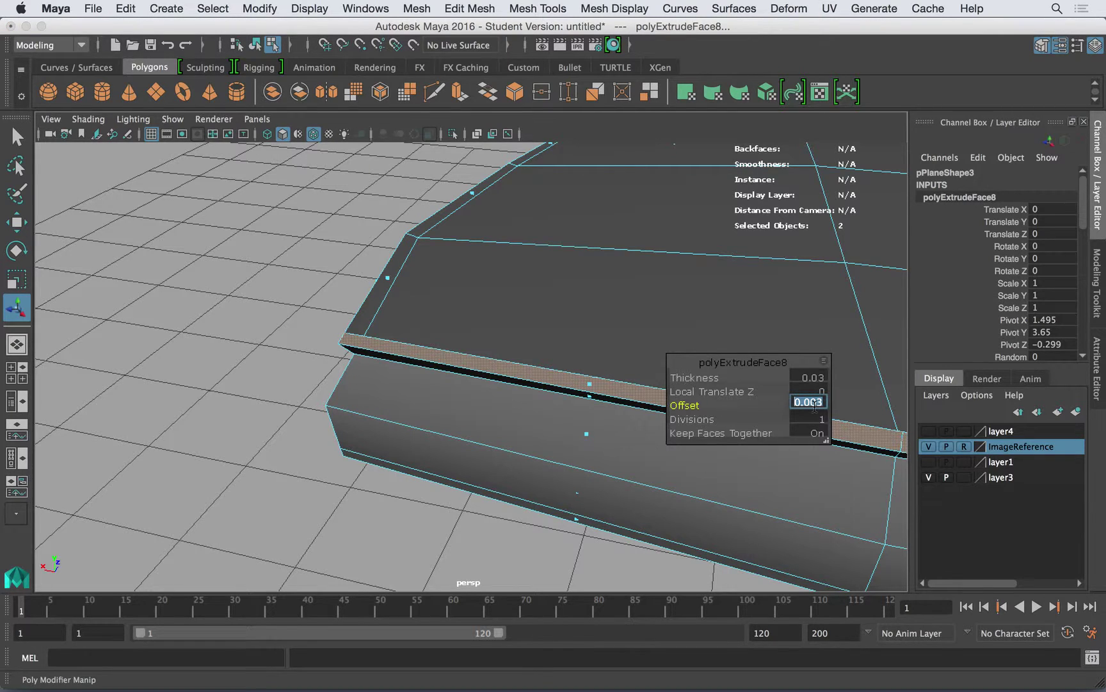
# Step: Set the offset of the perimeter extrusion to 0.005 and leave the extrude settings
pyautogui.write('5')
pyautogui.press('Return')
pyautogui.keyDown('alt'); pyautogui.moveTo(466, 288); pyautogui.dragTo(365, 260); pyautogui.keyUp('alt')
pyautogui.click(323, 250)
pyautogui.keyDown('alt'); pyautogui.moveTo(246, 252); pyautogui.dragTo(219, 248); pyautogui.keyUp('alt')
# Step: Switch to vertex selection, select the vertices at one corner of the extruded strip and activate the Move tool
pyautogui.moveTo(218, 248); pyautogui.dragTo(149, 252, button='right')
pyautogui.moveTo(198, 282); pyautogui.dragTo(403, 293)
pyautogui.keyDown('alt'); pyautogui.moveTo(538, 307); pyautogui.dragTo(442, 303); pyautogui.keyUp('alt')
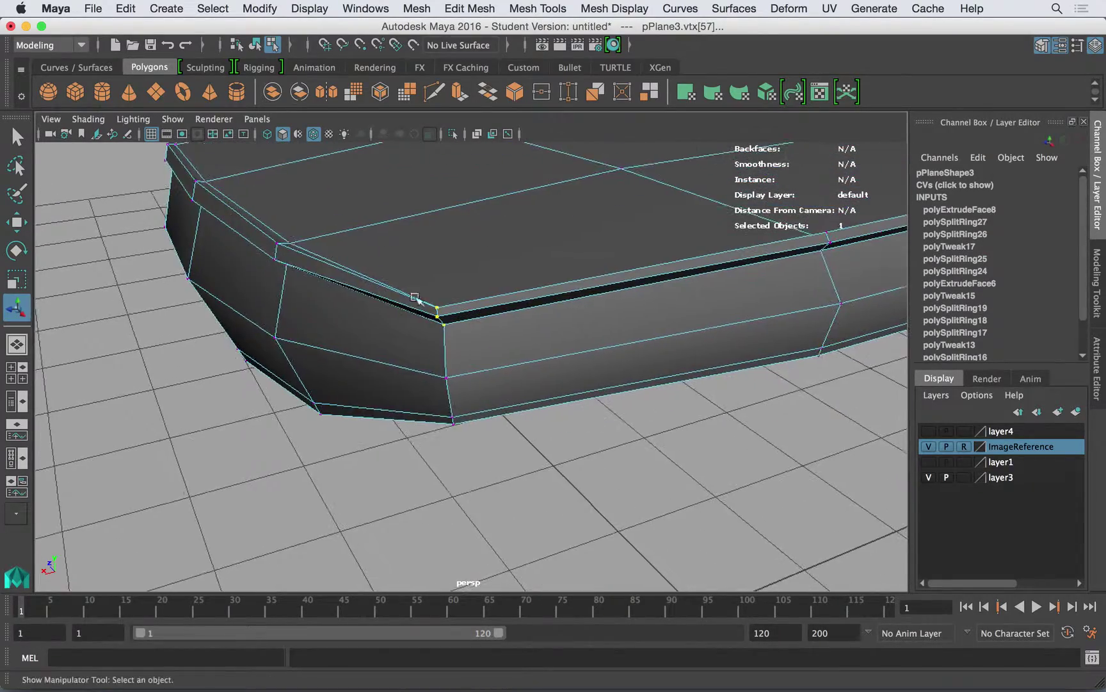
pyautogui.keyDown('alt'); pyautogui.moveTo(711, 279); pyautogui.dragTo(414, 307, button='middle'); pyautogui.keyUp('alt')
pyautogui.keyDown('alt'); pyautogui.moveTo(415, 307); pyautogui.dragTo(679, 205); pyautogui.keyUp('alt')
pyautogui.keyDown('alt'); pyautogui.moveTo(746, 220); pyautogui.dragTo(732, 243); pyautogui.keyUp('alt')
pyautogui.keyDown('alt'); pyautogui.moveTo(755, 242); pyautogui.dragTo(724, 263, button='middle'); pyautogui.keyUp('alt')
pyautogui.keyDown('alt'); pyautogui.moveTo(691, 194); pyautogui.dragTo(659, 318); pyautogui.keyUp('alt')
pyautogui.press('w')
pyautogui.keyDown('alt'); pyautogui.moveTo(659, 318); pyautogui.dragTo(630, 169, button='middle'); pyautogui.keyUp('alt')
pyautogui.keyDown('alt'); pyautogui.moveTo(631, 169); pyautogui.dragTo(645, 402); pyautogui.keyUp('alt')
# Step: Pick individual vertices at the corners of the extruded strip and examine how they line up from several angles
pyautogui.click(574, 349)
pyautogui.keyDown('alt'); pyautogui.moveTo(608, 364); pyautogui.dragTo(480, 359); pyautogui.keyUp('alt')
pyautogui.moveTo(620, 351)
pyautogui.keyDown('alt'); pyautogui.mouseDown(button='right')
pyautogui.moveTo(638, 335)
pyautogui.moveTo(605, 344)
pyautogui.mouseUp(button='right'); pyautogui.keyUp('alt')
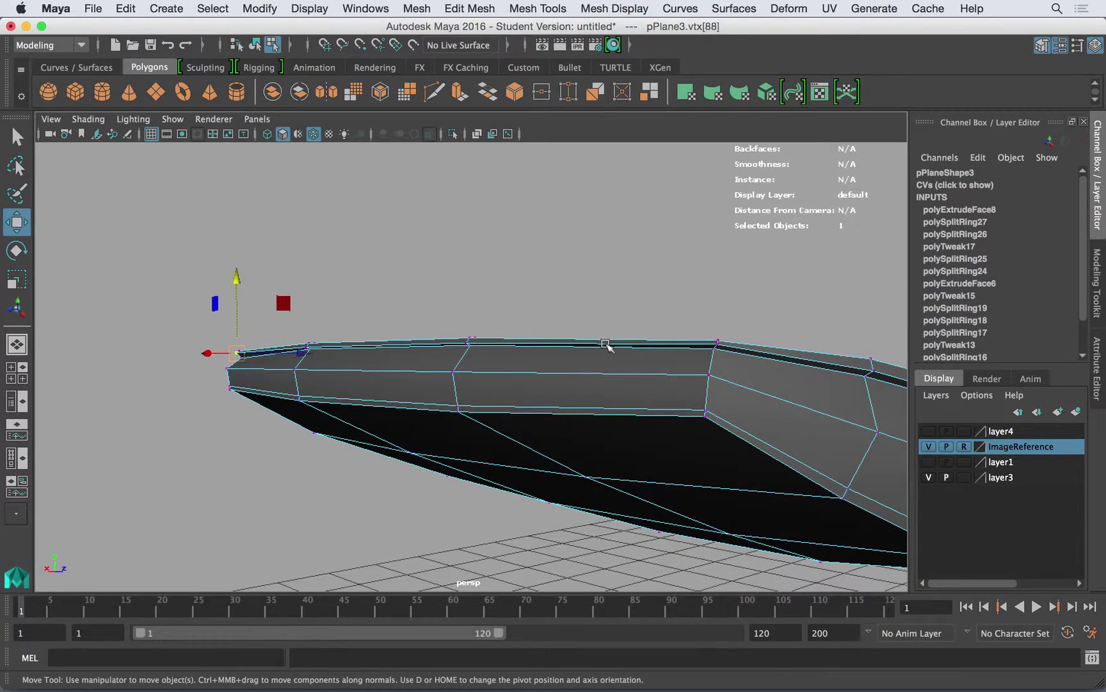
pyautogui.click(719, 344)
pyautogui.keyDown('alt'); pyautogui.moveTo(719, 344); pyautogui.dragTo(609, 374); pyautogui.keyUp('alt')
pyautogui.click(605, 271)
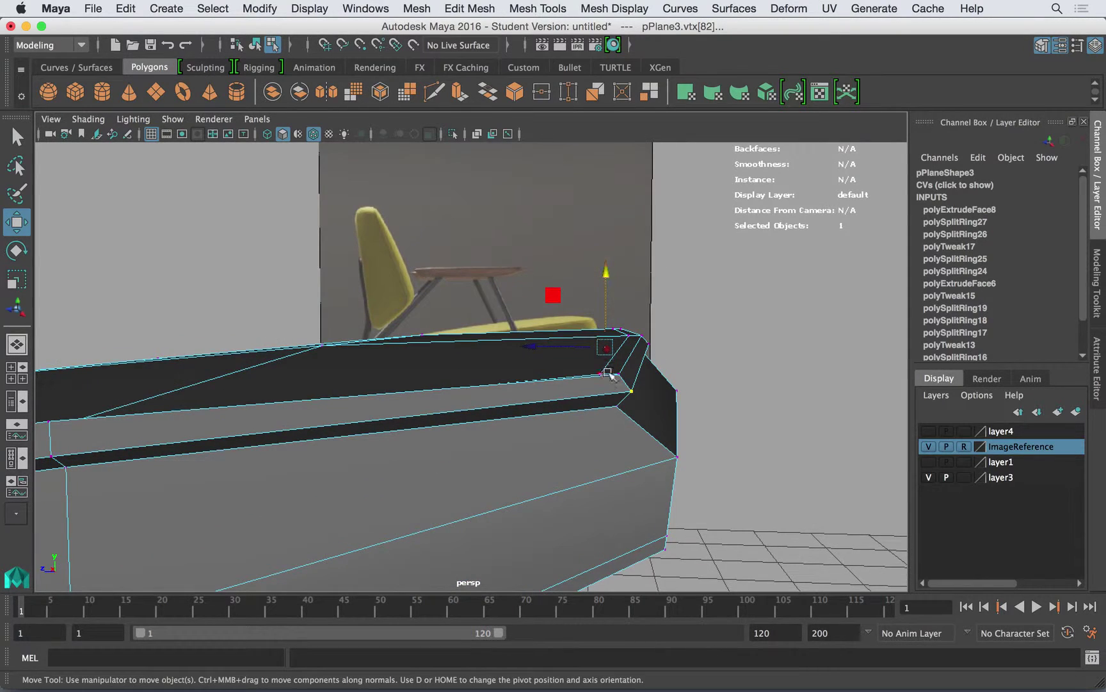
pyautogui.click(566, 347)
pyautogui.keyDown('alt'); pyautogui.moveTo(552, 296); pyautogui.dragTo(435, 321, button='right'); pyautogui.keyUp('alt')
pyautogui.keyDown('alt'); pyautogui.moveTo(435, 321); pyautogui.dragTo(571, 297); pyautogui.keyUp('alt')
pyautogui.keyDown('alt'); pyautogui.moveTo(571, 296); pyautogui.dragTo(679, 262, button='middle'); pyautogui.keyUp('alt')
pyautogui.keyDown('alt'); pyautogui.moveTo(564, 317); pyautogui.dragTo(637, 296, button='middle'); pyautogui.keyUp('alt')
pyautogui.keyDown('alt'); pyautogui.moveTo(541, 296); pyautogui.dragTo(474, 301, button='right'); pyautogui.keyUp('alt')
pyautogui.keyDown('alt'); pyautogui.moveTo(527, 294); pyautogui.dragTo(619, 296); pyautogui.keyUp('alt')
pyautogui.keyDown('alt'); pyautogui.moveTo(395, 338); pyautogui.dragTo(200, 313); pyautogui.keyUp('alt')
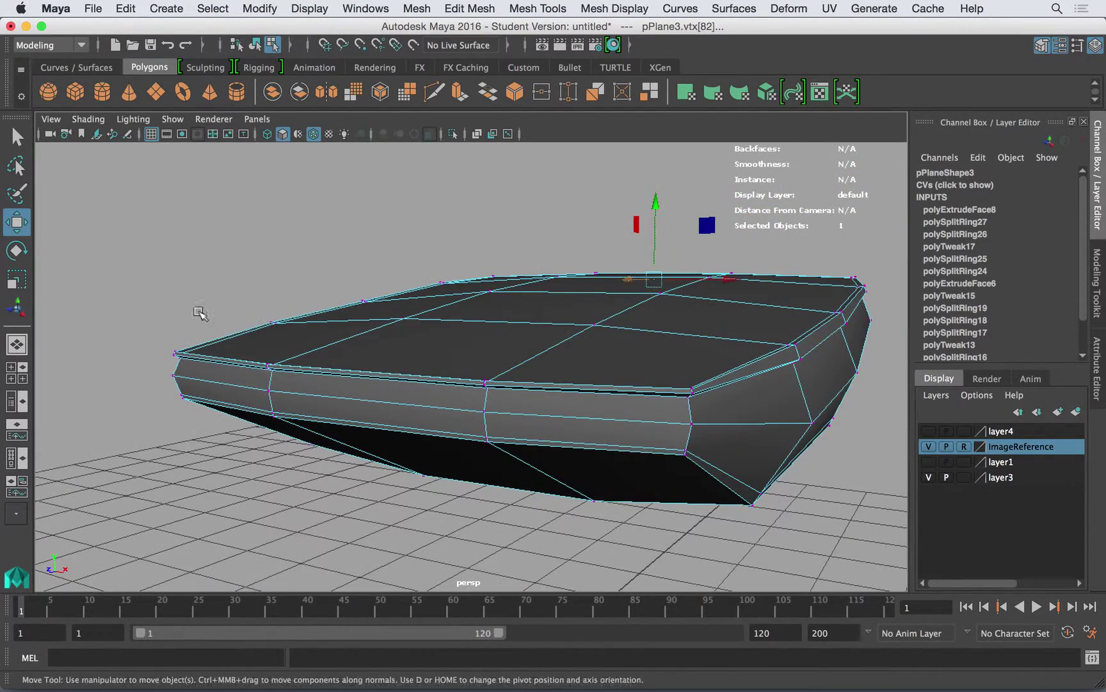
# Step: Select the group of upper vertices at the seat's corner on the extruded strip
pyautogui.moveTo(180, 366); pyautogui.dragTo(179, 366)
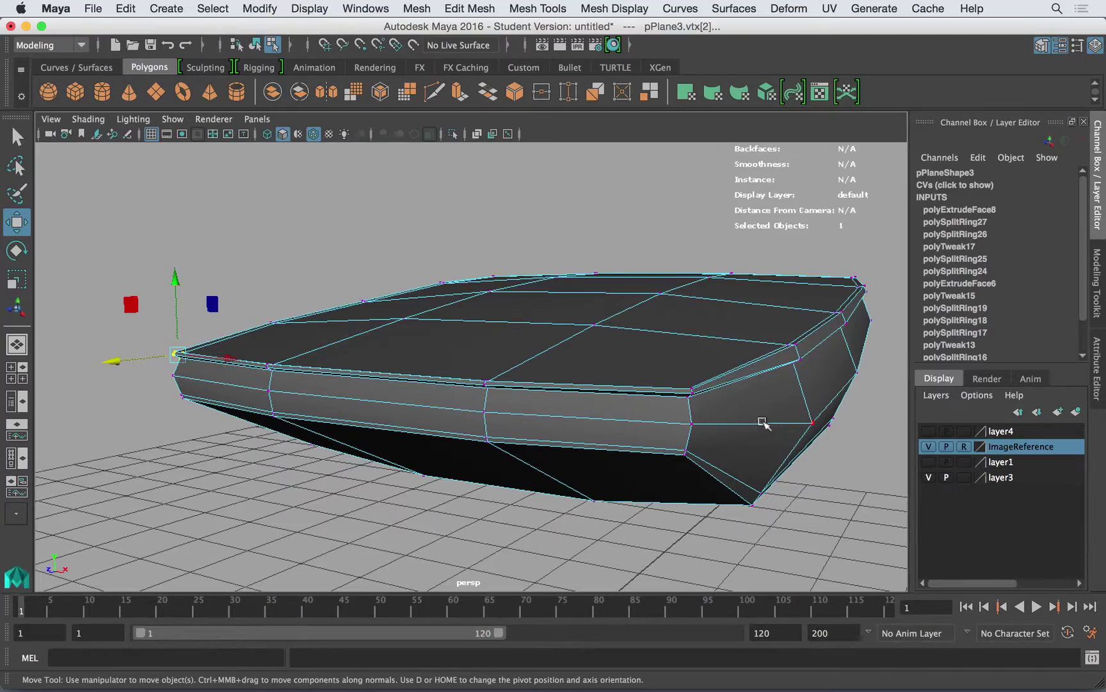
pyautogui.keyDown('alt'); pyautogui.moveTo(747, 420); pyautogui.dragTo(758, 369); pyautogui.keyUp('alt')
pyautogui.keyDown('alt'); pyautogui.moveTo(742, 384); pyautogui.dragTo(791, 356); pyautogui.keyUp('alt')
pyautogui.keyDown('alt'); pyautogui.moveTo(791, 358); pyautogui.dragTo(877, 378, button='right'); pyautogui.keyUp('alt')
pyautogui.keyDown('alt'); pyautogui.moveTo(801, 351); pyautogui.dragTo(771, 318); pyautogui.keyUp('alt')
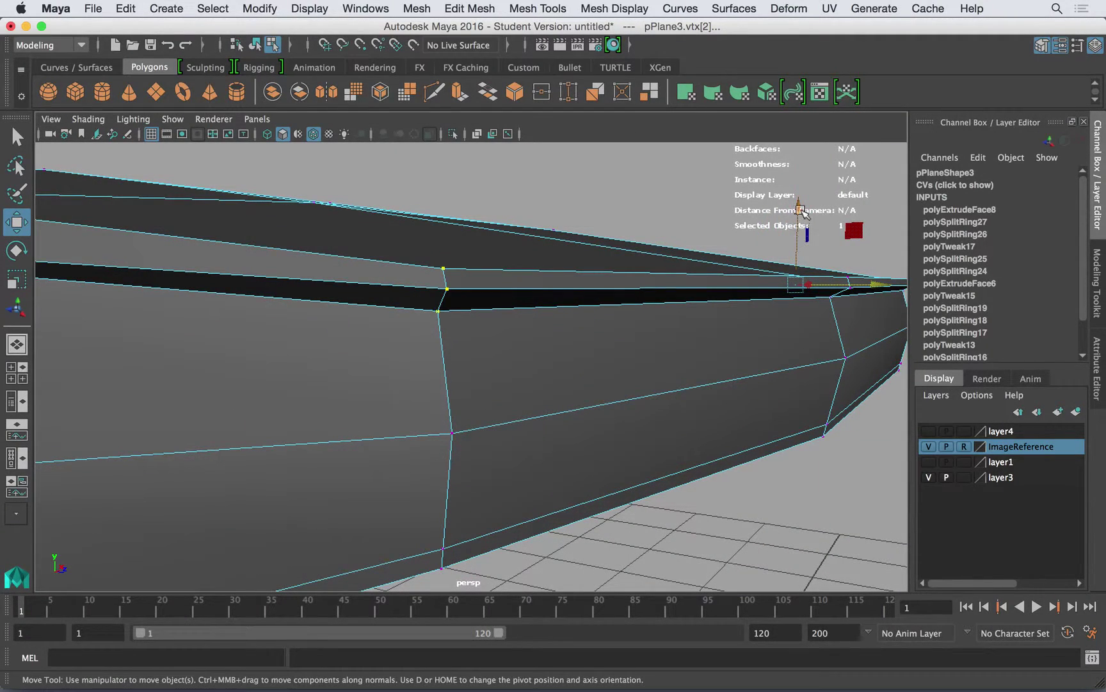
# Step: Try moving the selected corner vertices vertically and undo the move
pyautogui.moveTo(803, 213); pyautogui.dragTo(789, 211)
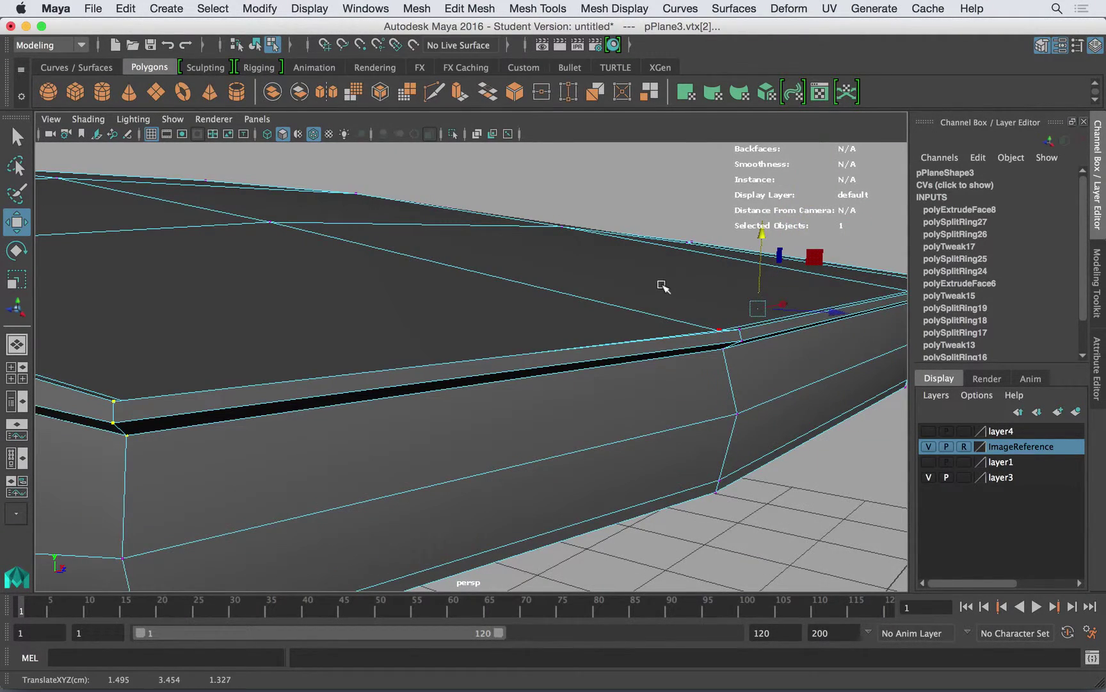
pyautogui.keyDown('alt'); pyautogui.moveTo(408, 402); pyautogui.dragTo(457, 346); pyautogui.keyUp('alt')
pyautogui.press('z')
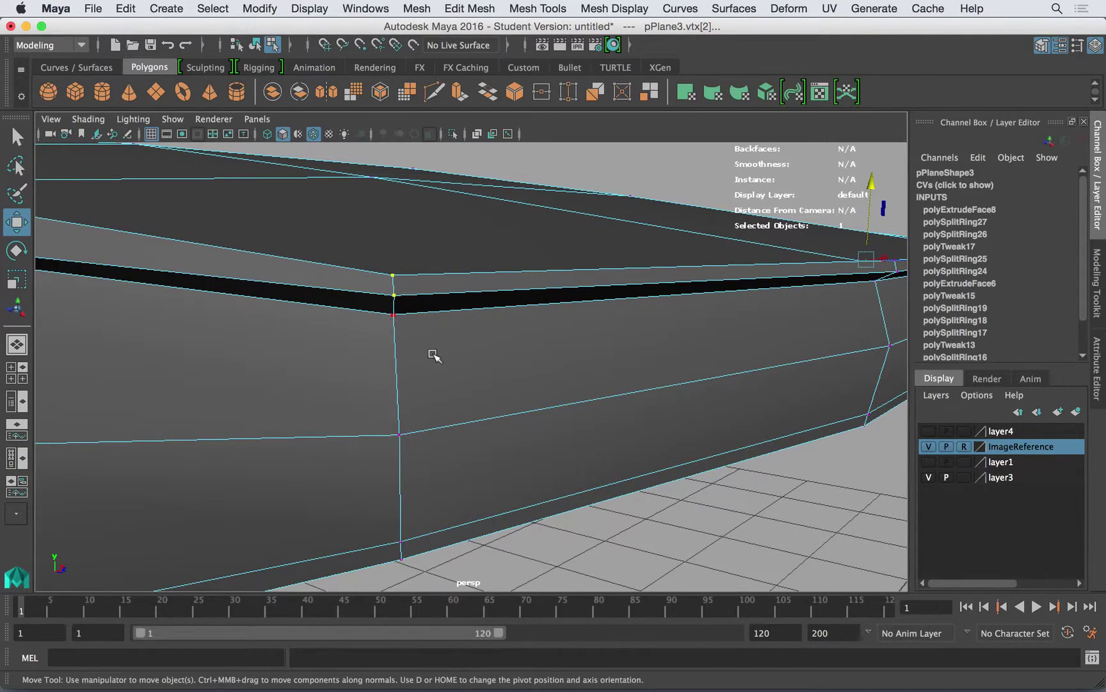
# Step: Turn on X-ray display for the viewport and examine the selected corner vertices through the mesh
pyautogui.keyDown('alt'); pyautogui.moveTo(435, 356); pyautogui.dragTo(470, 277); pyautogui.keyUp('alt')
pyautogui.click(476, 134)
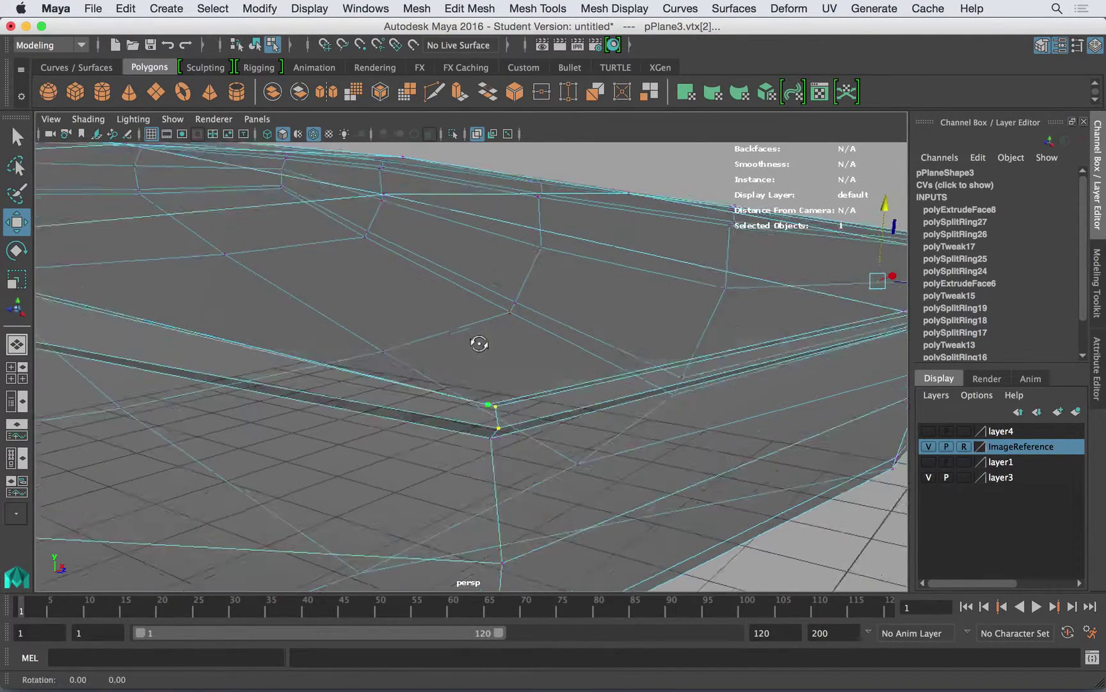
pyautogui.keyDown('alt'); pyautogui.moveTo(482, 343); pyautogui.dragTo(644, 300); pyautogui.keyUp('alt')
pyautogui.keyDown('alt'); pyautogui.moveTo(643, 300); pyautogui.dragTo(511, 291, button='middle'); pyautogui.keyUp('alt')
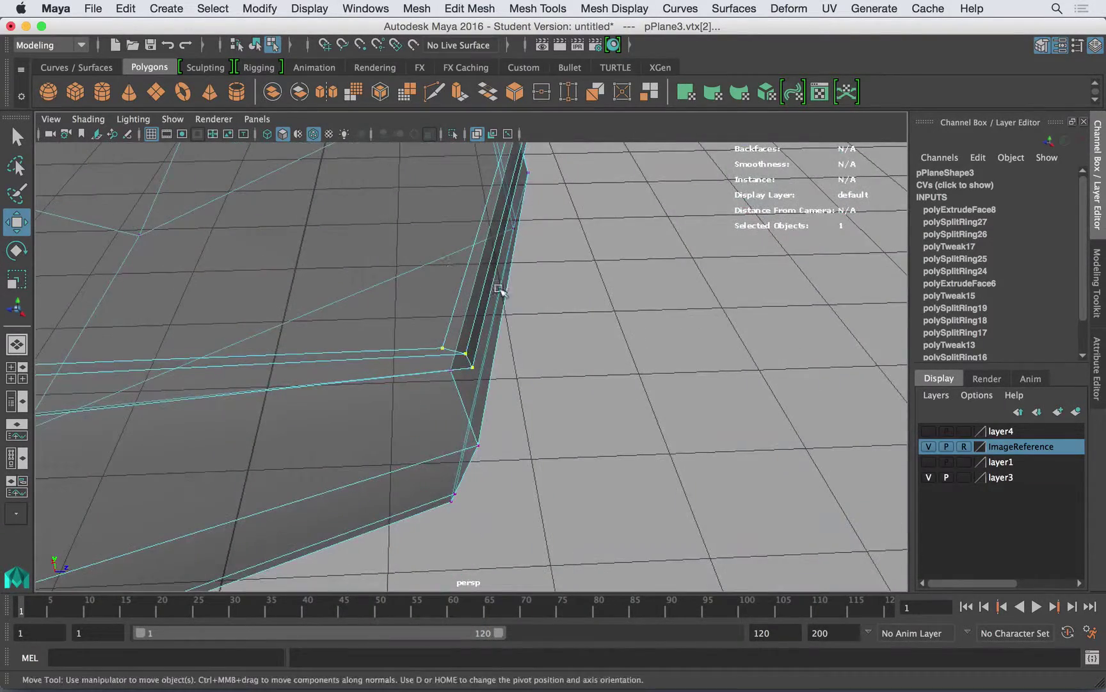
# Step: Narrow the selection at the seat corner to the required strip vertices and shift them slightly
pyautogui.keyDown('alt'); pyautogui.moveTo(511, 292); pyautogui.dragTo(545, 330); pyautogui.keyUp('alt')
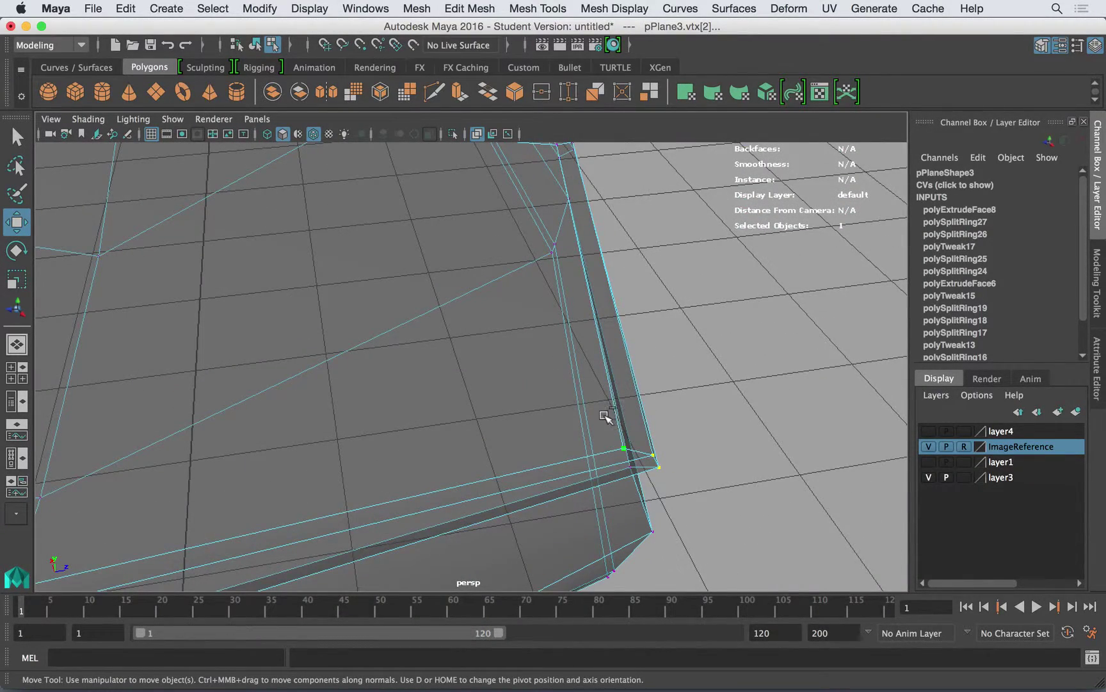
pyautogui.keyDown('ctrl'); pyautogui.moveTo(636, 465); pyautogui.dragTo(637, 467); pyautogui.keyUp('ctrl')
pyautogui.keyDown('alt'); pyautogui.moveTo(637, 467); pyautogui.dragTo(534, 360); pyautogui.keyUp('alt')
pyautogui.keyDown('alt'); pyautogui.moveTo(533, 361); pyautogui.dragTo(580, 484, button='middle'); pyautogui.keyUp('alt')
pyautogui.moveTo(486, 202); pyautogui.dragTo(481, 208)
# Step: Return to object mode and turn off the viewport's X-ray display
pyautogui.keyDown('alt'); pyautogui.moveTo(431, 299); pyautogui.dragTo(618, 313); pyautogui.keyUp('alt')
pyautogui.keyDown('alt'); pyautogui.moveTo(618, 312); pyautogui.dragTo(268, 202); pyautogui.keyUp('alt')
pyautogui.keyDown('alt'); pyautogui.moveTo(269, 202); pyautogui.dragTo(561, 262, button='right'); pyautogui.keyUp('alt')
pyautogui.keyDown('alt'); pyautogui.moveTo(561, 262); pyautogui.dragTo(550, 308); pyautogui.keyUp('alt')
pyautogui.moveTo(590, 251); pyautogui.dragTo(631, 224, button='right')
pyautogui.click(476, 133)
# Step: Examine the seat cushion in smooth preview from several angles and return it to the unsmoothed display
pyautogui.keyDown('alt'); pyautogui.moveTo(556, 294); pyautogui.dragTo(390, 384); pyautogui.keyUp('alt')
pyautogui.click(538, 219)
pyautogui.click(553, 290)
pyautogui.press('3')
pyautogui.click(582, 217)
pyautogui.keyDown('alt'); pyautogui.moveTo(514, 328); pyautogui.dragTo(423, 330); pyautogui.keyUp('alt')
pyautogui.keyDown('alt'); pyautogui.moveTo(422, 330); pyautogui.dragTo(425, 331, button='middle'); pyautogui.keyUp('alt')
pyautogui.keyDown('alt'); pyautogui.moveTo(425, 330); pyautogui.dragTo(588, 370); pyautogui.keyUp('alt')
pyautogui.click(646, 355)
pyautogui.press('1')
# Step: Select the full loop of narrow outer strip faces around the seat's upper perimeter
pyautogui.keyDown('alt'); pyautogui.moveTo(711, 378); pyautogui.dragTo(670, 386); pyautogui.keyUp('alt')
pyautogui.keyDown('alt'); pyautogui.moveTo(670, 386); pyautogui.dragTo(731, 291, button='right'); pyautogui.keyUp('alt')
pyautogui.keyDown('alt'); pyautogui.moveTo(731, 395); pyautogui.dragTo(681, 410); pyautogui.keyUp('alt')
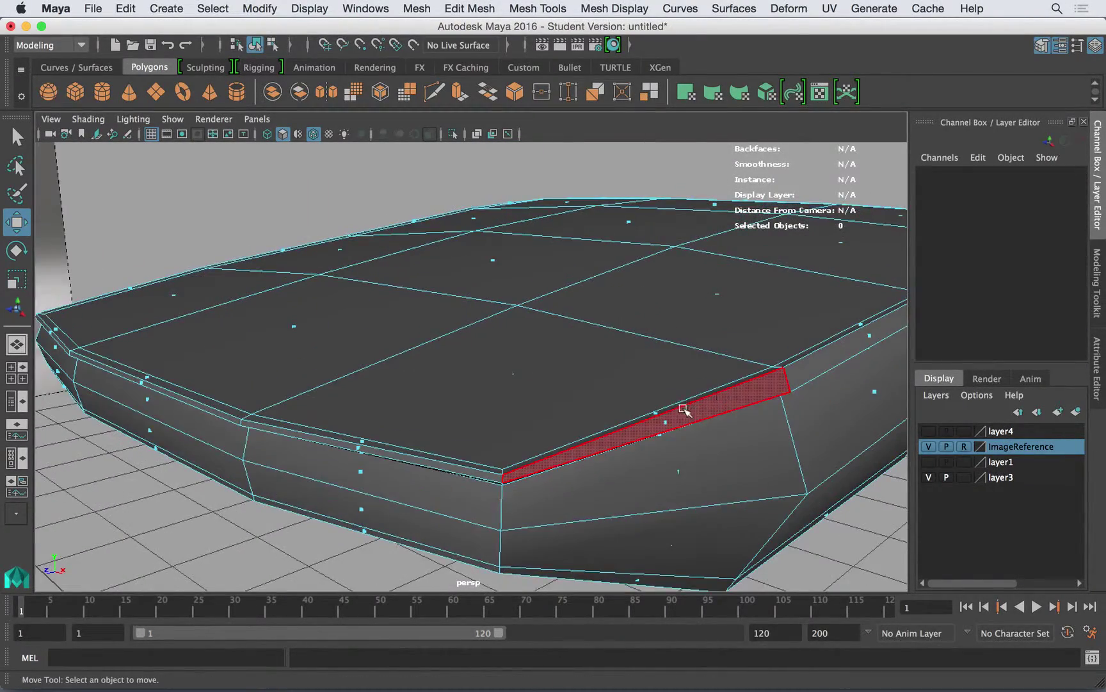
pyautogui.click(681, 411)
pyautogui.keyDown('shift'); pyautogui.doubleClick(869, 341); pyautogui.keyUp('shift')
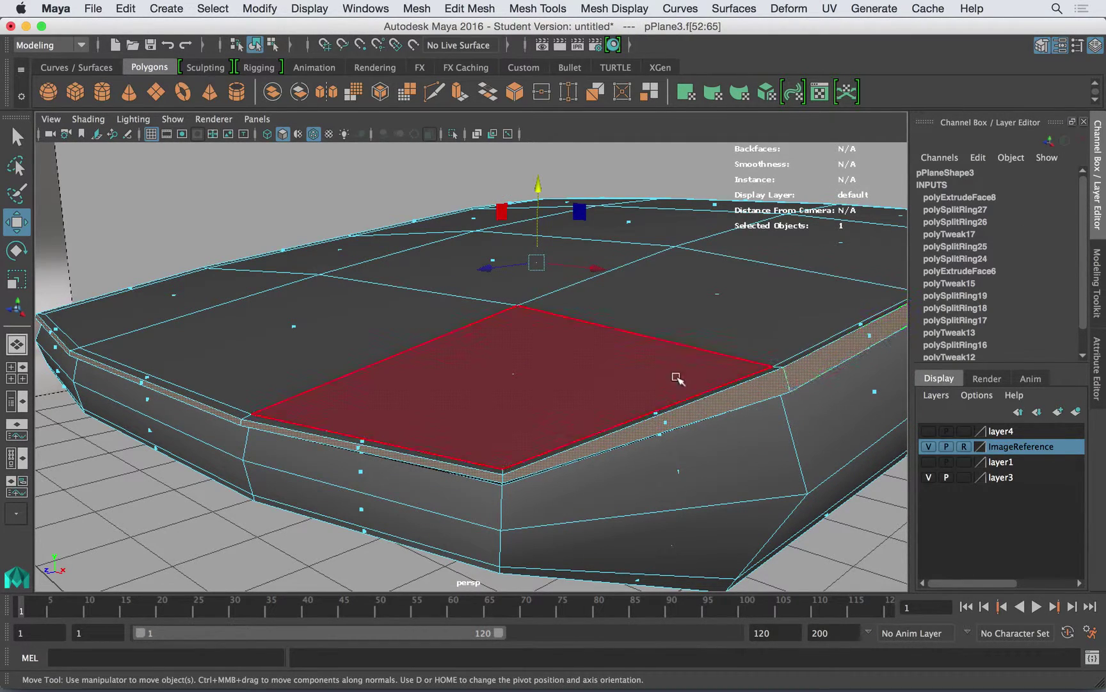
# Step: Extrude the selected upper perimeter faces, entering a thickness of 0.01 and refining it
pyautogui.keyDown('alt'); pyautogui.moveTo(666, 378); pyautogui.dragTo(619, 333, button='right'); pyautogui.keyUp('alt')
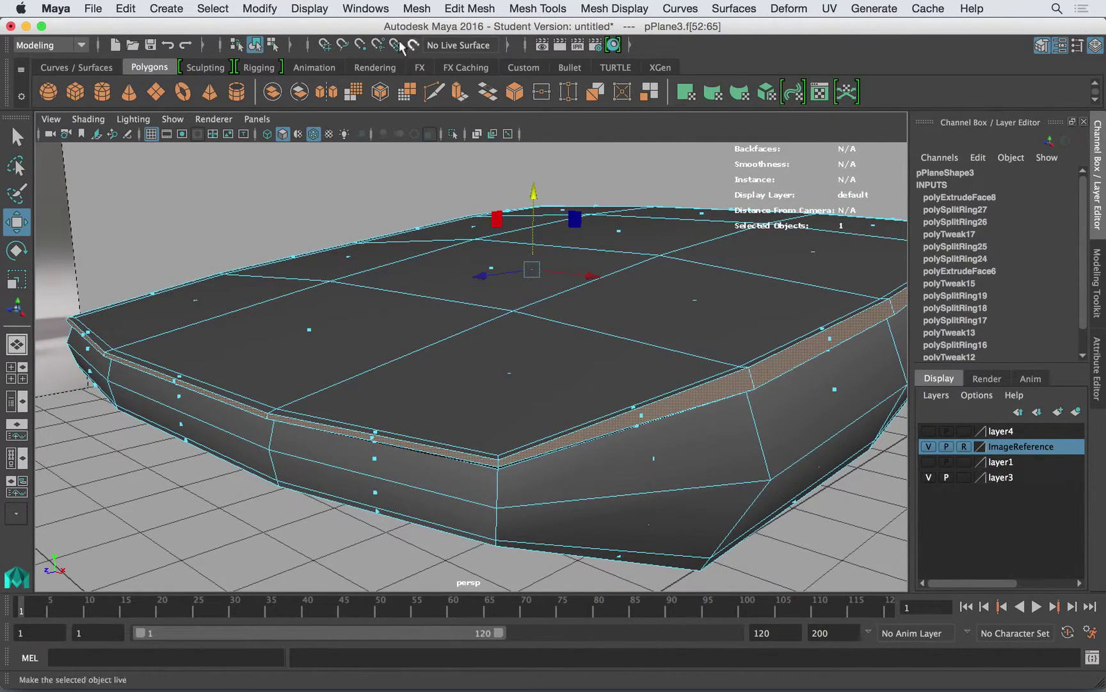
pyautogui.click(464, 7)
pyautogui.click(474, 128)
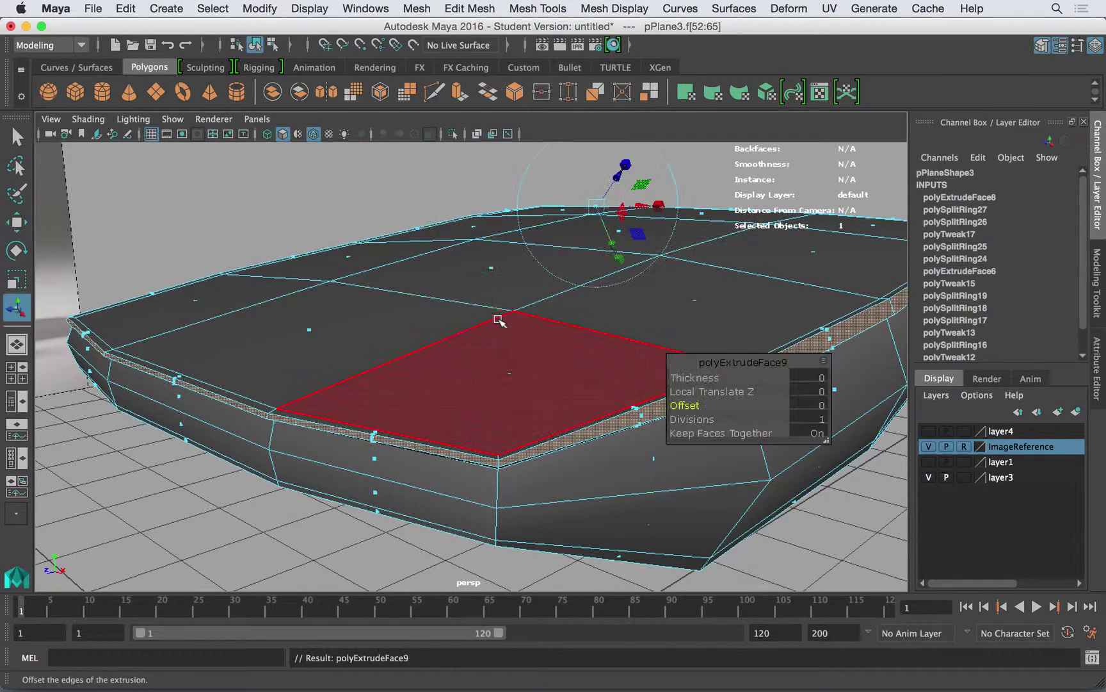
pyautogui.click(820, 379)
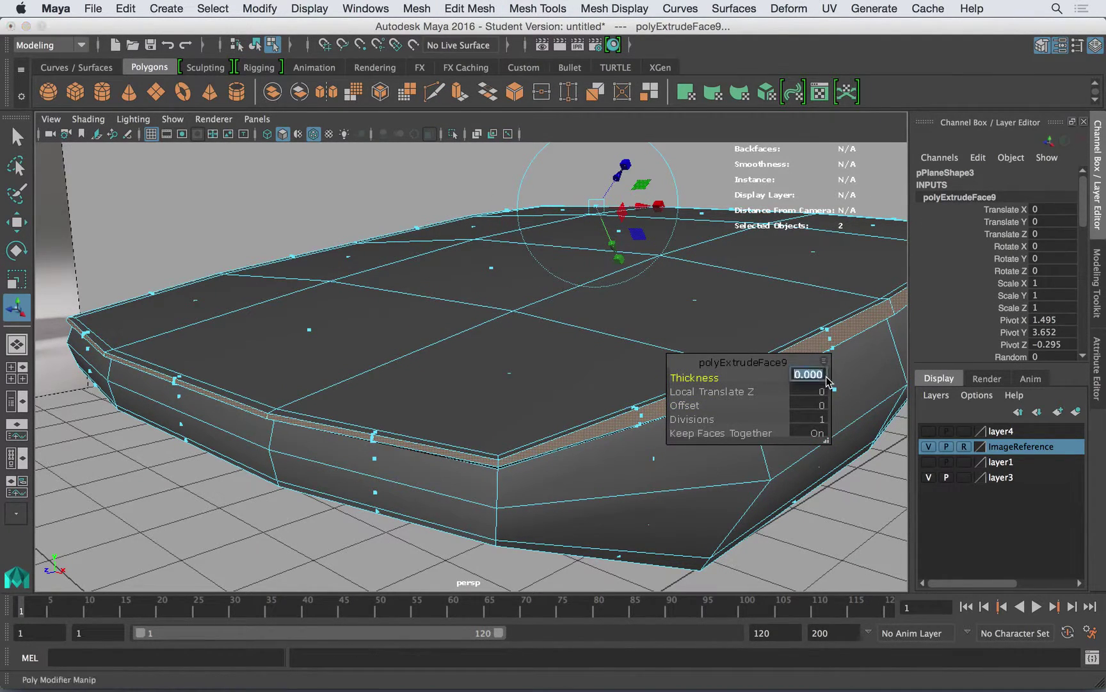
pyautogui.write('0.01')
pyautogui.press('Return')
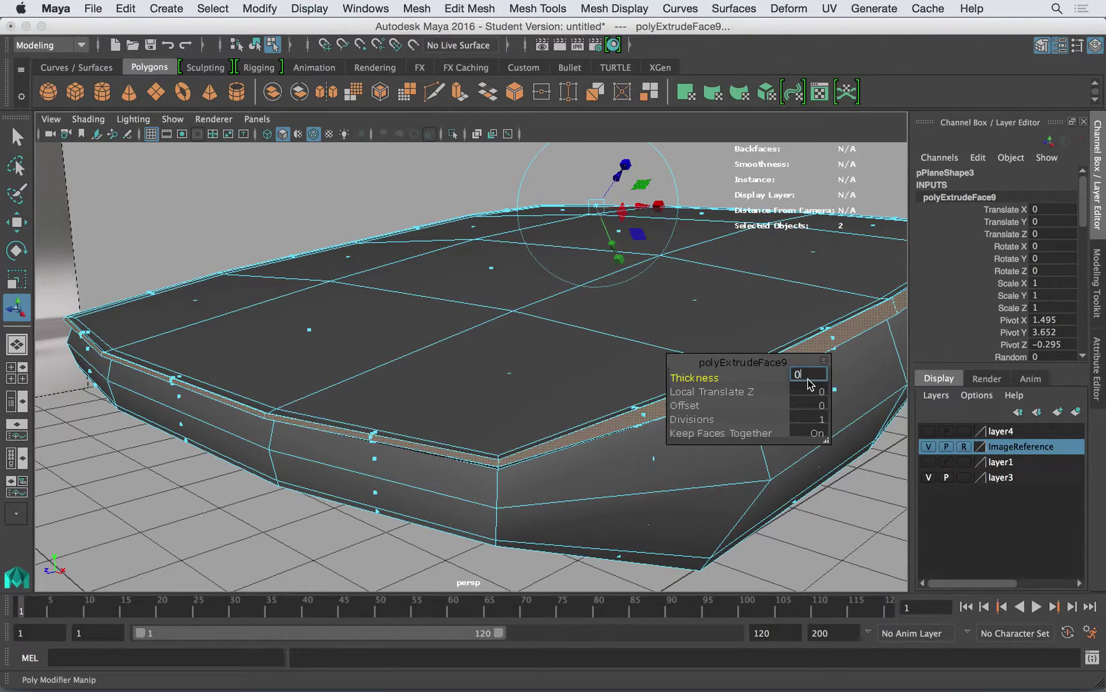
pyautogui.press('Return')
# Step: Switch to vertex selection and show the seat in smooth preview at its rounded corner
pyautogui.keyDown('alt'); pyautogui.moveTo(383, 322); pyautogui.dragTo(301, 322); pyautogui.keyUp('alt')
pyautogui.keyDown('alt'); pyautogui.moveTo(345, 322); pyautogui.dragTo(430, 335, button='middle'); pyautogui.keyUp('alt')
pyautogui.keyDown('alt'); pyautogui.moveTo(430, 335); pyautogui.dragTo(349, 345); pyautogui.keyUp('alt')
pyautogui.moveTo(381, 249); pyautogui.dragTo(310, 246, button='right')
pyautogui.click(390, 279)
pyautogui.press('3')
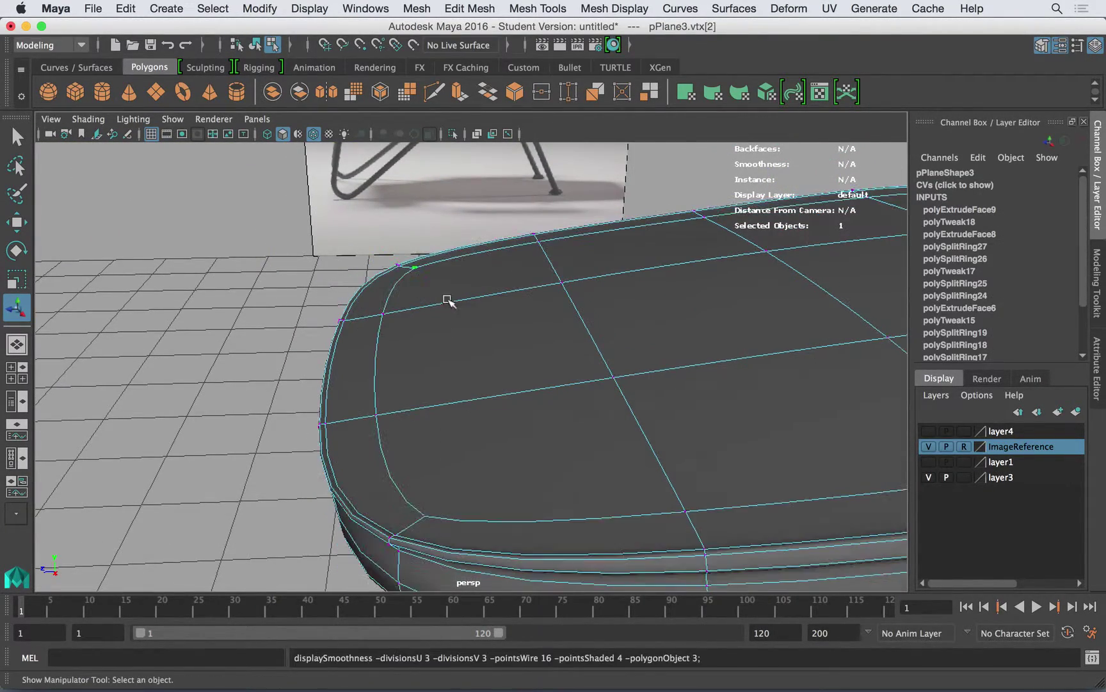
# Step: Examine the smoothed upper piping around the cushion in object mode and return to the unsmoothed display
pyautogui.keyDown('alt'); pyautogui.moveTo(256, 403); pyautogui.dragTo(352, 394); pyautogui.keyUp('alt')
pyautogui.keyDown('alt'); pyautogui.moveTo(378, 368); pyautogui.dragTo(221, 368, button='middle'); pyautogui.keyUp('alt')
pyautogui.scroll(-3, 437, 349)
pyautogui.keyDown('alt'); pyautogui.moveTo(437, 349); pyautogui.dragTo(493, 332); pyautogui.keyUp('alt')
pyautogui.click(775, 289)
pyautogui.moveTo(520, 358); pyautogui.dragTo(611, 222, button='right')
pyautogui.click(601, 251)
pyautogui.keyDown('alt'); pyautogui.moveTo(576, 276); pyautogui.dragTo(538, 302); pyautogui.keyUp('alt')
pyautogui.click(499, 359)
pyautogui.keyDown('alt'); pyautogui.moveTo(504, 366); pyautogui.dragTo(702, 359); pyautogui.keyUp('alt')
pyautogui.keyDown('alt'); pyautogui.moveTo(703, 349); pyautogui.dragTo(581, 347, button='middle'); pyautogui.keyUp('alt')
pyautogui.keyDown('alt'); pyautogui.moveTo(582, 348); pyautogui.dragTo(652, 368); pyautogui.keyUp('alt')
pyautogui.press('1')
# Step: Switch to vertex selection near the strip's corner and turn on X-ray display
pyautogui.keyDown('alt'); pyautogui.moveTo(652, 368); pyautogui.dragTo(674, 368, button='right'); pyautogui.keyUp('alt')
pyautogui.keyDown('alt'); pyautogui.moveTo(670, 369); pyautogui.dragTo(668, 356); pyautogui.keyUp('alt')
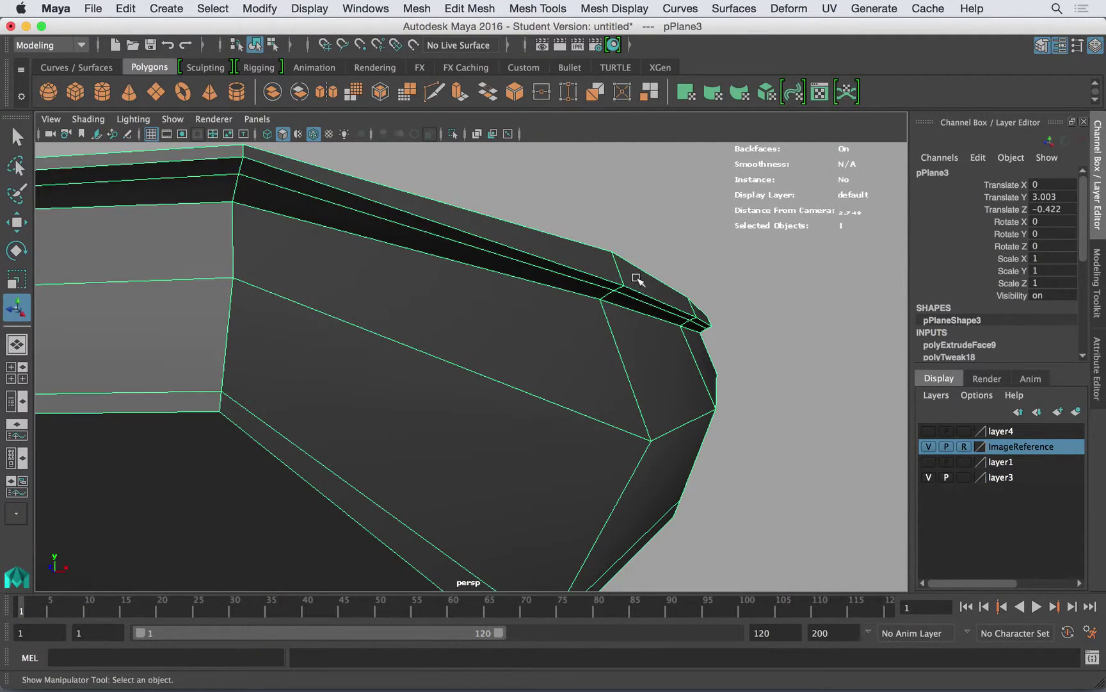
pyautogui.moveTo(636, 249); pyautogui.dragTo(645, 289, button='right')
pyautogui.keyDown('alt'); pyautogui.moveTo(644, 289); pyautogui.dragTo(596, 320, button='middle'); pyautogui.keyUp('alt')
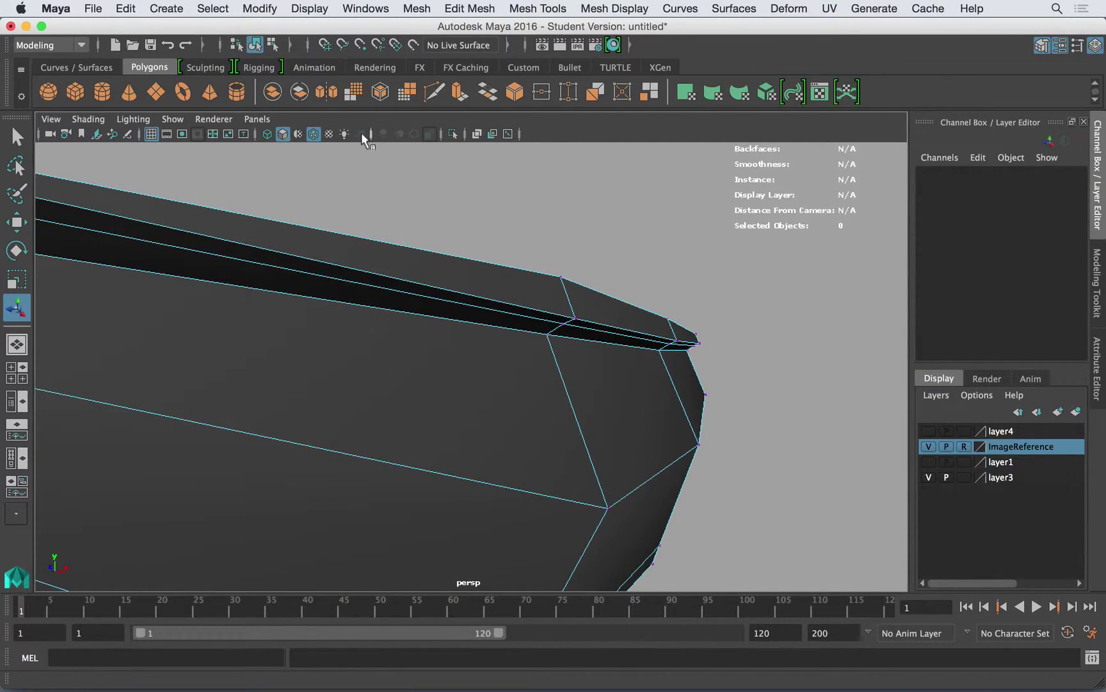
pyautogui.keyDown('alt'); pyautogui.moveTo(540, 318); pyautogui.dragTo(539, 335); pyautogui.keyUp('alt')
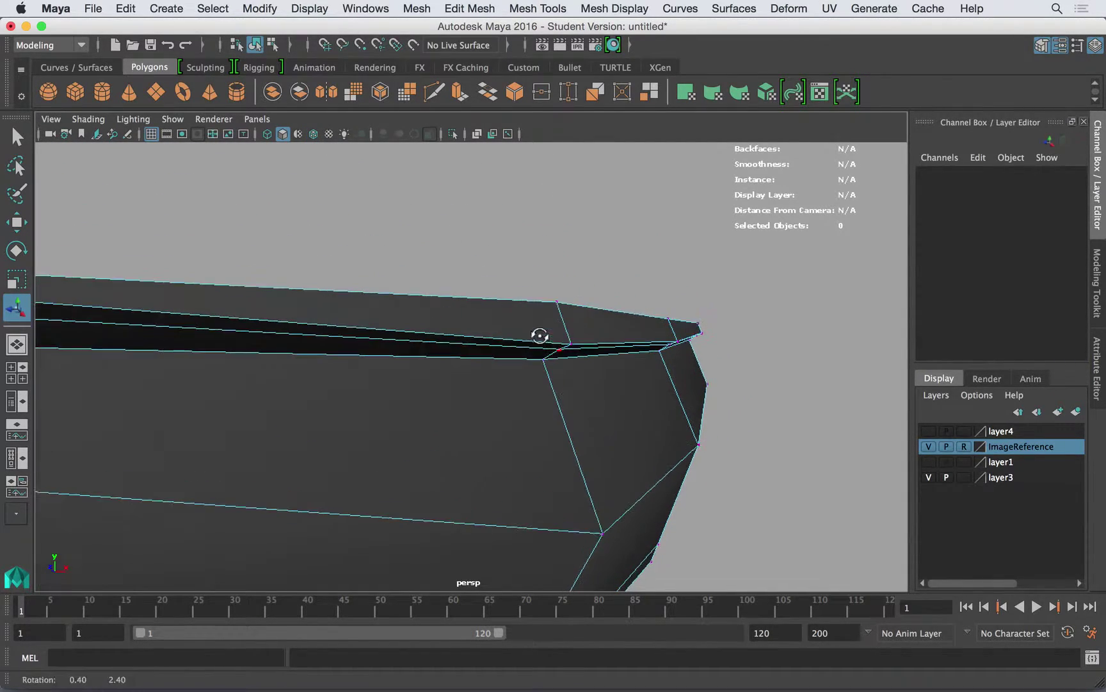
pyautogui.click(476, 133)
pyautogui.keyDown('alt'); pyautogui.moveTo(558, 312); pyautogui.dragTo(551, 351); pyautogui.keyUp('alt')
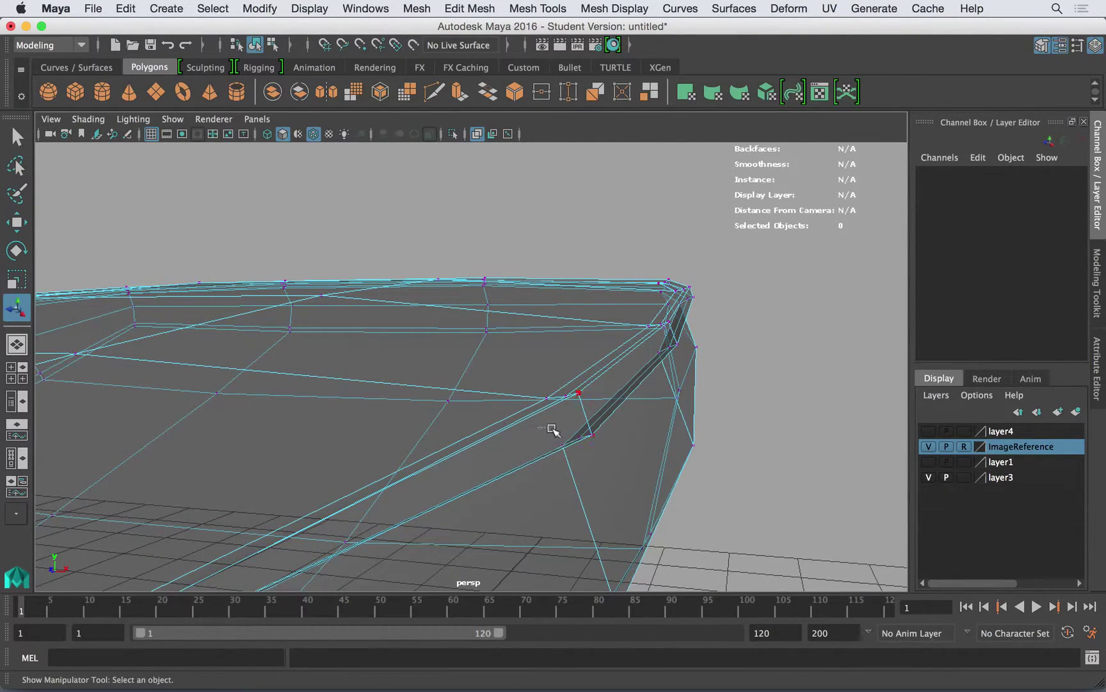
# Step: Select the two lower vertex groups of the upper strip along one seat side and raise them slightly
pyautogui.moveTo(610, 460); pyautogui.dragTo(610, 460)
pyautogui.keyDown('alt'); pyautogui.moveTo(608, 461); pyautogui.dragTo(589, 477); pyautogui.keyUp('alt')
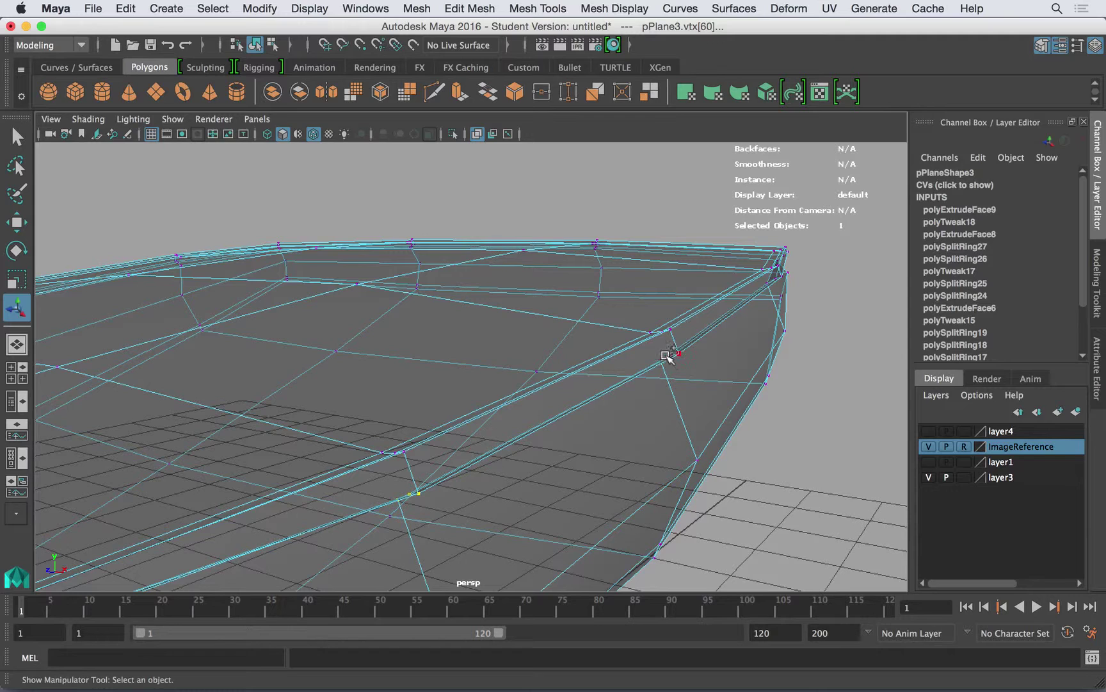
pyautogui.keyDown('shift'); pyautogui.moveTo(683, 363); pyautogui.dragTo(694, 372); pyautogui.keyUp('shift')
pyautogui.press('w')
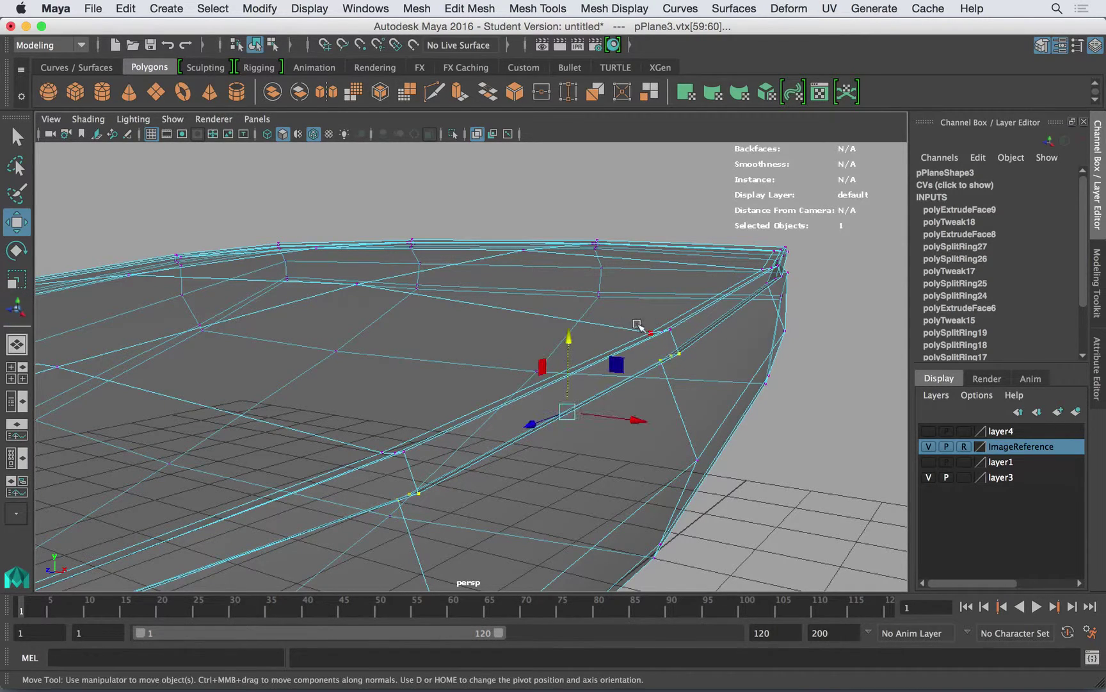
pyautogui.moveTo(574, 343); pyautogui.dragTo(572, 333)
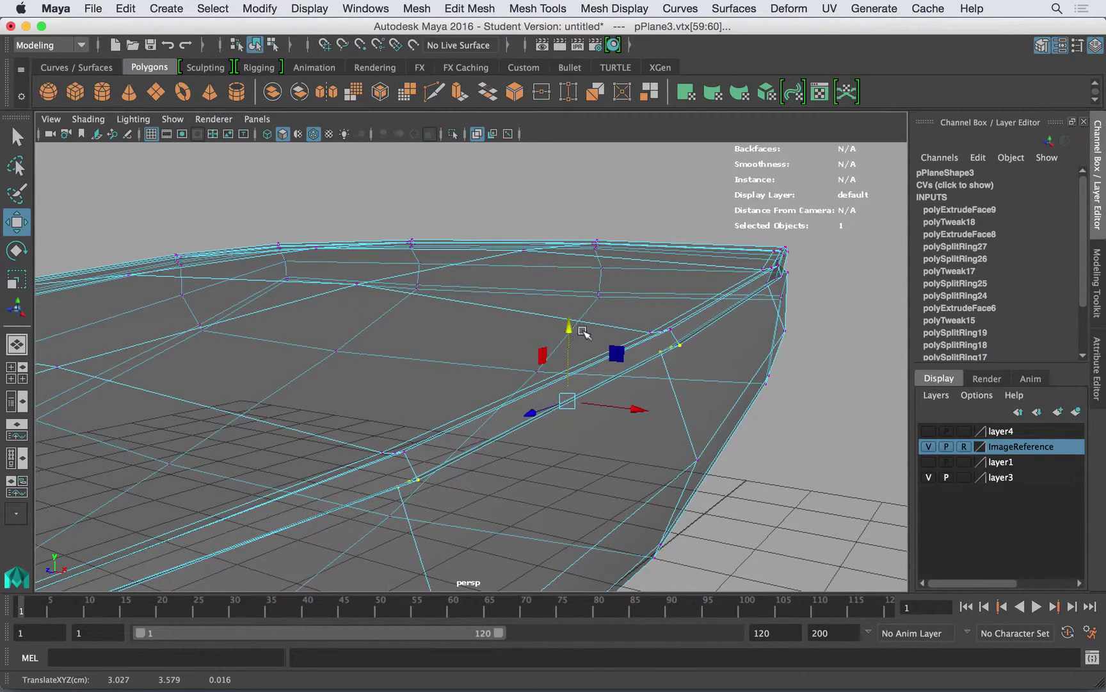
# Step: Select the matching lower strip vertices on the opposite side of the seat and raise them slightly
pyautogui.keyDown('alt'); pyautogui.moveTo(594, 331); pyautogui.dragTo(479, 301, button='right'); pyautogui.keyUp('alt')
pyautogui.keyDown('alt'); pyautogui.moveTo(479, 301); pyautogui.dragTo(766, 338); pyautogui.keyUp('alt')
pyautogui.keyDown('alt'); pyautogui.moveTo(766, 338); pyautogui.dragTo(728, 365, button='middle'); pyautogui.keyUp('alt')
pyautogui.keyDown('alt'); pyautogui.moveTo(589, 346); pyautogui.dragTo(500, 336, button='right'); pyautogui.keyUp('alt')
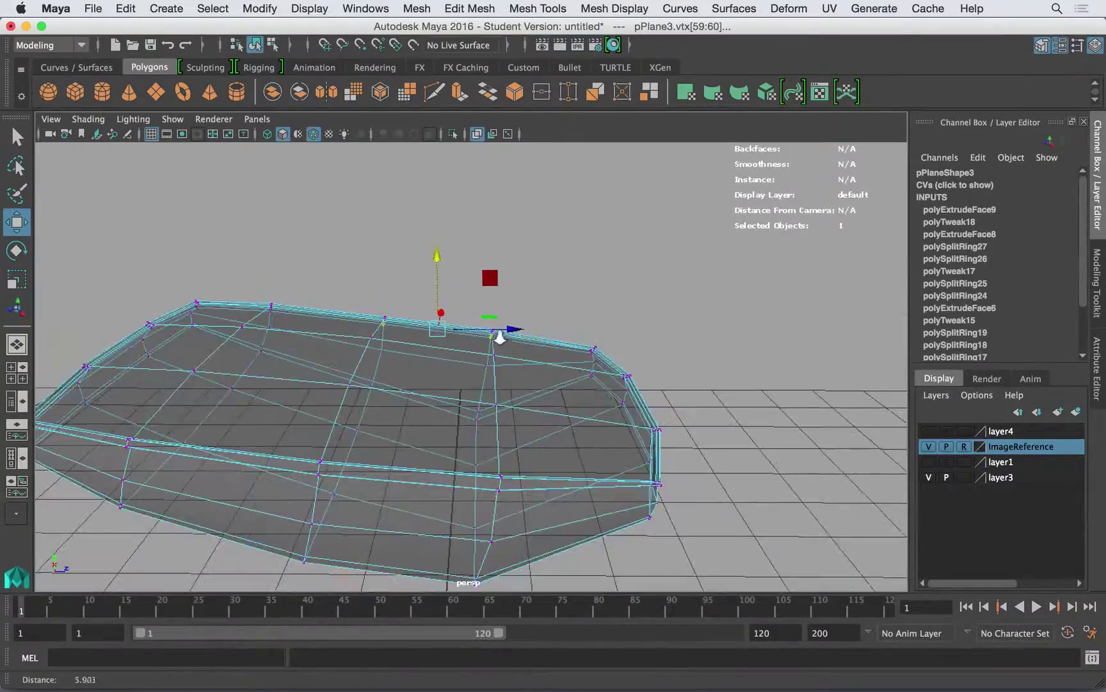
pyautogui.keyDown('alt'); pyautogui.moveTo(500, 337); pyautogui.dragTo(560, 362); pyautogui.keyUp('alt')
pyautogui.keyDown('alt'); pyautogui.moveTo(481, 333); pyautogui.dragTo(582, 402, button='right'); pyautogui.keyUp('alt')
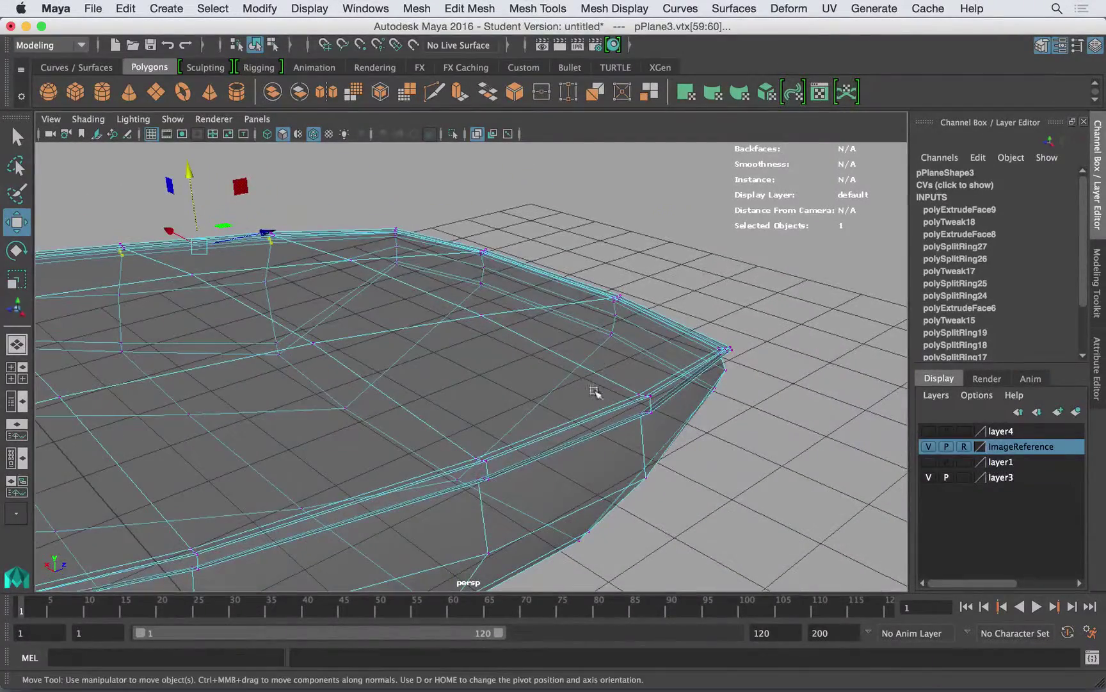
pyautogui.moveTo(467, 474); pyautogui.dragTo(467, 475)
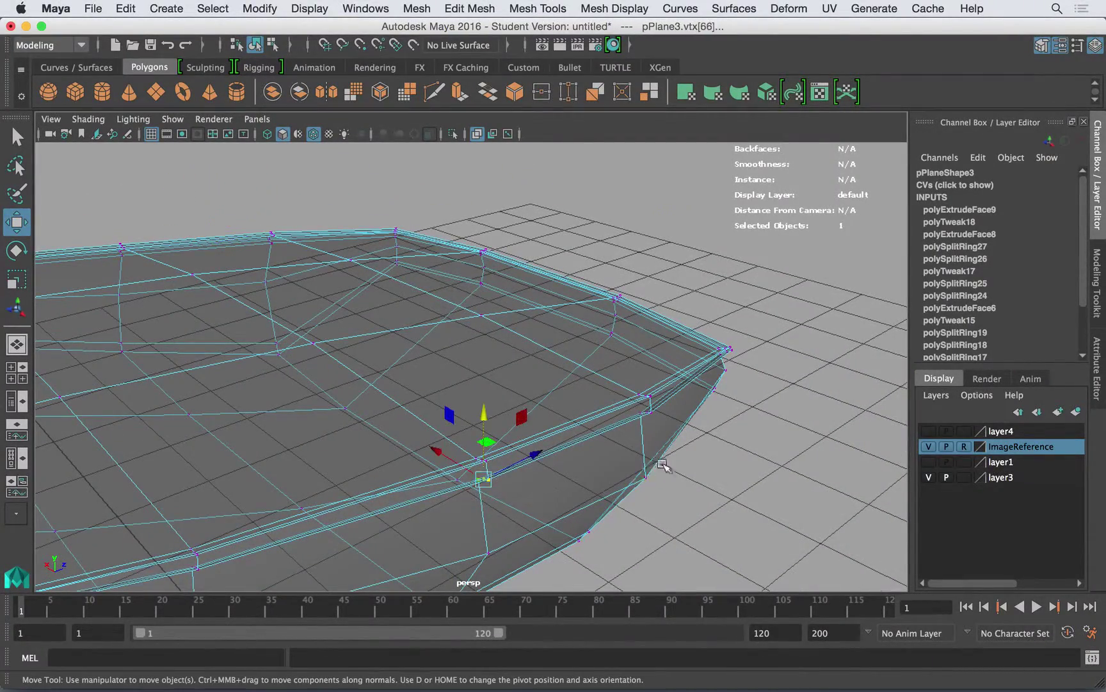
pyautogui.keyDown('shift'); pyautogui.moveTo(632, 402); pyautogui.dragTo(634, 403); pyautogui.keyUp('shift')
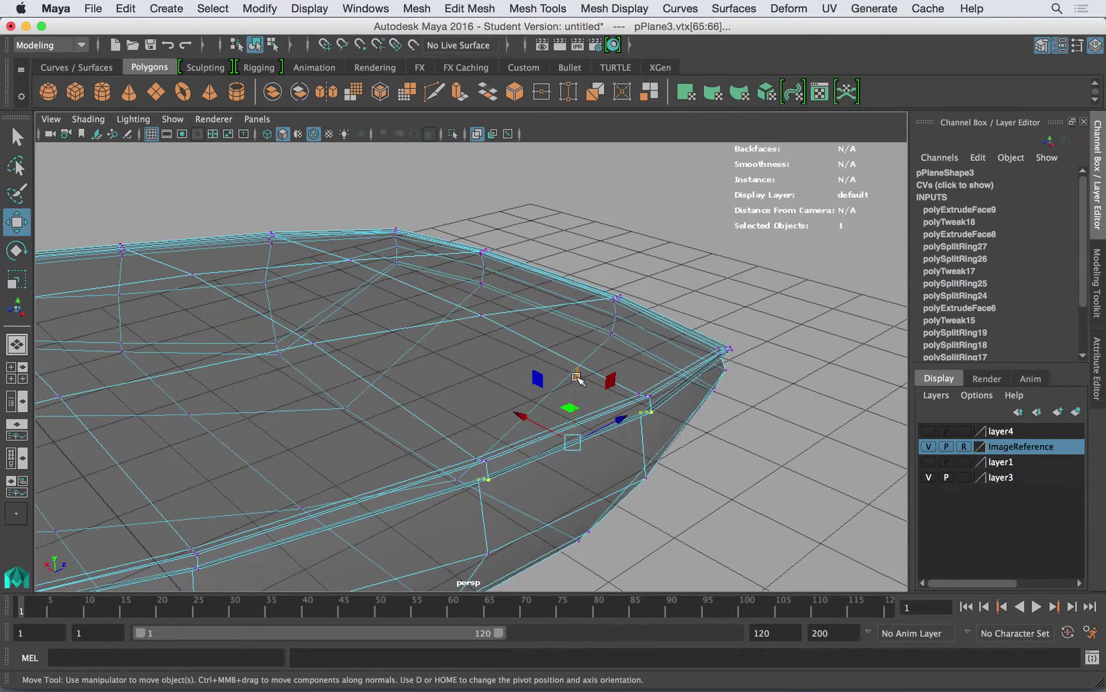
pyautogui.moveTo(576, 377); pyautogui.dragTo(579, 372)
# Step: Return to object mode and check the adjusted upper strip in smooth preview before restoring the unsmoothed display
pyautogui.keyDown('alt'); pyautogui.moveTo(578, 372); pyautogui.dragTo(469, 347, button='right'); pyautogui.keyUp('alt')
pyautogui.moveTo(474, 305); pyautogui.dragTo(523, 232, button='right')
pyautogui.click(475, 296)
pyautogui.press('3')
pyautogui.click(596, 241)
pyautogui.moveTo(454, 377)
pyautogui.keyDown('alt'); pyautogui.mouseDown()
pyautogui.moveTo(588, 349)
pyautogui.moveTo(503, 375)
pyautogui.moveTo(553, 389)
pyautogui.moveTo(499, 410)
pyautogui.moveTo(458, 363)
pyautogui.mouseUp(); pyautogui.keyUp('alt')
pyautogui.click(514, 400)
pyautogui.press('1')
# Step: Select the loop of narrow faces around the seat's lower perimeter
pyautogui.scroll(2, 458, 362)
pyautogui.scroll(2, 441, 343)
pyautogui.moveTo(394, 249); pyautogui.dragTo(402, 297, button='right')
pyautogui.doubleClick(461, 363)
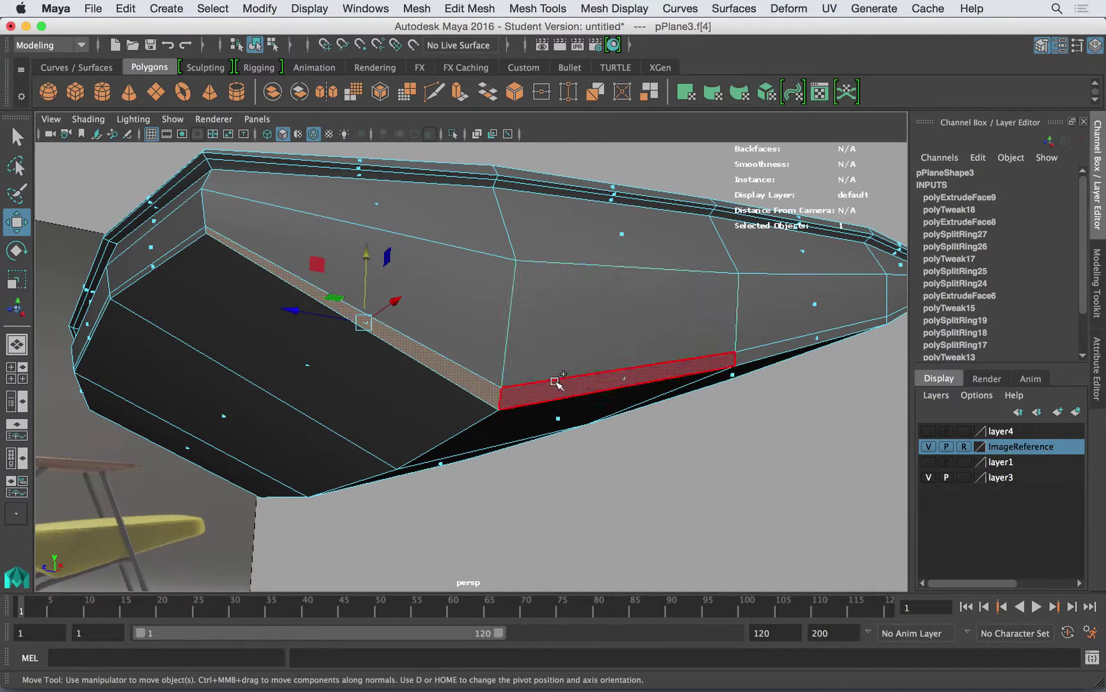
pyautogui.keyDown('shift'); pyautogui.click(555, 384); pyautogui.keyUp('shift')
pyautogui.press('f')
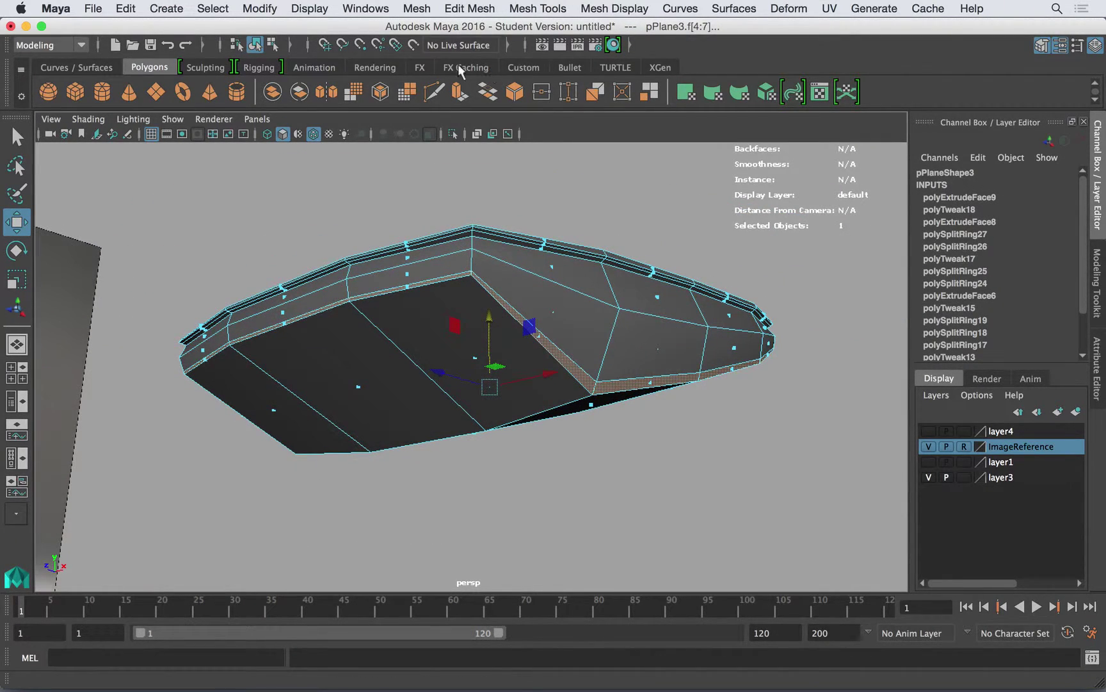
# Step: Extrude the selected lower perimeter faces with a thickness of 0.04 and an offset of 0.005
pyautogui.click(453, 9)
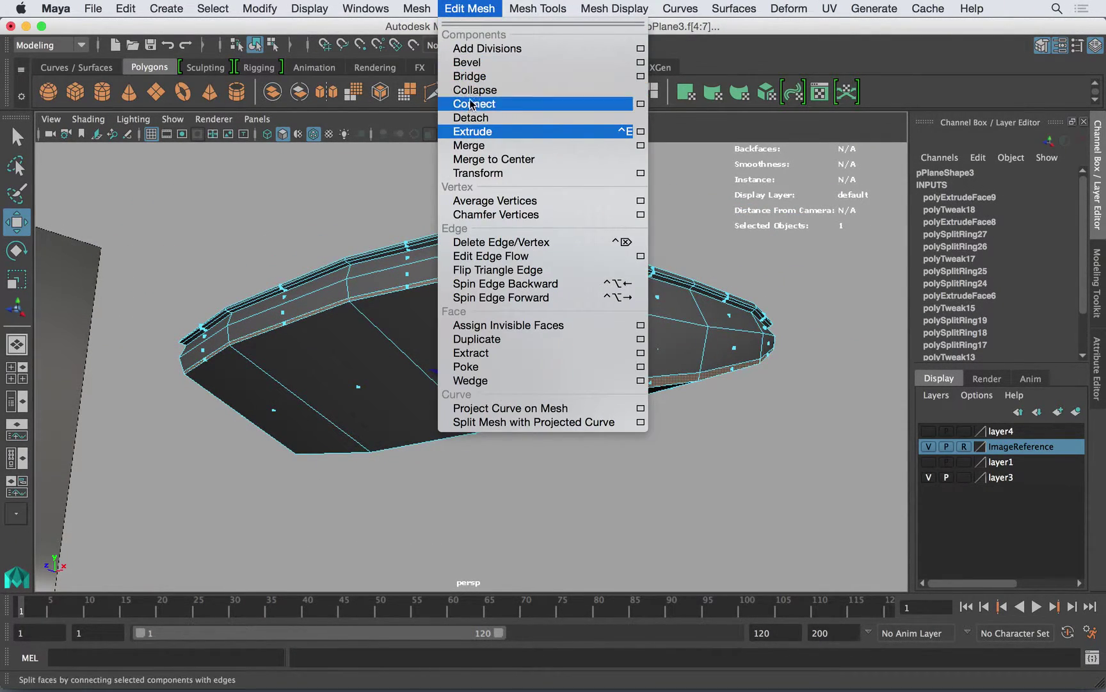
pyautogui.click(471, 132)
pyautogui.scroll(5, 570, 314)
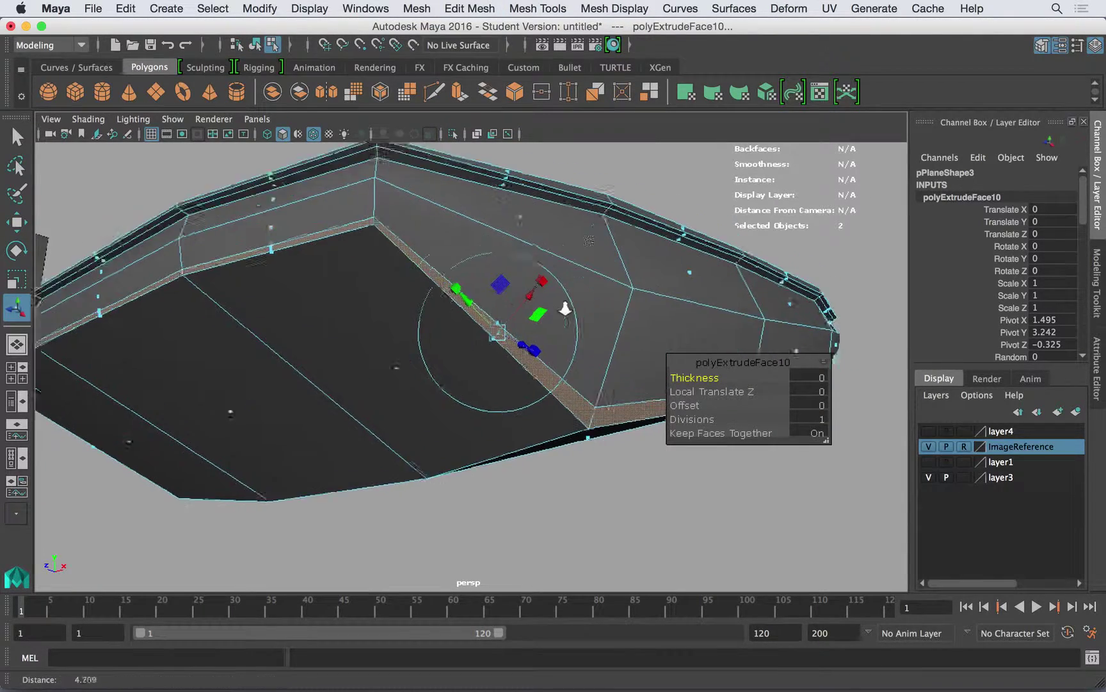
pyautogui.scroll(1, 570, 309)
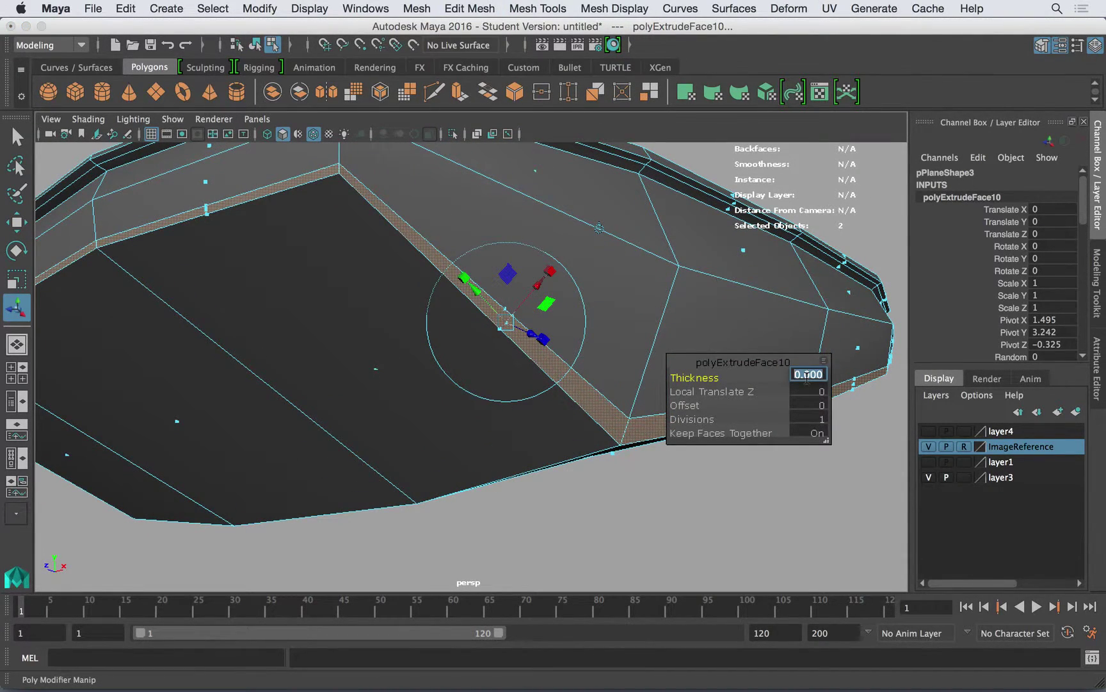
pyautogui.press('Return')
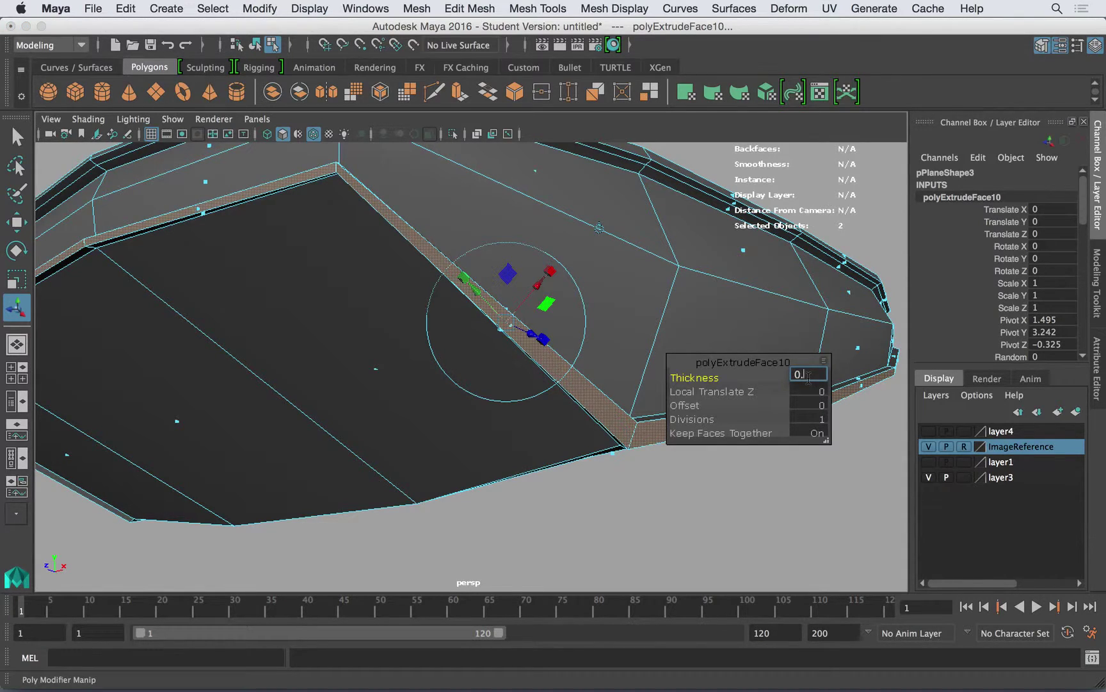
pyautogui.write('4')
pyautogui.press('Return')
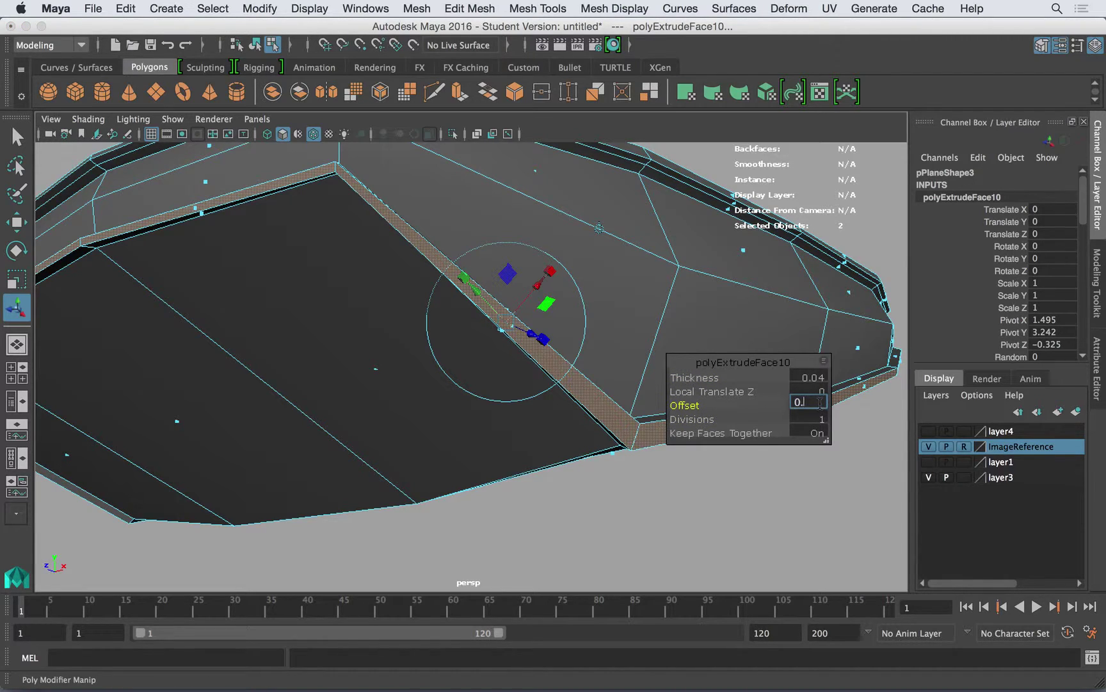
pyautogui.press('Return')
# Step: Examine the extruded lower strip from the side and underneath, and switch to vertex selection
pyautogui.keyDown('alt'); pyautogui.moveTo(688, 345); pyautogui.dragTo(427, 257); pyautogui.keyUp('alt')
pyautogui.keyDown('alt'); pyautogui.moveTo(428, 258); pyautogui.dragTo(442, 262, button='right'); pyautogui.keyUp('alt')
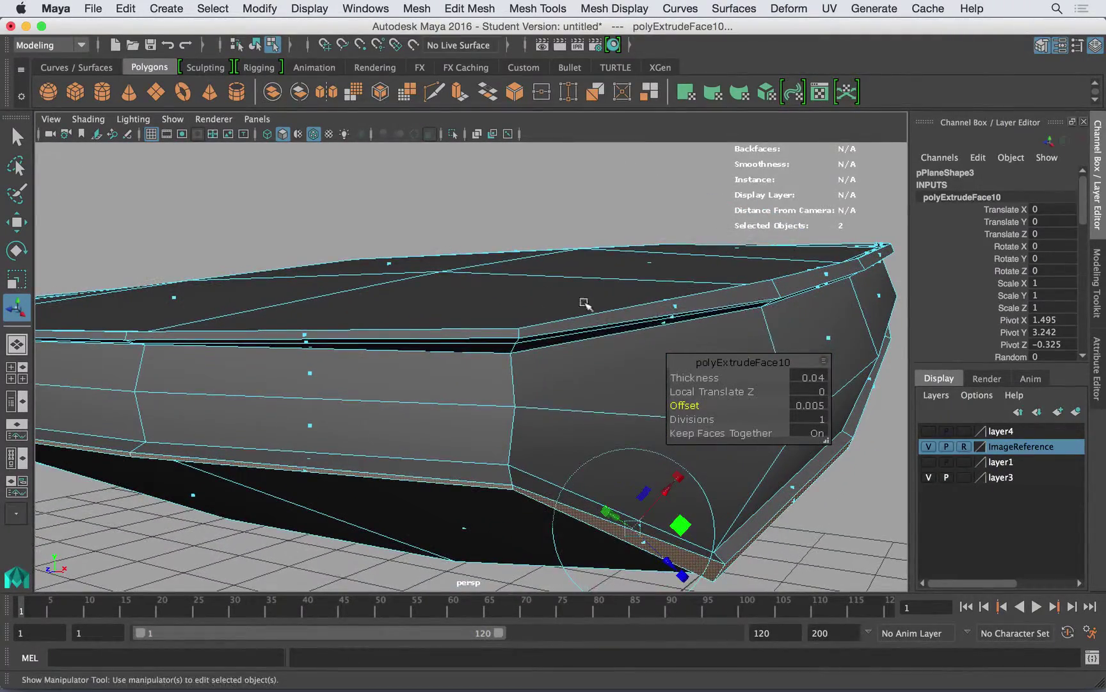
pyautogui.keyDown('alt'); pyautogui.moveTo(576, 358); pyautogui.dragTo(457, 343, button='right'); pyautogui.keyUp('alt')
pyautogui.keyDown('alt'); pyautogui.moveTo(457, 343); pyautogui.dragTo(417, 326); pyautogui.keyUp('alt')
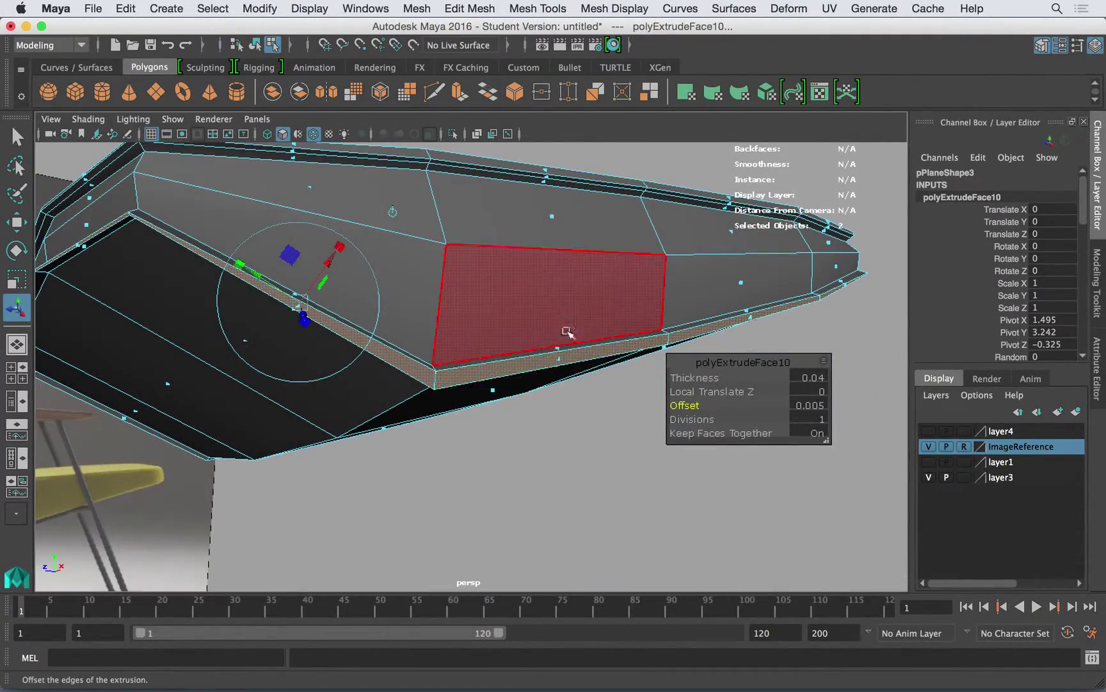
pyautogui.moveTo(550, 311); pyautogui.dragTo(571, 205, button='right')
pyautogui.keyDown('alt'); pyautogui.moveTo(492, 354); pyautogui.dragTo(537, 356); pyautogui.keyUp('alt')
pyautogui.moveTo(511, 354); pyautogui.dragTo(506, 352, button='right')
pyautogui.moveTo(450, 249); pyautogui.dragTo(450, 248, button='right')
pyautogui.moveTo(451, 249)
pyautogui.keyDown('alt'); pyautogui.mouseDown()
pyautogui.moveTo(425, 272)
pyautogui.moveTo(464, 228)
pyautogui.moveTo(371, 254)
pyautogui.moveTo(441, 239)
pyautogui.moveTo(354, 329)
pyautogui.moveTo(413, 302)
pyautogui.moveTo(408, 274)
pyautogui.moveTo(339, 267)
pyautogui.moveTo(425, 297)
pyautogui.moveTo(447, 261)
pyautogui.mouseUp(); pyautogui.keyUp('alt')
pyautogui.click(354, 237)
pyautogui.keyDown('alt'); pyautogui.moveTo(354, 237); pyautogui.dragTo(625, 299); pyautogui.keyUp('alt')
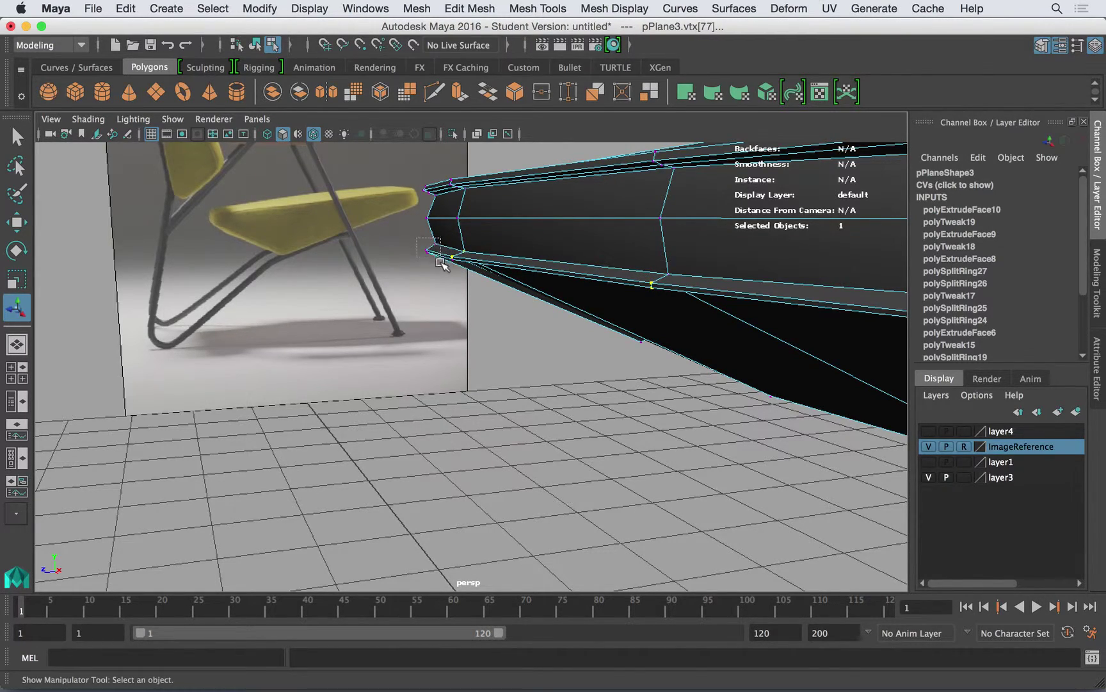
pyautogui.keyDown('alt'); pyautogui.moveTo(464, 271); pyautogui.dragTo(515, 248); pyautogui.keyUp('alt')
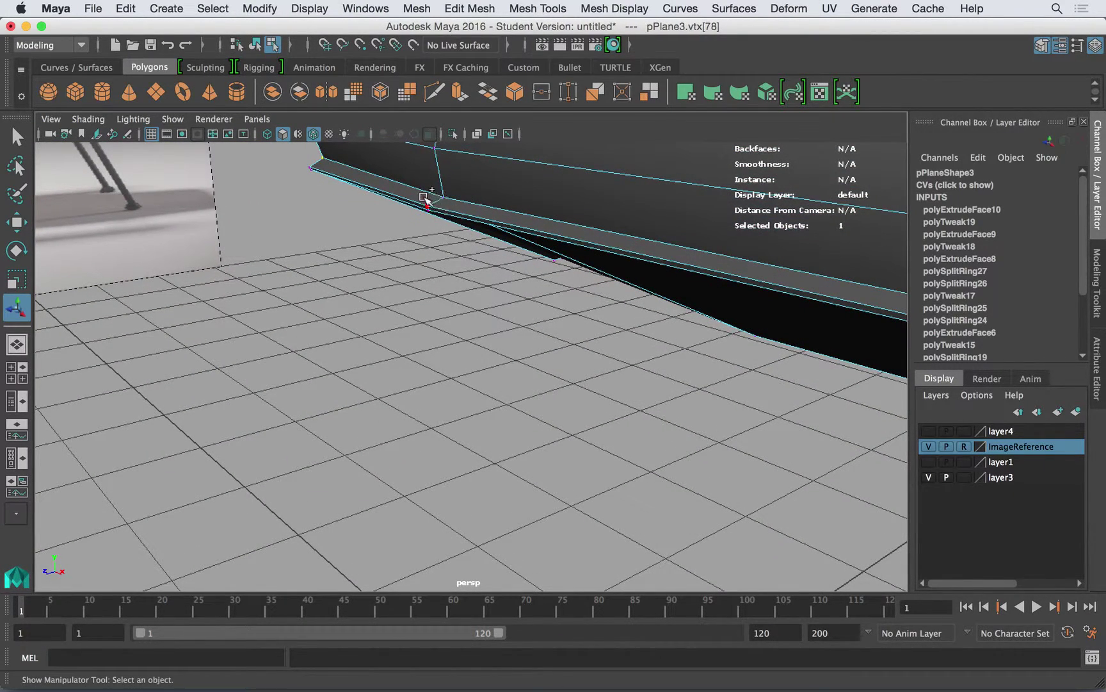
pyautogui.keyDown('alt'); pyautogui.moveTo(459, 208); pyautogui.dragTo(435, 191, button='right'); pyautogui.keyUp('alt')
pyautogui.keyDown('alt'); pyautogui.moveTo(436, 191); pyautogui.dragTo(569, 161); pyautogui.keyUp('alt')
pyautogui.keyDown('alt'); pyautogui.moveTo(357, 234); pyautogui.dragTo(454, 262); pyautogui.keyUp('alt')
pyautogui.click(519, 306)
pyautogui.keyDown('alt'); pyautogui.moveTo(519, 306); pyautogui.dragTo(531, 319); pyautogui.keyUp('alt')
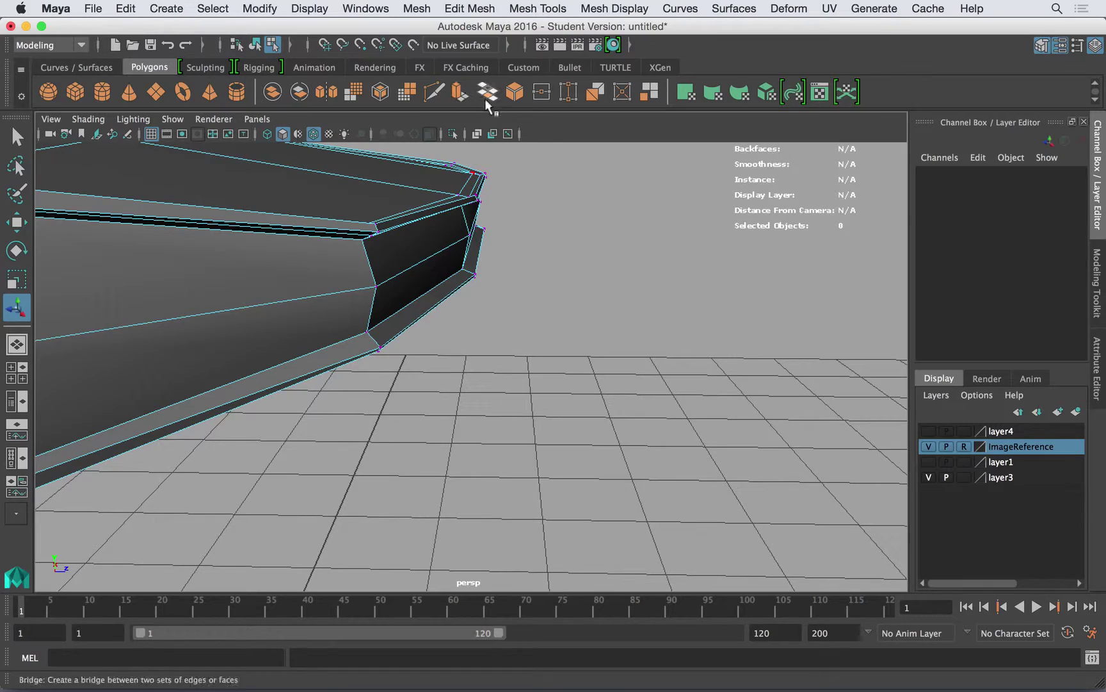
# Step: Turn on X-ray display, select the outer vertices of the lower strip around the cushion's end, and raise them slightly
pyautogui.click(478, 134)
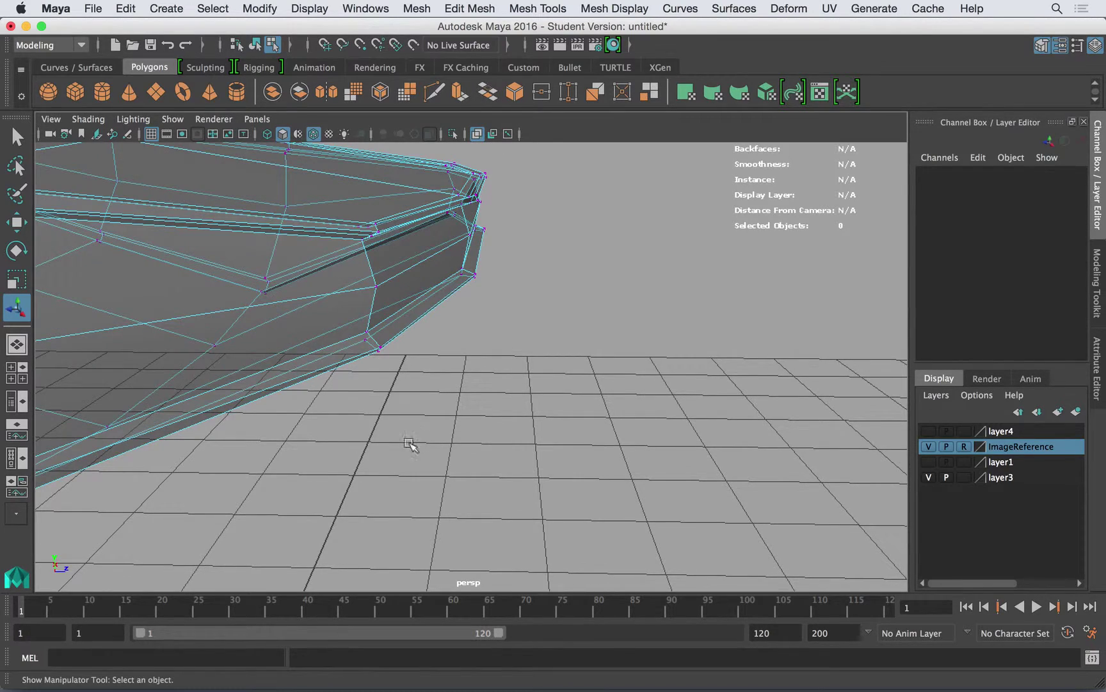
pyautogui.click(380, 346)
pyautogui.keyDown('alt'); pyautogui.moveTo(381, 346); pyautogui.dragTo(461, 265); pyautogui.keyUp('alt')
pyautogui.keyDown('alt'); pyautogui.moveTo(531, 291); pyautogui.dragTo(492, 317); pyautogui.keyUp('alt')
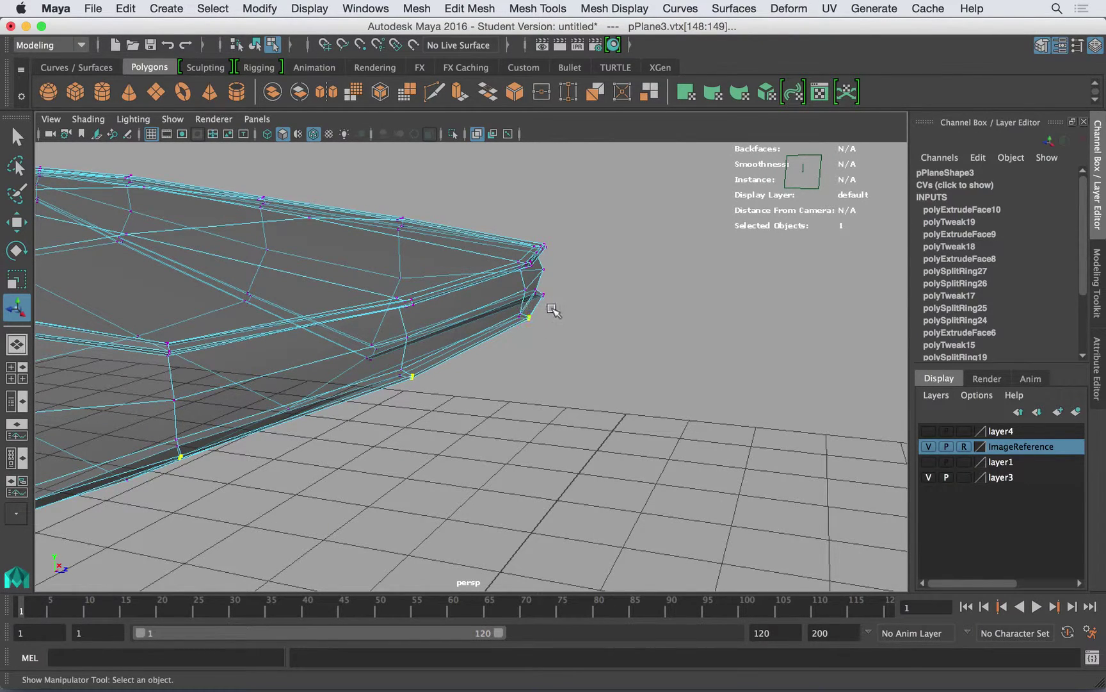
pyautogui.moveTo(540, 282); pyautogui.dragTo(490, 362)
pyautogui.press('w')
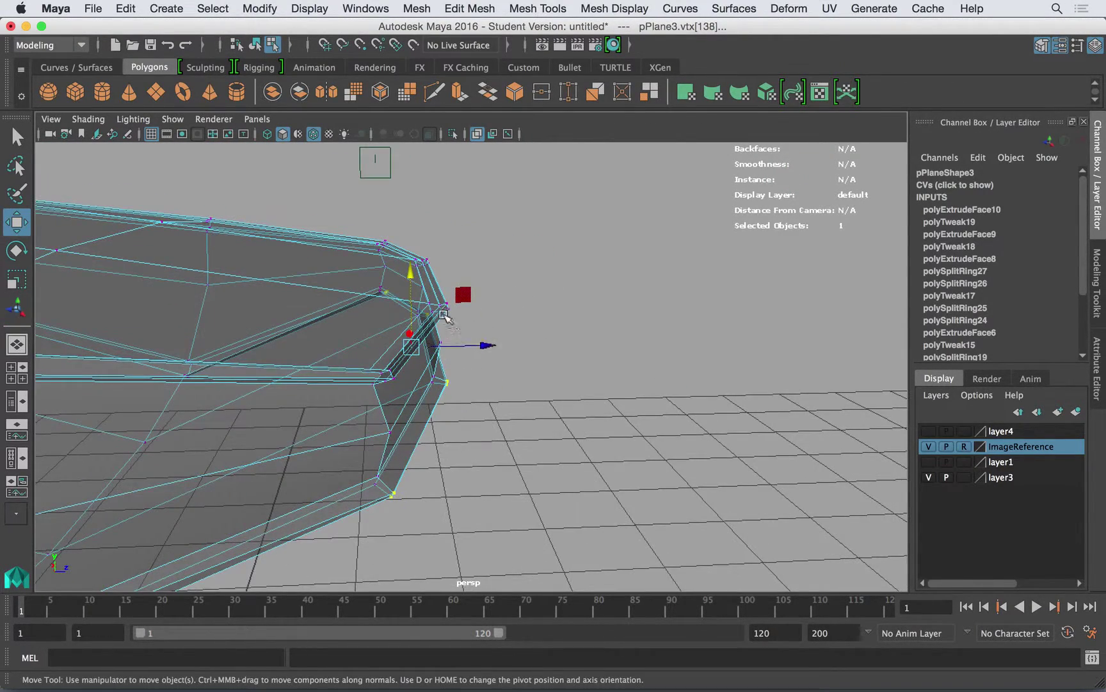
pyautogui.moveTo(415, 274); pyautogui.dragTo(413, 269)
# Step: Add the lower strip's remaining outer vertices along the cushion's long side to the vertex selection
pyautogui.keyDown('alt'); pyautogui.moveTo(474, 336); pyautogui.dragTo(473, 301); pyautogui.keyUp('alt')
pyautogui.moveTo(481, 363); pyautogui.dragTo(467, 283)
pyautogui.keyDown('alt'); pyautogui.moveTo(466, 284); pyautogui.dragTo(786, 325, button='right'); pyautogui.keyUp('alt')
pyautogui.moveTo(759, 246); pyautogui.dragTo(757, 244)
pyautogui.keyDown('alt'); pyautogui.moveTo(757, 245); pyautogui.dragTo(631, 308); pyautogui.keyUp('alt')
pyautogui.keyDown('shift'); pyautogui.moveTo(604, 250); pyautogui.dragTo(602, 249); pyautogui.keyUp('shift')
pyautogui.keyDown('alt'); pyautogui.moveTo(657, 257); pyautogui.dragTo(562, 333, button='middle'); pyautogui.keyUp('alt')
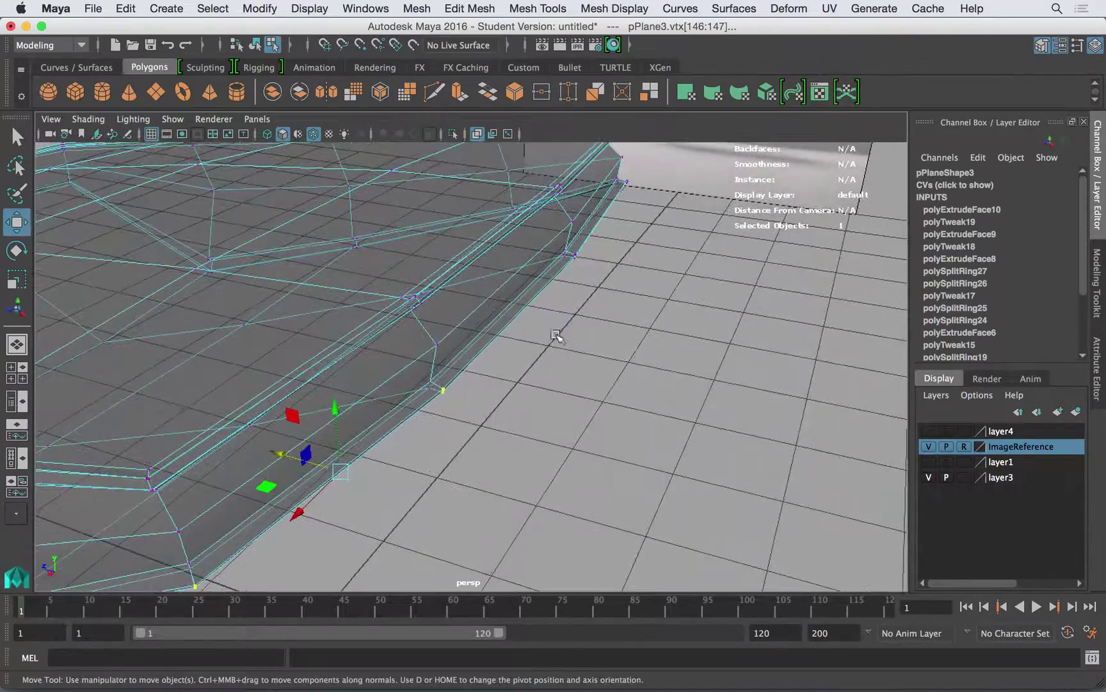
pyautogui.keyDown('shift'); pyautogui.moveTo(607, 294); pyautogui.dragTo(572, 245); pyautogui.keyUp('shift')
pyautogui.keyDown('alt'); pyautogui.moveTo(572, 245); pyautogui.dragTo(636, 272); pyautogui.keyUp('alt')
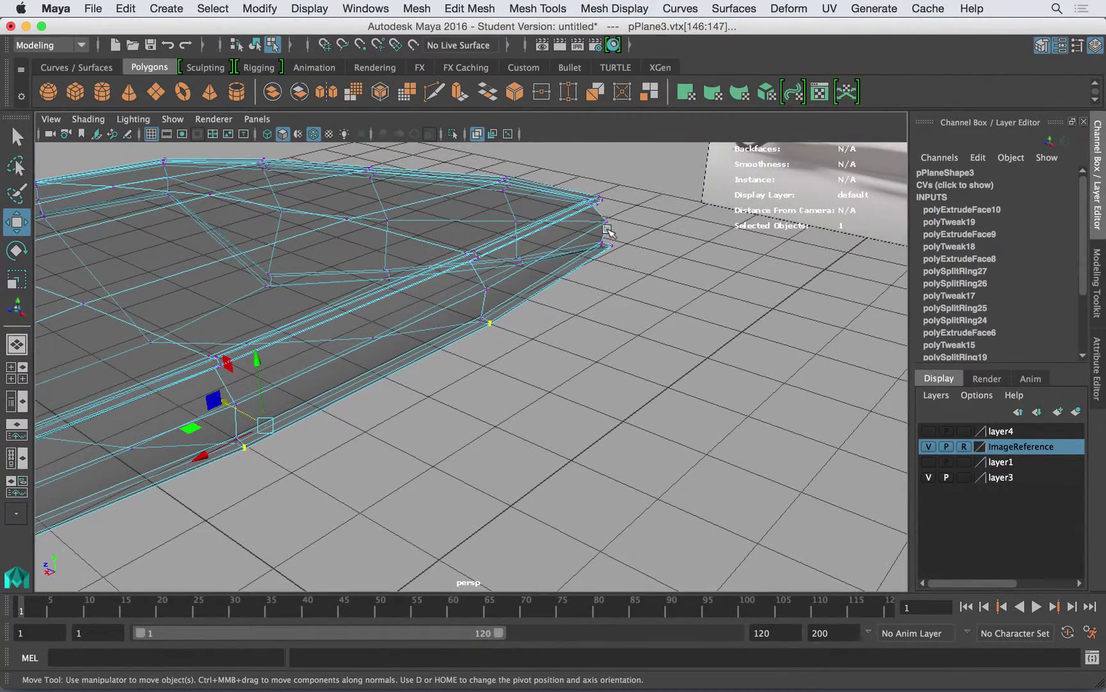
# Step: Return to object selection, turn off X-ray display, and examine the lower strip around the cushion's side and corner
pyautogui.keyDown('alt'); pyautogui.moveTo(379, 296); pyautogui.dragTo(382, 266); pyautogui.keyUp('alt')
pyautogui.keyDown('alt'); pyautogui.moveTo(383, 266); pyautogui.dragTo(516, 277, button='middle'); pyautogui.keyUp('alt')
pyautogui.moveTo(511, 247); pyautogui.dragTo(582, 218, button='right')
pyautogui.keyDown('alt'); pyautogui.moveTo(556, 245); pyautogui.dragTo(595, 238); pyautogui.keyUp('alt')
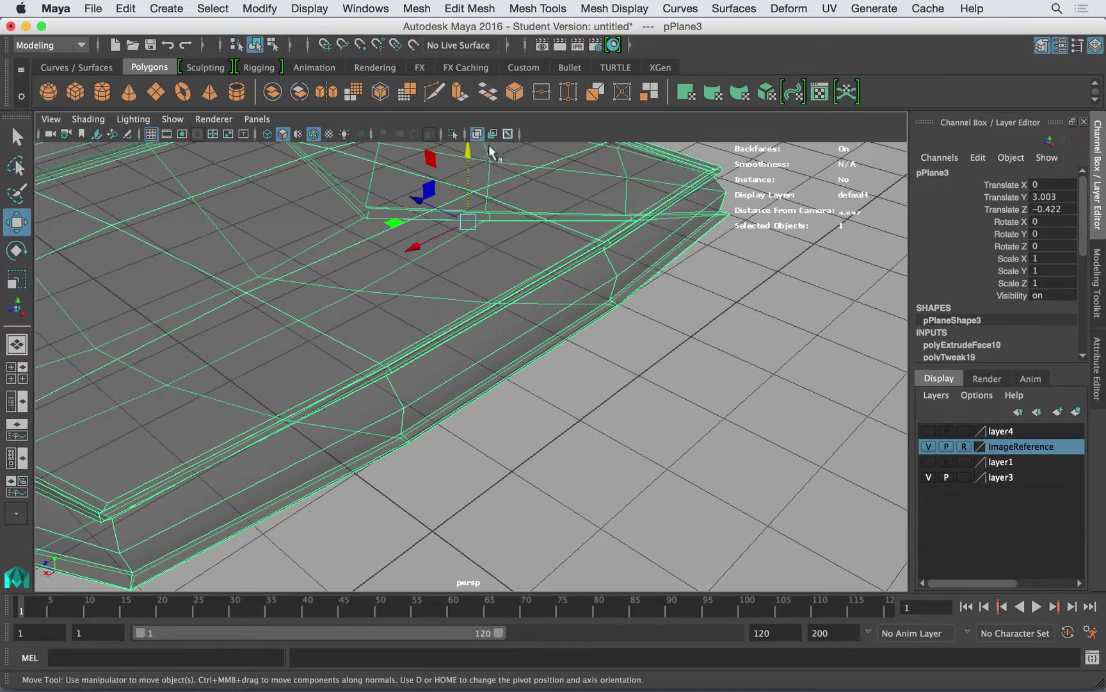
pyautogui.keyDown('alt'); pyautogui.moveTo(506, 135); pyautogui.dragTo(384, 256); pyautogui.keyUp('alt')
pyautogui.keyDown('alt'); pyautogui.moveTo(448, 295); pyautogui.dragTo(581, 331, button='right'); pyautogui.keyUp('alt')
pyautogui.keyDown('alt'); pyautogui.moveTo(580, 331); pyautogui.dragTo(444, 325); pyautogui.keyUp('alt')
pyautogui.scroll(2, 471, 256)
pyautogui.keyDown('alt'); pyautogui.moveTo(355, 459); pyautogui.dragTo(420, 297); pyautogui.keyUp('alt')
pyautogui.keyDown('alt'); pyautogui.moveTo(346, 356); pyautogui.dragTo(445, 336, button='middle'); pyautogui.keyUp('alt')
pyautogui.keyDown('alt'); pyautogui.moveTo(445, 337); pyautogui.dragTo(452, 385); pyautogui.keyUp('alt')
pyautogui.keyDown('alt'); pyautogui.moveTo(452, 384); pyautogui.dragTo(502, 257, button='middle'); pyautogui.keyUp('alt')
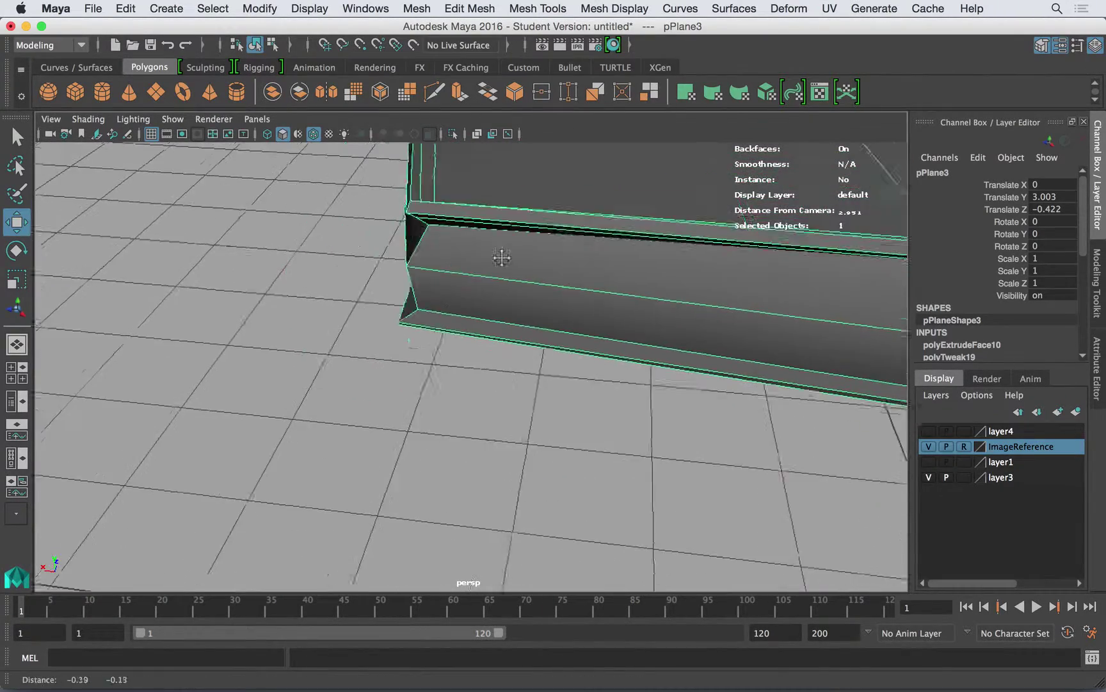
pyautogui.keyDown('alt'); pyautogui.moveTo(502, 257); pyautogui.dragTo(420, 289); pyautogui.keyUp('alt')
pyautogui.keyDown('alt'); pyautogui.moveTo(420, 289); pyautogui.dragTo(409, 346, button='right'); pyautogui.keyUp('alt')
# Step: Select the lower strip's outer corner vertices and nudge them slightly to refine the strip's corner
pyautogui.moveTo(376, 248); pyautogui.dragTo(318, 322, button='right')
pyautogui.moveTo(318, 322); pyautogui.dragTo(393, 383)
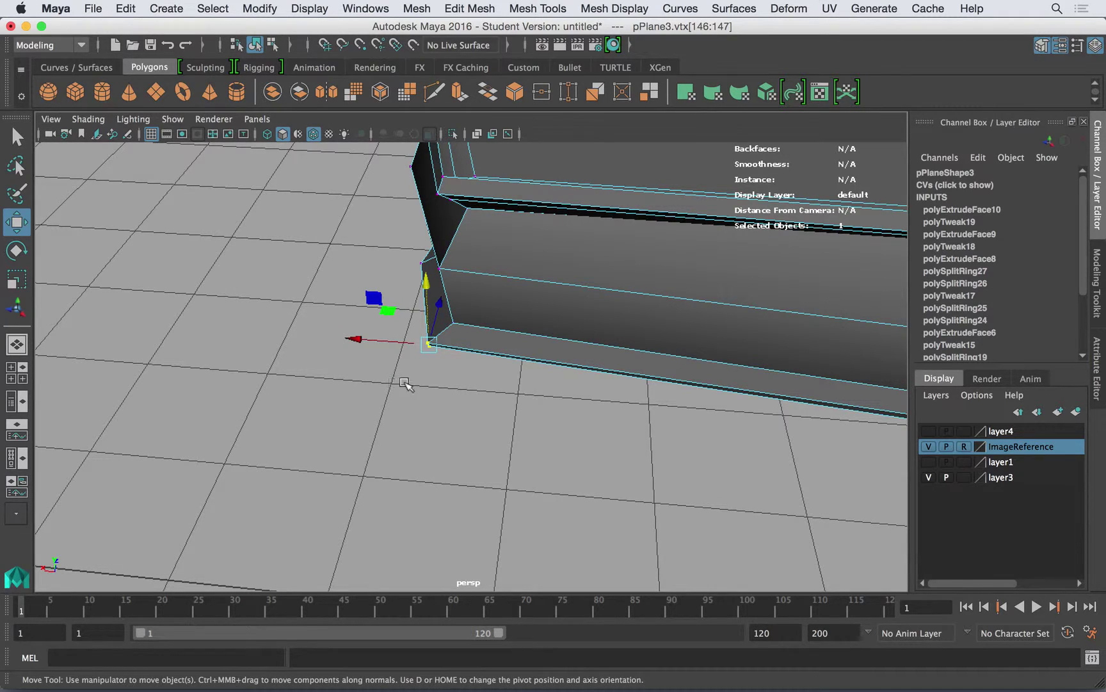
pyautogui.moveTo(430, 348); pyautogui.dragTo(439, 345)
pyautogui.keyDown('alt'); pyautogui.moveTo(820, 378); pyautogui.dragTo(444, 337, button='middle'); pyautogui.keyUp('alt')
pyautogui.keyDown('alt'); pyautogui.moveTo(697, 336); pyautogui.dragTo(527, 327, button='middle'); pyautogui.keyUp('alt')
pyautogui.keyDown('alt'); pyautogui.moveTo(351, 334); pyautogui.dragTo(341, 255); pyautogui.keyUp('alt')
pyautogui.keyDown('alt'); pyautogui.moveTo(340, 254); pyautogui.dragTo(455, 213, button='right'); pyautogui.keyUp('alt')
pyautogui.keyDown('alt'); pyautogui.moveTo(458, 215); pyautogui.dragTo(486, 222); pyautogui.keyUp('alt')
pyautogui.moveTo(476, 157)
pyautogui.mouseDown()
pyautogui.moveTo(494, 179)
pyautogui.moveTo(473, 166)
pyautogui.mouseUp()
pyautogui.keyDown('alt'); pyautogui.moveTo(487, 235); pyautogui.dragTo(460, 228); pyautogui.keyUp('alt')
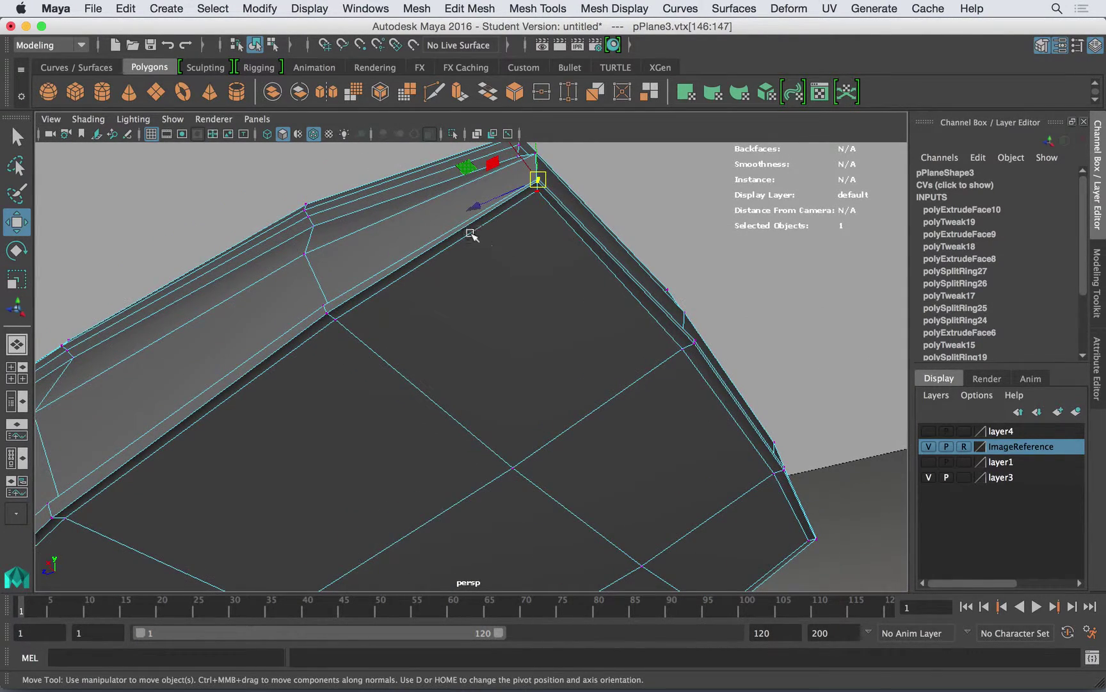
# Step: Switch to face selection and select the loop of narrow faces around the seat's lower perimeter
pyautogui.moveTo(454, 226); pyautogui.dragTo(465, 160, button='right')
pyautogui.moveTo(465, 253); pyautogui.dragTo(453, 269, button='right')
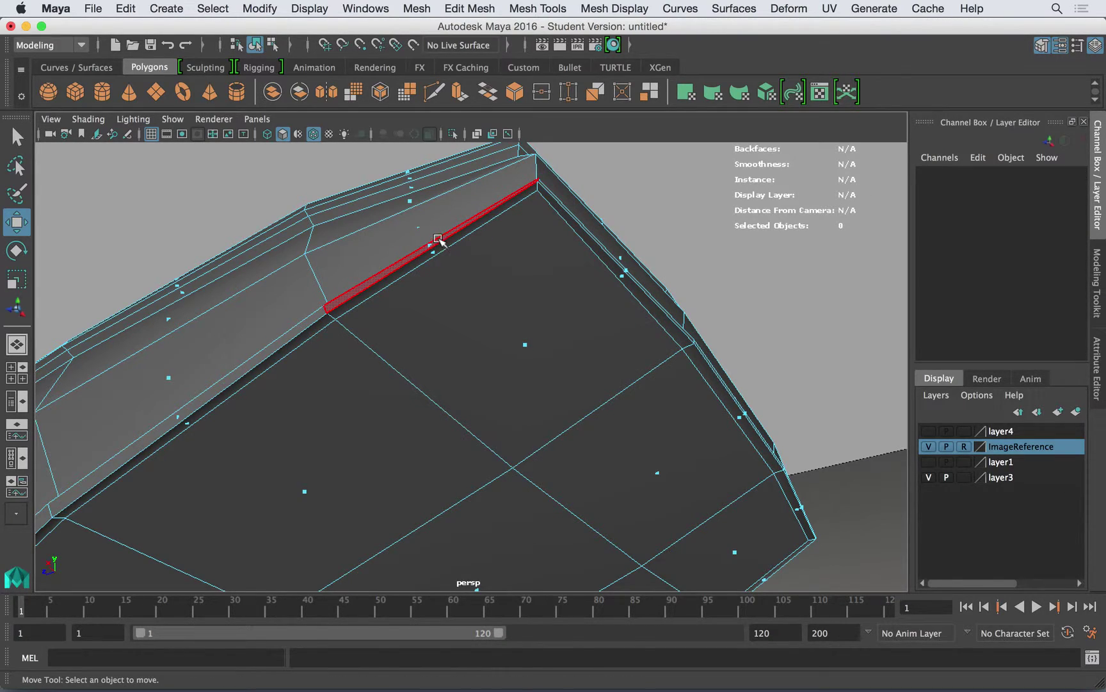
pyautogui.click(309, 313)
pyautogui.keyDown('shift'); pyautogui.doubleClick(308, 323); pyautogui.keyUp('shift')
pyautogui.keyDown('alt'); pyautogui.moveTo(487, 269); pyautogui.dragTo(467, 204); pyautogui.keyUp('alt')
pyautogui.keyDown('alt'); pyautogui.moveTo(467, 205); pyautogui.dragTo(659, 214, button='middle'); pyautogui.keyUp('alt')
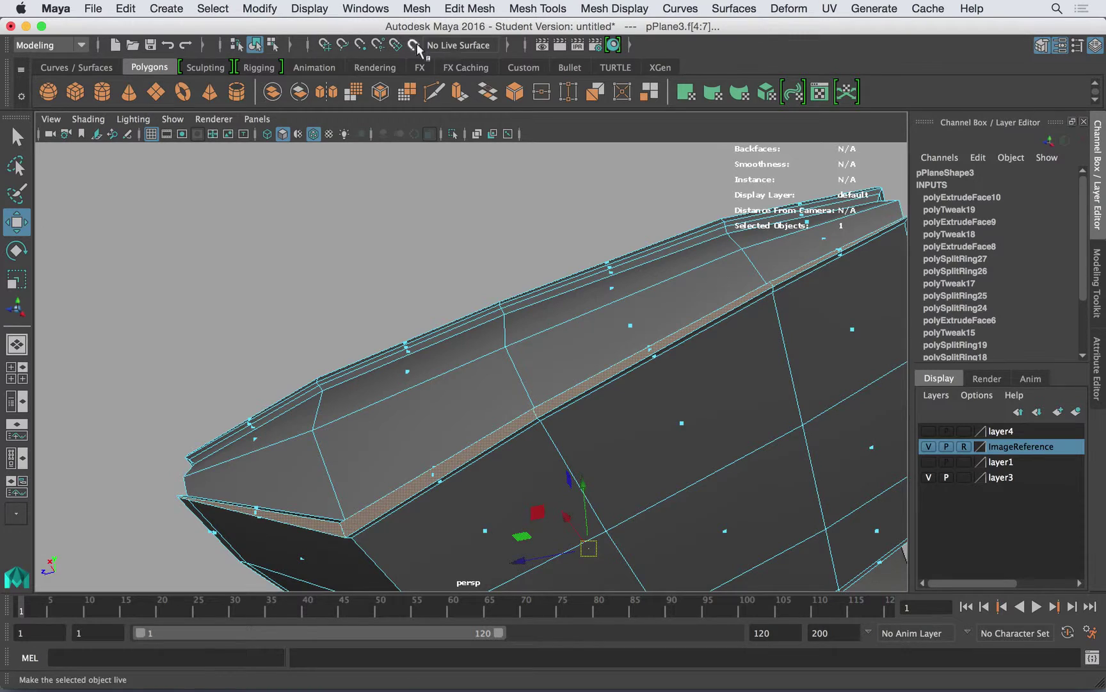
# Step: Extrude the selected lower perimeter faces with a thickness of 0.01
pyautogui.click(470, 8)
pyautogui.click(487, 133)
pyautogui.keyDown('alt'); pyautogui.moveTo(622, 316); pyautogui.dragTo(734, 352, button='right'); pyautogui.keyUp('alt')
pyautogui.click(817, 375)
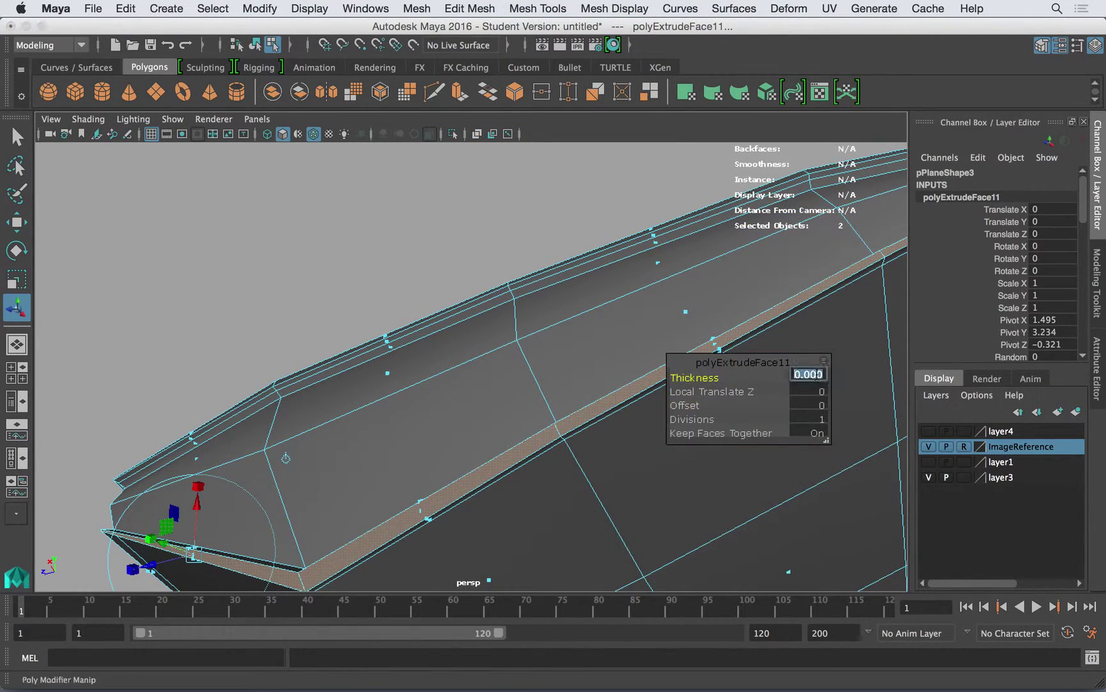
pyautogui.write('0.01')
pyautogui.press('Return')
# Step: Return to object selection and examine the cushion's strips with and without smooth preview
pyautogui.keyDown('alt'); pyautogui.moveTo(610, 336); pyautogui.dragTo(519, 371); pyautogui.keyUp('alt')
pyautogui.moveTo(586, 450); pyautogui.dragTo(614, 229, button='right')
pyautogui.click(622, 435)
pyautogui.click(600, 308)
pyautogui.keyDown('alt'); pyautogui.moveTo(583, 420); pyautogui.dragTo(524, 303); pyautogui.keyUp('alt')
pyautogui.click(439, 499)
pyautogui.press('1')
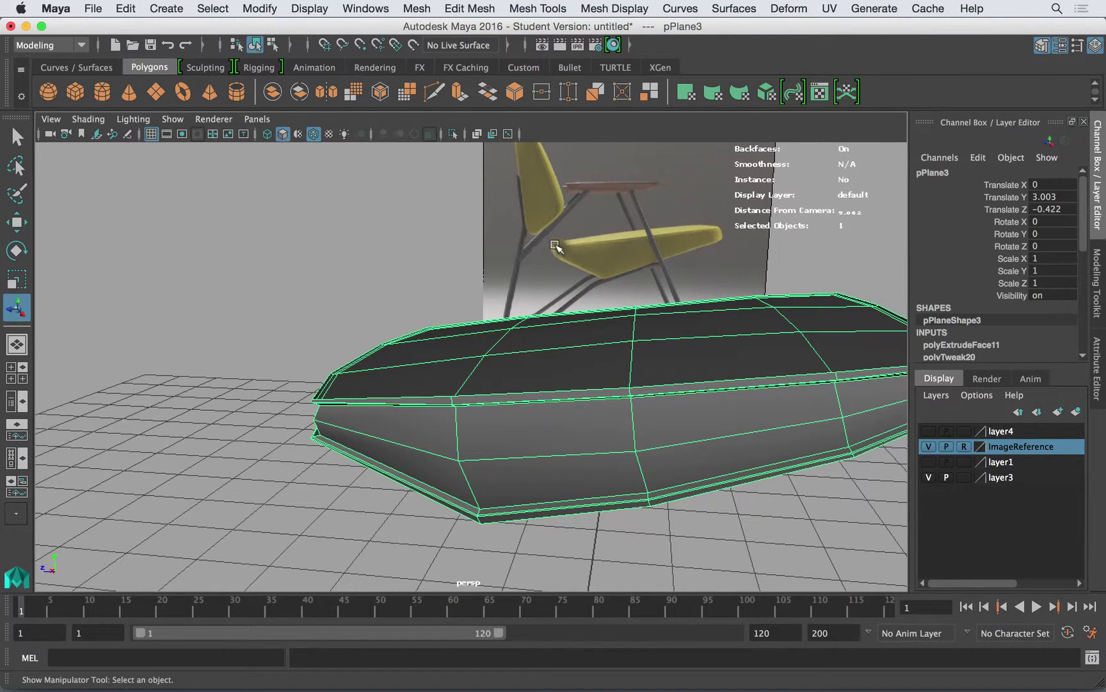
pyautogui.keyDown('alt'); pyautogui.moveTo(439, 387); pyautogui.dragTo(430, 390); pyautogui.keyUp('alt')
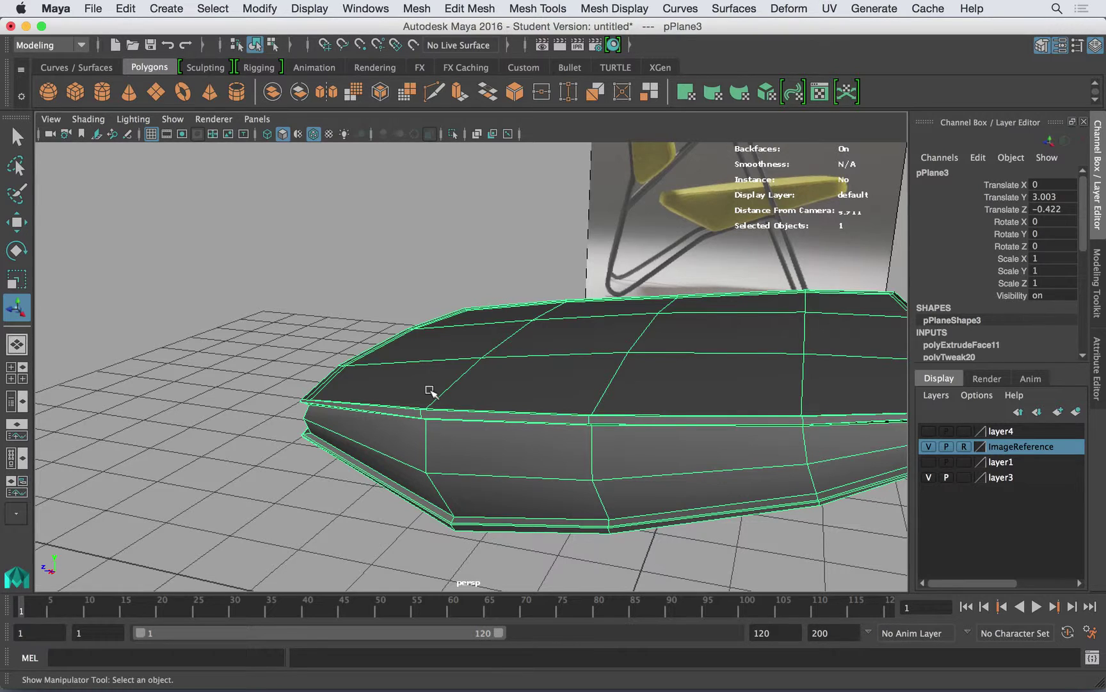
pyautogui.press('3')
pyautogui.press('1')
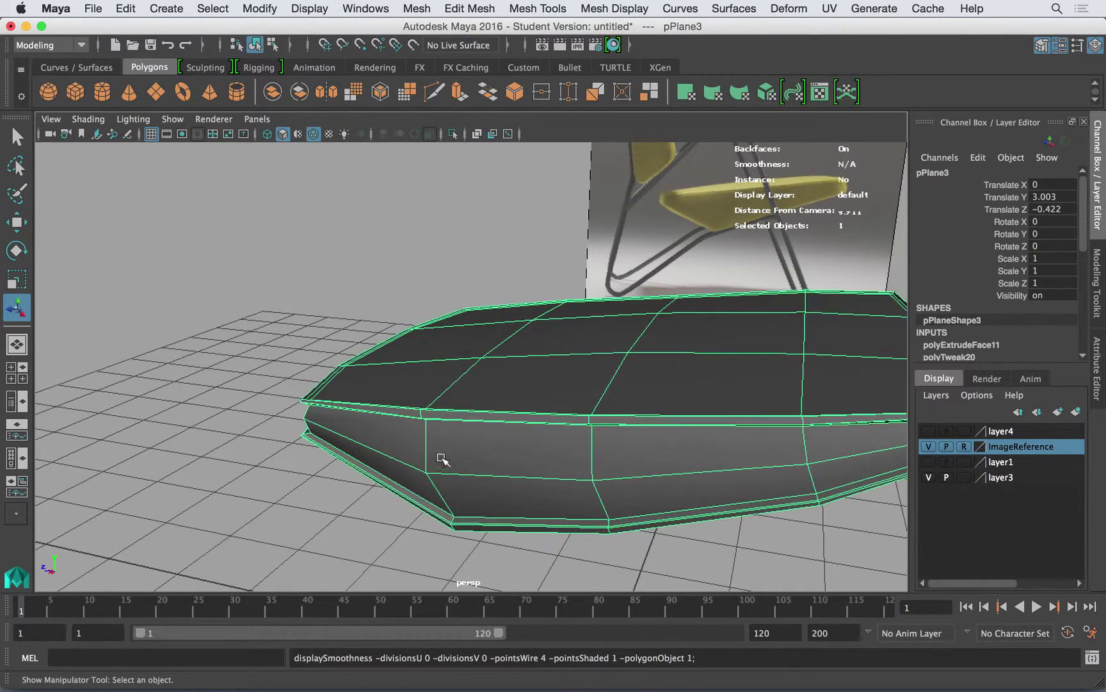
# Step: Insert an edge loop on each side of the existing loop at the cushion's bend, checking the smooth preview
pyautogui.click(538, 9)
pyautogui.click(551, 116)
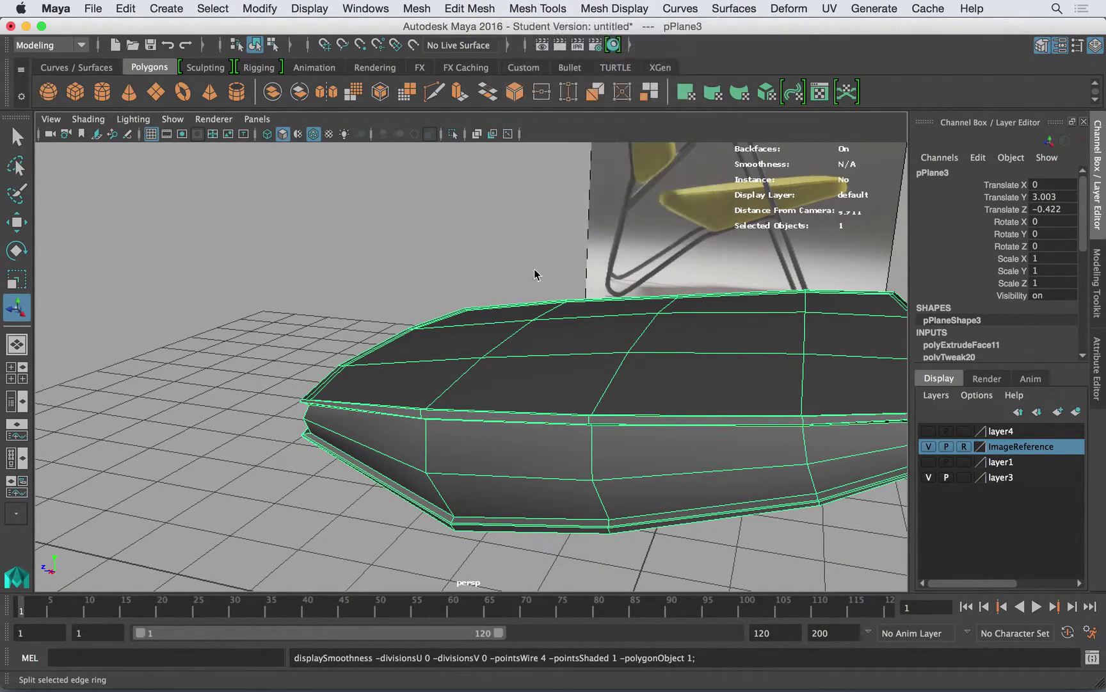
pyautogui.keyDown('alt'); pyautogui.moveTo(526, 365); pyautogui.dragTo(419, 460); pyautogui.keyUp('alt')
pyautogui.keyDown('alt'); pyautogui.moveTo(512, 410); pyautogui.dragTo(576, 388, button='right'); pyautogui.keyUp('alt')
pyautogui.keyDown('alt'); pyautogui.moveTo(512, 428); pyautogui.dragTo(602, 374, button='middle'); pyautogui.keyUp('alt')
pyautogui.keyDown('alt'); pyautogui.moveTo(602, 374); pyautogui.dragTo(573, 372); pyautogui.keyUp('alt')
pyautogui.moveTo(541, 488); pyautogui.dragTo(542, 491)
pyautogui.press('3')
pyautogui.keyDown('alt'); pyautogui.moveTo(565, 423); pyautogui.dragTo(629, 455); pyautogui.keyUp('alt')
pyautogui.press('1')
pyautogui.click(583, 393)
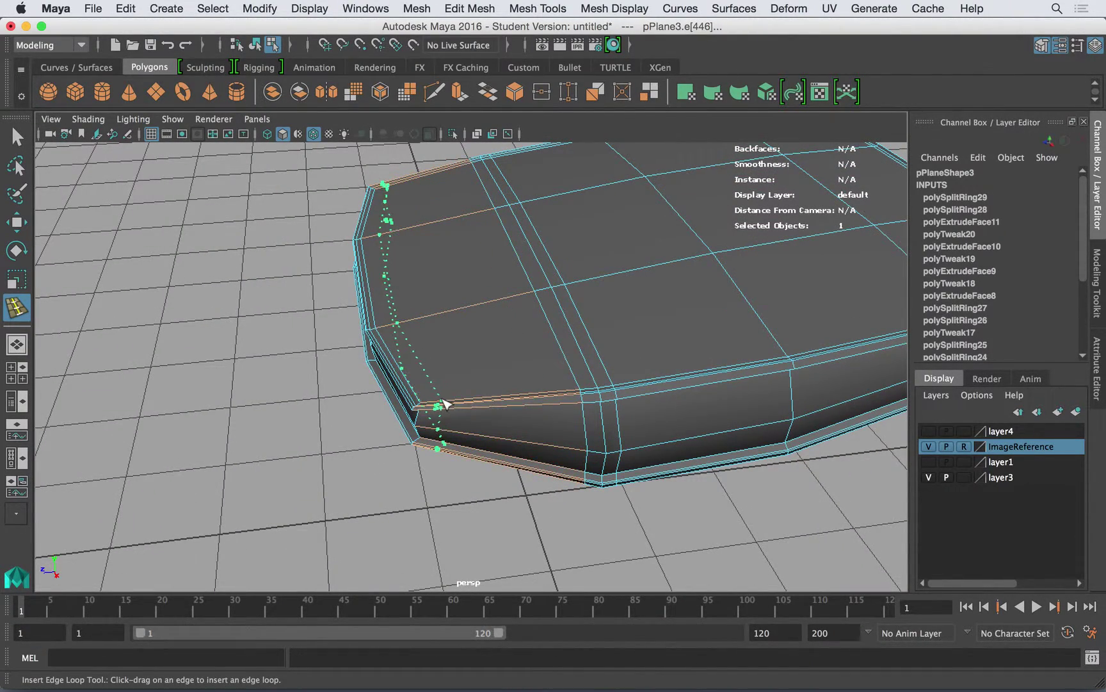
# Step: Insert an edge loop near each end of the cushion and turn on smooth preview
pyautogui.moveTo(444, 400); pyautogui.dragTo(441, 401)
pyautogui.scroll(-5, 639, 354)
pyautogui.keyDown('alt'); pyautogui.moveTo(796, 346); pyautogui.dragTo(612, 350, button='middle'); pyautogui.keyUp('alt')
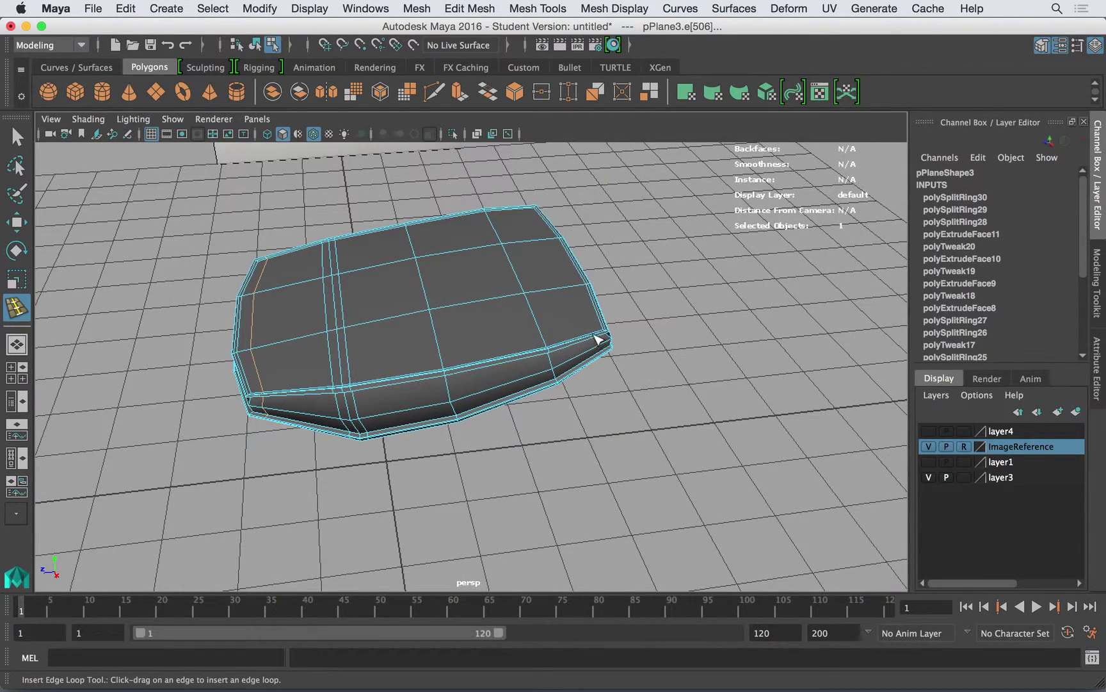
pyautogui.click(598, 340)
pyautogui.press('3')
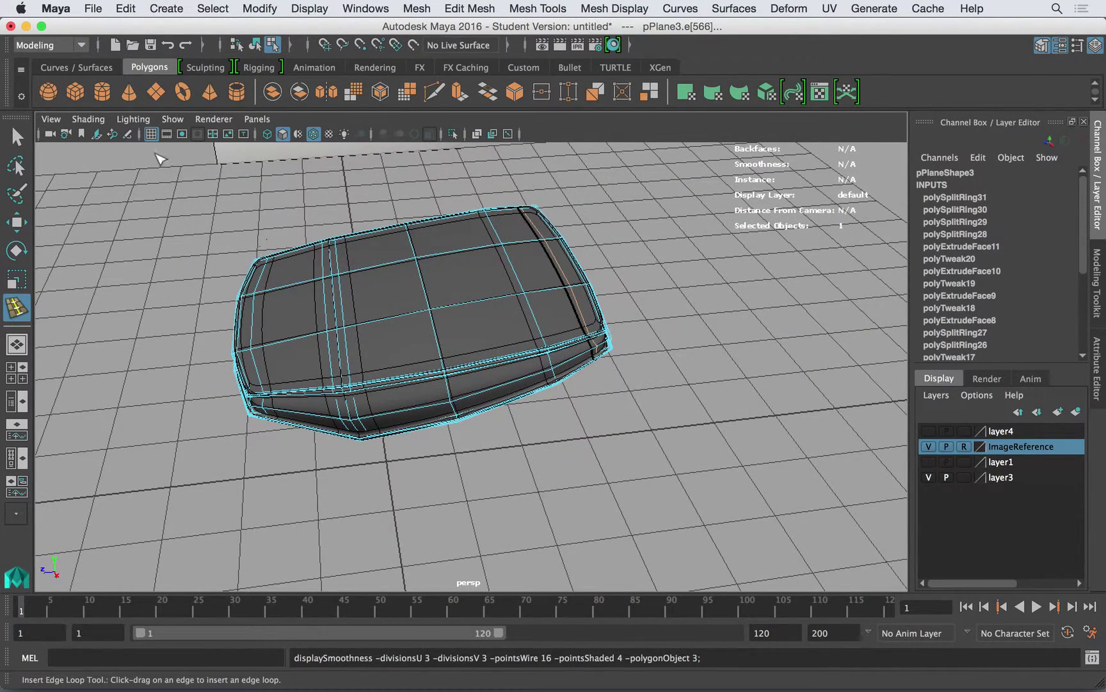
pyautogui.press('q')
# Step: Turn off wireframe on shaded and examine the smoothed cushion from above, below and the sides
pyautogui.keyDown('alt'); pyautogui.moveTo(334, 276); pyautogui.dragTo(295, 246); pyautogui.keyUp('alt')
pyautogui.moveTo(406, 249); pyautogui.dragTo(461, 226, button='right')
pyautogui.keyDown('alt'); pyautogui.moveTo(445, 329); pyautogui.dragTo(445, 358); pyautogui.keyUp('alt')
pyautogui.click(445, 346)
pyautogui.keyDown('alt'); pyautogui.moveTo(386, 353); pyautogui.dragTo(431, 320); pyautogui.keyUp('alt')
pyautogui.click(380, 298)
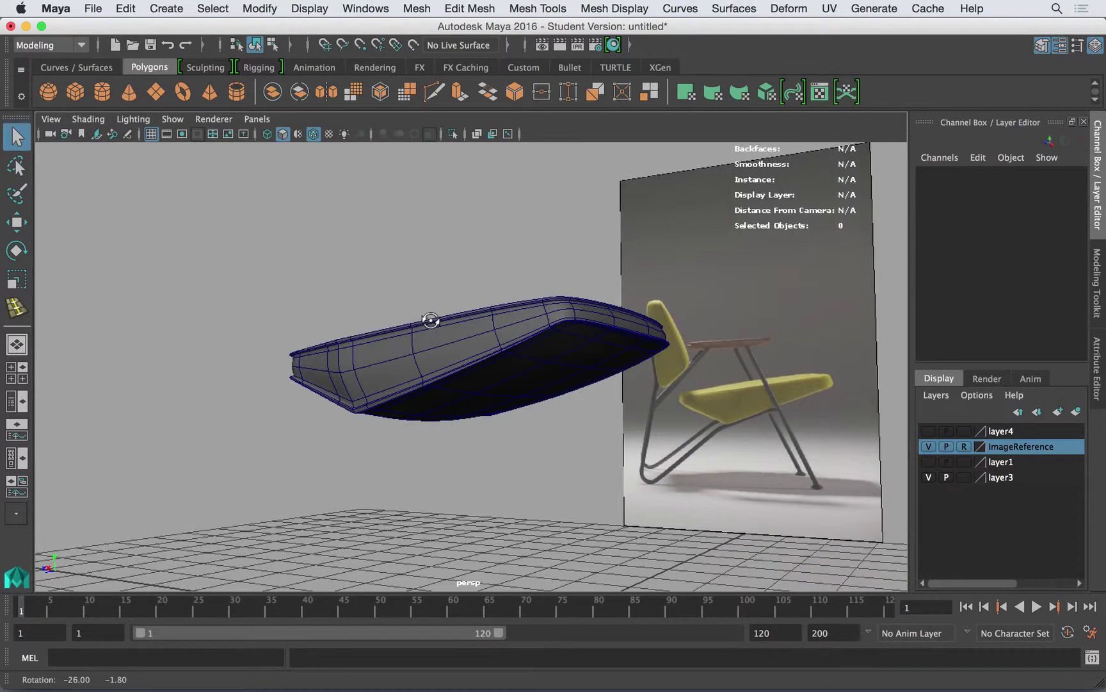
pyautogui.click(313, 134)
pyautogui.moveTo(388, 361)
pyautogui.keyDown('alt'); pyautogui.mouseDown()
pyautogui.moveTo(366, 355)
pyautogui.moveTo(375, 362)
pyautogui.mouseUp(); pyautogui.keyUp('alt')
pyautogui.keyDown('alt'); pyautogui.moveTo(391, 365); pyautogui.dragTo(464, 402, button='middle'); pyautogui.keyUp('alt')
pyautogui.keyDown('alt'); pyautogui.moveTo(464, 401); pyautogui.dragTo(355, 403); pyautogui.keyUp('alt')
pyautogui.keyDown('alt'); pyautogui.moveTo(355, 402); pyautogui.dragTo(430, 426, button='right'); pyautogui.keyUp('alt')
pyautogui.keyDown('alt'); pyautogui.moveTo(430, 426); pyautogui.dragTo(432, 461); pyautogui.keyUp('alt')
pyautogui.click(376, 444)
pyautogui.click(461, 341)
pyautogui.keyDown('alt'); pyautogui.moveTo(461, 340); pyautogui.dragTo(349, 450); pyautogui.keyUp('alt')
pyautogui.click(369, 420)
# Step: Turn off smooth preview and spread the two mid-height side vertices beside the bend away from its central loop
pyautogui.press('1')
pyautogui.moveTo(349, 248); pyautogui.dragTo(344, 288, button='right')
pyautogui.moveTo(291, 248); pyautogui.dragTo(292, 249, button='right')
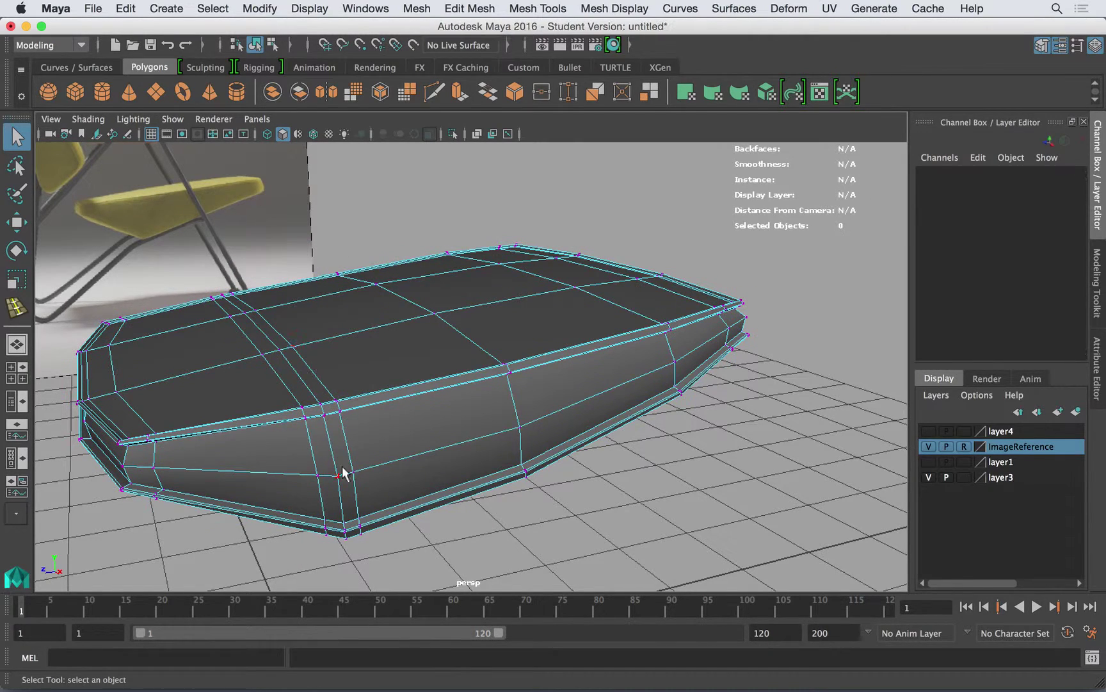
pyautogui.click(355, 474)
pyautogui.press('w')
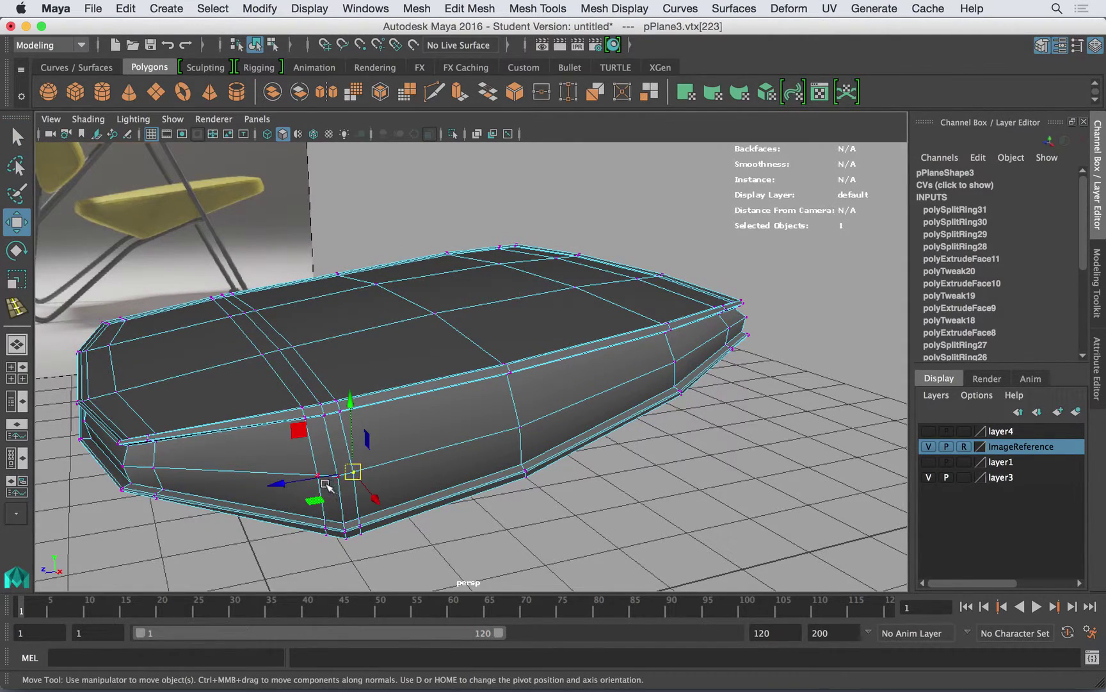
pyautogui.moveTo(324, 481); pyautogui.dragTo(322, 478)
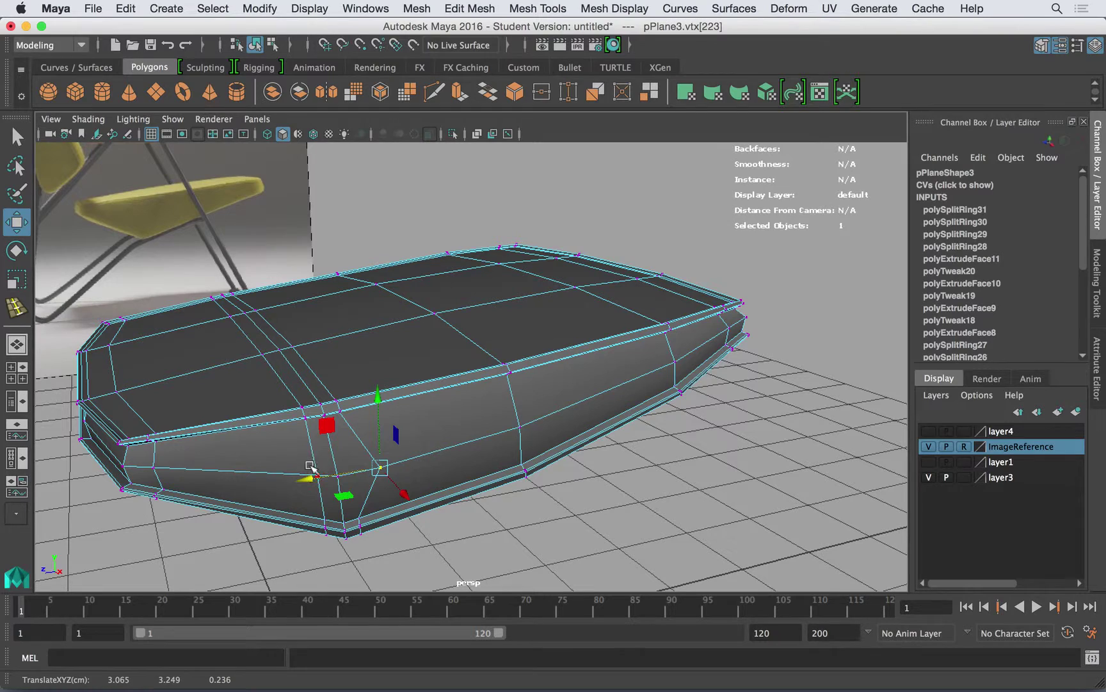
pyautogui.press('q')
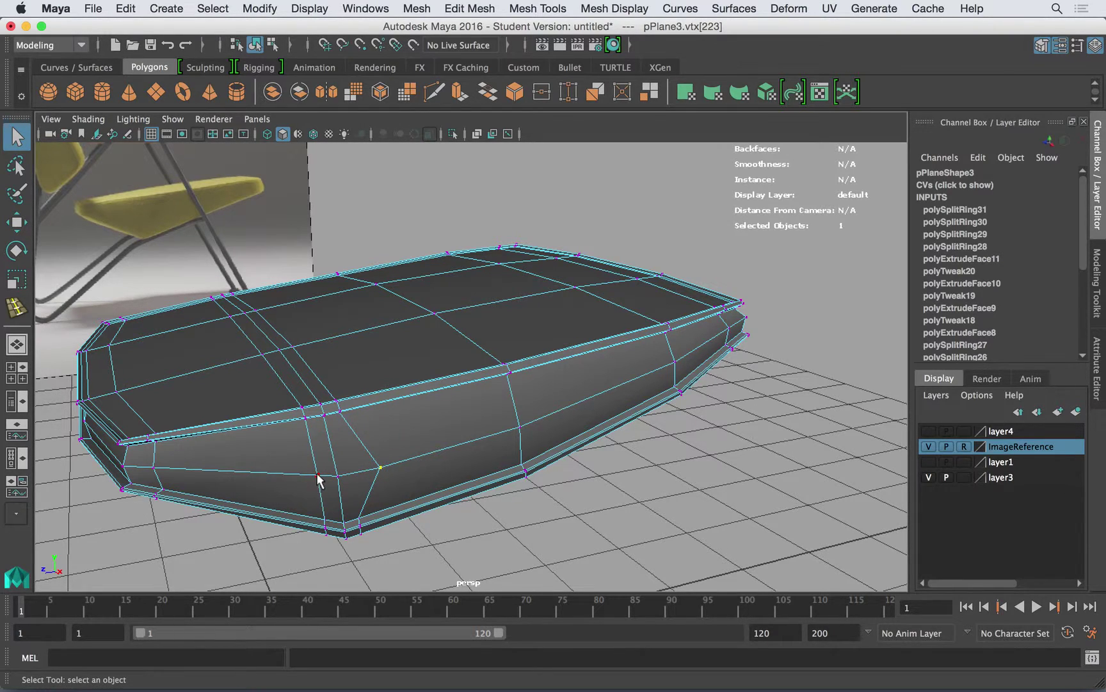
pyautogui.click(318, 475)
pyautogui.press('w')
pyautogui.moveTo(322, 481); pyautogui.dragTo(368, 423)
# Step: Move the central mid-height vertex at the bend slightly inward along X and check the smoothed side
pyautogui.click(338, 477)
pyautogui.click(381, 467)
pyautogui.press('3')
pyautogui.click(521, 530)
pyautogui.moveTo(522, 530)
pyautogui.keyDown('alt'); pyautogui.mouseDown()
pyautogui.moveTo(495, 501)
pyautogui.moveTo(516, 520)
pyautogui.mouseUp(); pyautogui.keyUp('alt')
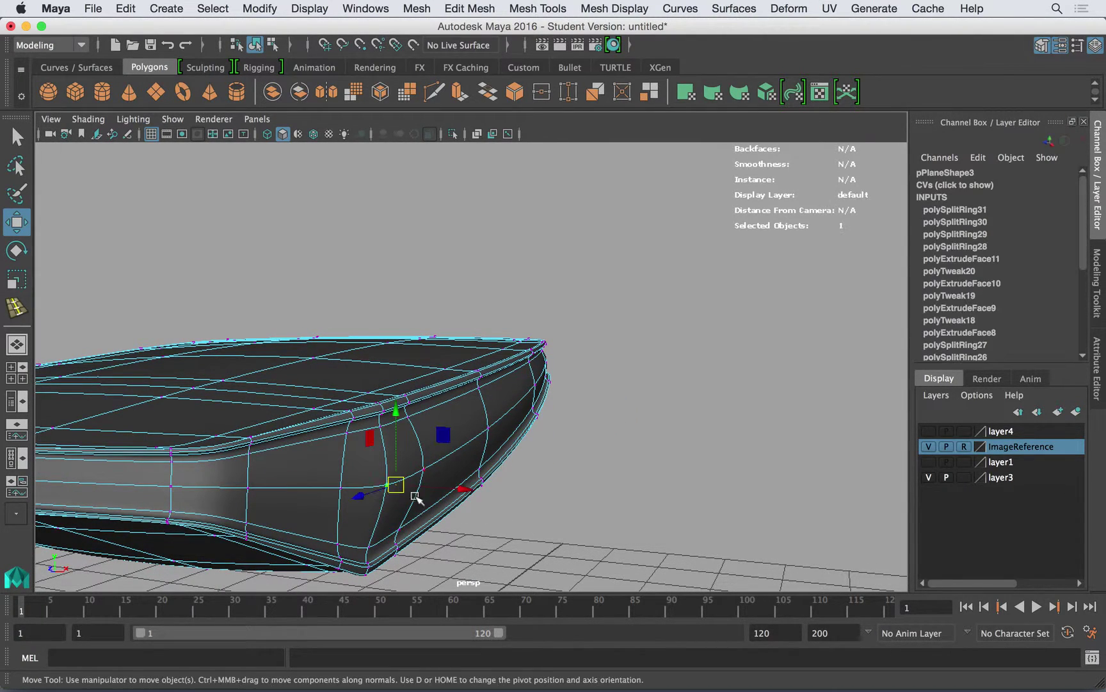
pyautogui.moveTo(454, 491); pyautogui.dragTo(429, 490)
pyautogui.press('3')
pyautogui.click(510, 505)
pyautogui.keyDown('alt'); pyautogui.moveTo(506, 508); pyautogui.dragTo(424, 430); pyautogui.keyUp('alt')
pyautogui.moveTo(425, 430); pyautogui.dragTo(473, 222, button='right')
pyautogui.keyDown('alt'); pyautogui.moveTo(383, 346); pyautogui.dragTo(304, 433); pyautogui.keyUp('alt')
pyautogui.click(380, 420)
# Step: Select the upper strip's vertices at the bend, spread the outer loops apart, and check the result in smooth preview
pyautogui.moveTo(301, 248); pyautogui.dragTo(260, 284, button='right')
pyautogui.keyDown('alt'); pyautogui.moveTo(259, 284); pyautogui.dragTo(328, 371); pyautogui.keyUp('alt')
pyautogui.keyDown('shift'); pyautogui.moveTo(356, 423); pyautogui.dragTo(356, 422); pyautogui.keyUp('shift')
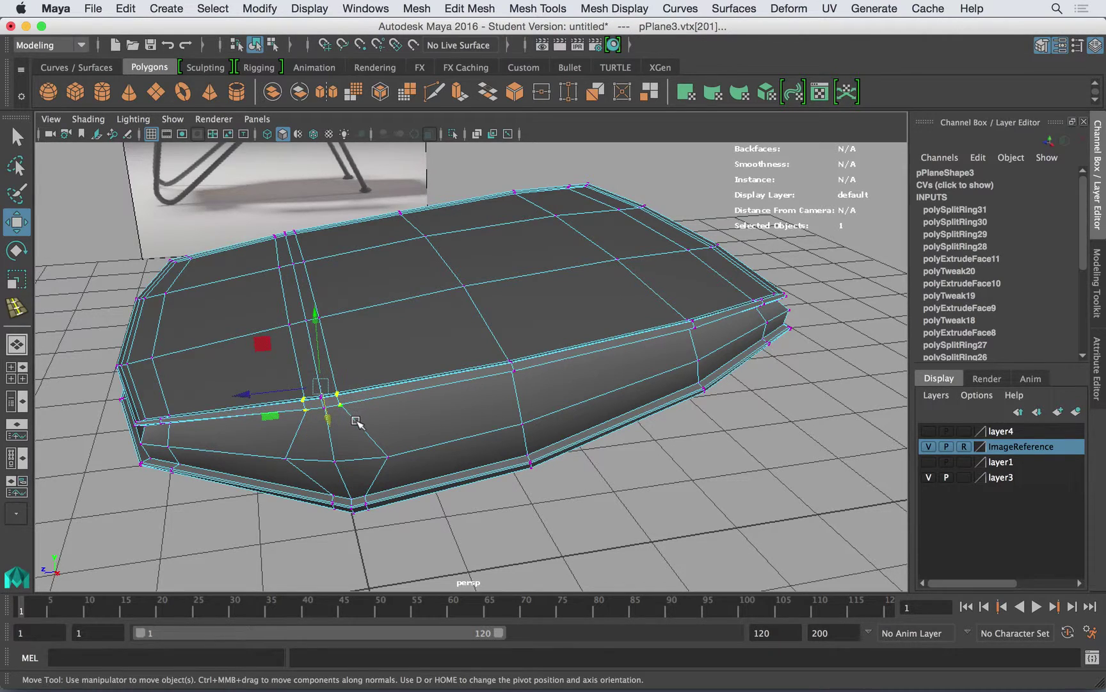
pyautogui.press('r')
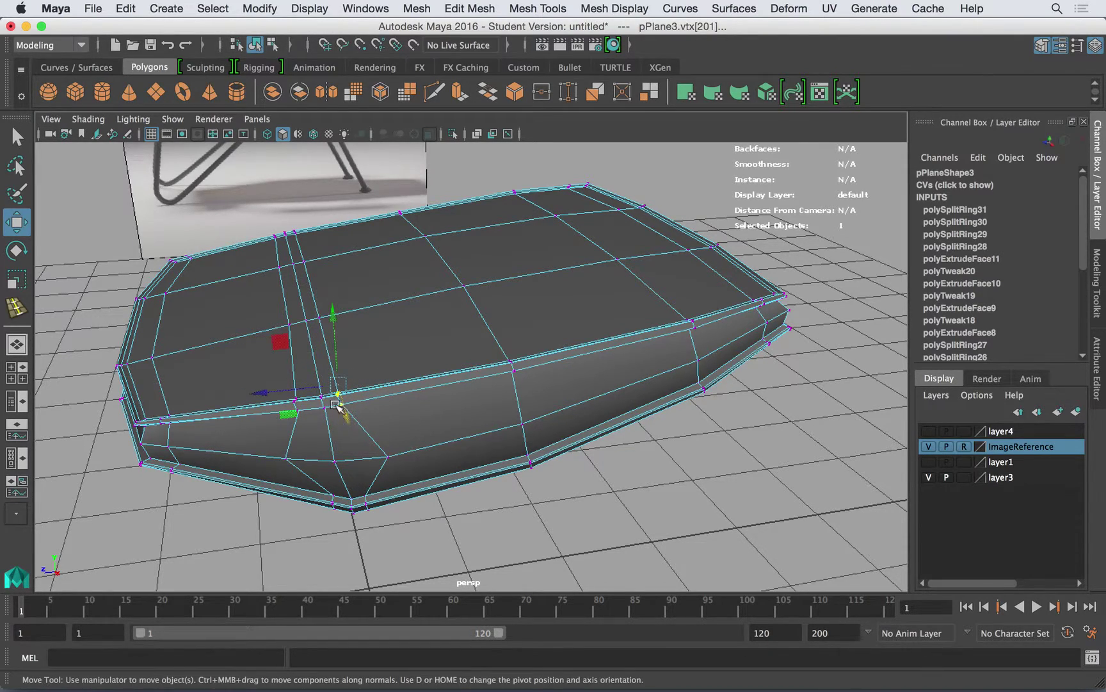
pyautogui.moveTo(305, 389); pyautogui.dragTo(361, 408)
pyautogui.press('3')
pyautogui.keyDown('alt'); pyautogui.moveTo(425, 425); pyautogui.dragTo(392, 420); pyautogui.keyUp('alt')
pyautogui.moveTo(430, 248); pyautogui.dragTo(512, 226, button='right')
pyautogui.click(546, 494)
pyautogui.keyDown('alt'); pyautogui.moveTo(546, 494); pyautogui.dragTo(503, 484); pyautogui.keyUp('alt')
pyautogui.click(608, 458)
# Step: On the cushion's opposite side, spread the two mid-height vertices beside the bend away from the central loop
pyautogui.press('1')
pyautogui.moveTo(301, 463); pyautogui.dragTo(275, 460, button='right')
pyautogui.click(313, 501)
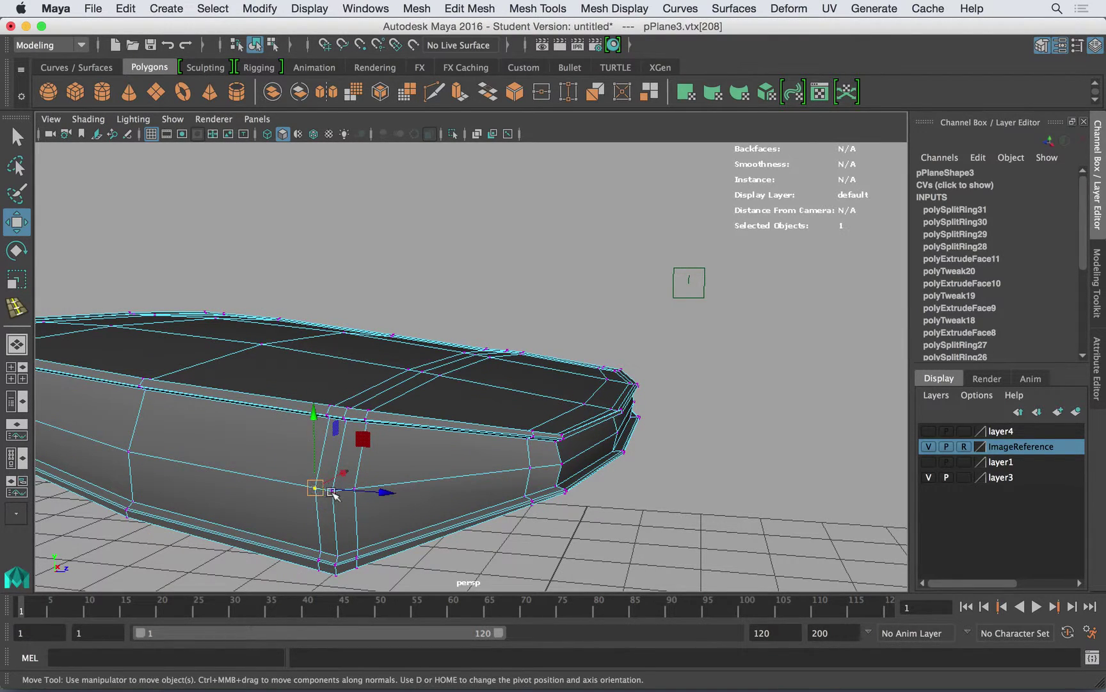
pyautogui.moveTo(388, 493); pyautogui.dragTo(362, 495)
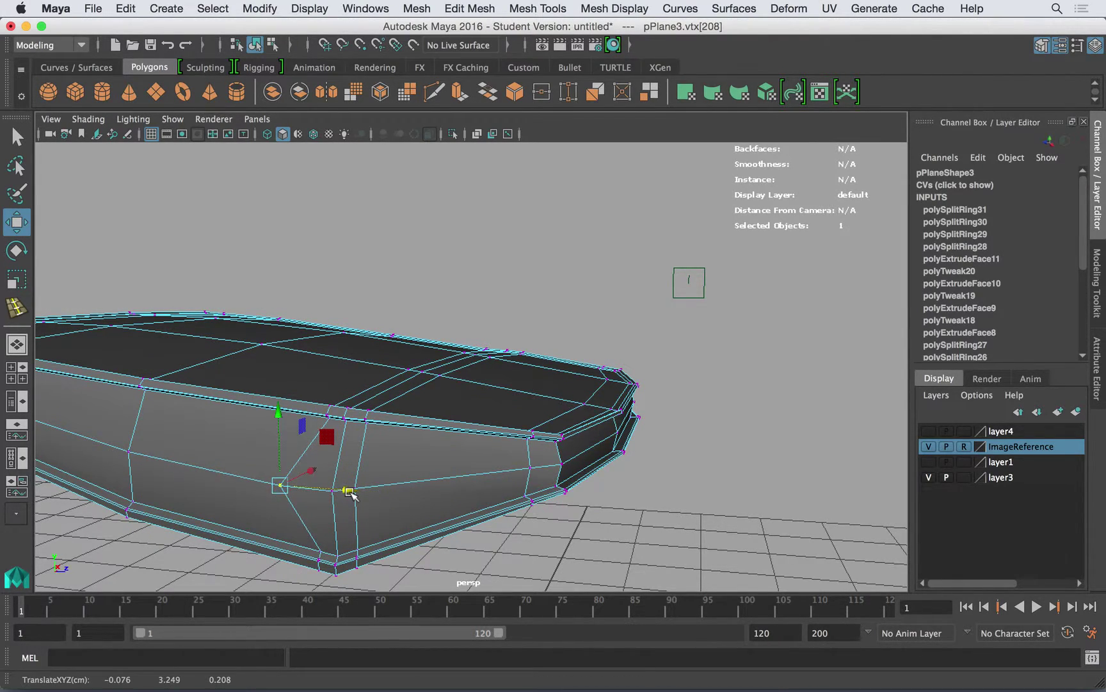
pyautogui.click(355, 489)
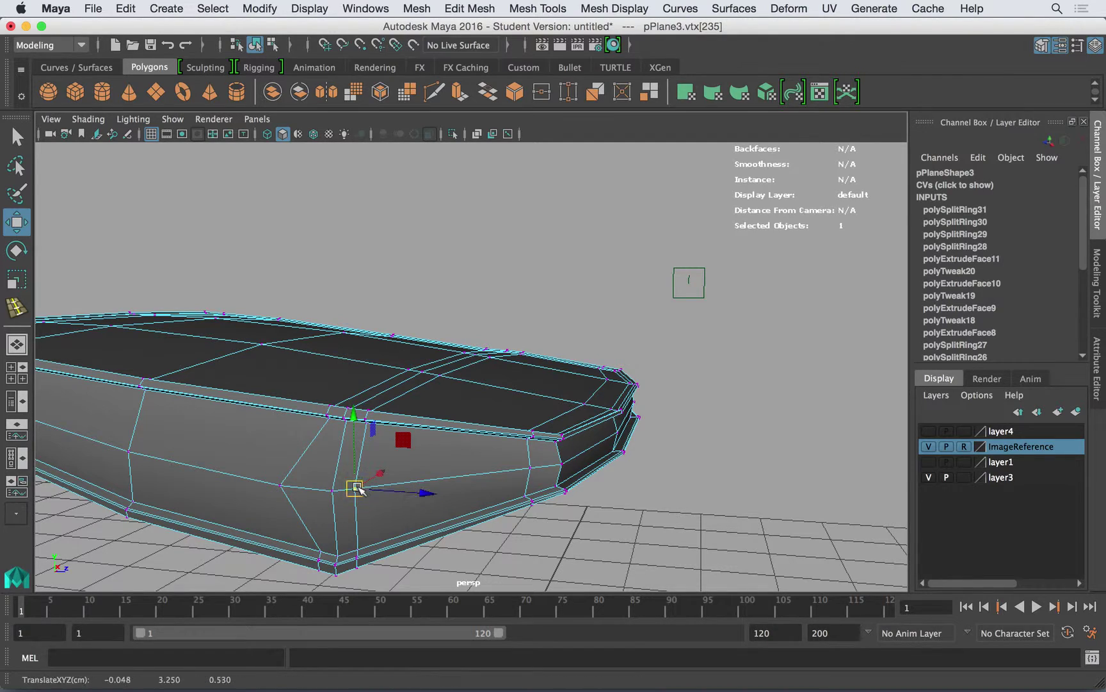
pyautogui.moveTo(392, 491); pyautogui.dragTo(422, 492)
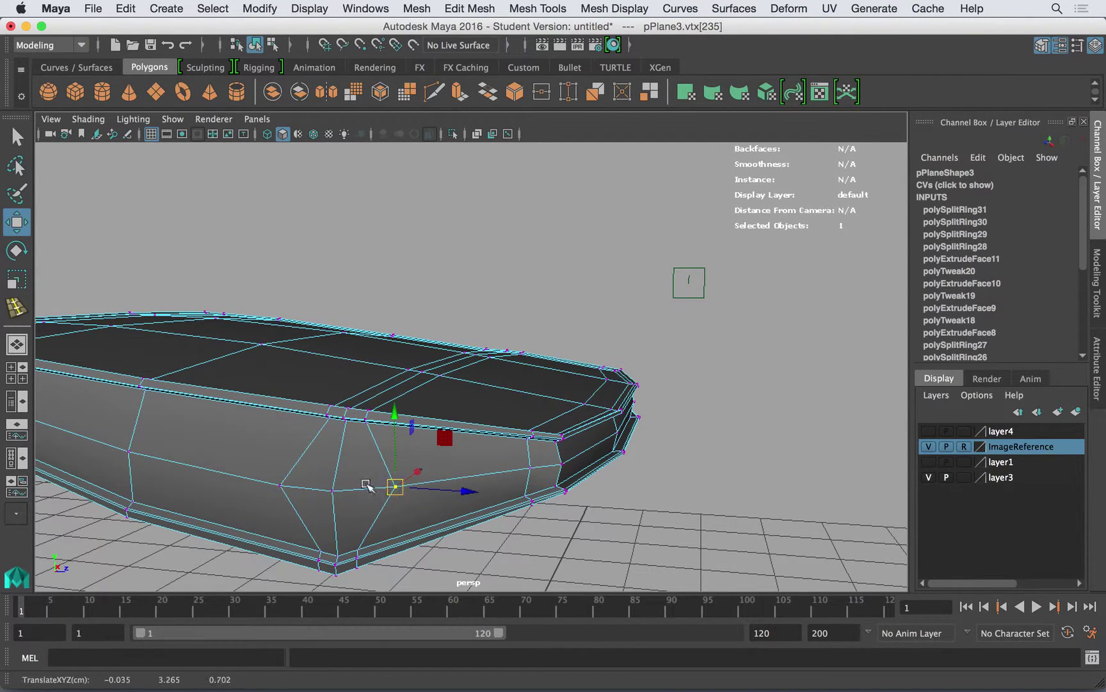
pyautogui.click(281, 486)
# Step: Using X-ray display, spread the opposite side's upper-strip vertices at the bend apart along the cushion's length
pyautogui.moveTo(314, 387); pyautogui.dragTo(340, 465)
pyautogui.keyDown('alt'); pyautogui.moveTo(391, 505); pyautogui.dragTo(398, 404, button='middle'); pyautogui.keyUp('alt')
pyautogui.keyDown('alt'); pyautogui.moveTo(398, 404); pyautogui.dragTo(452, 438, button='right'); pyautogui.keyUp('alt')
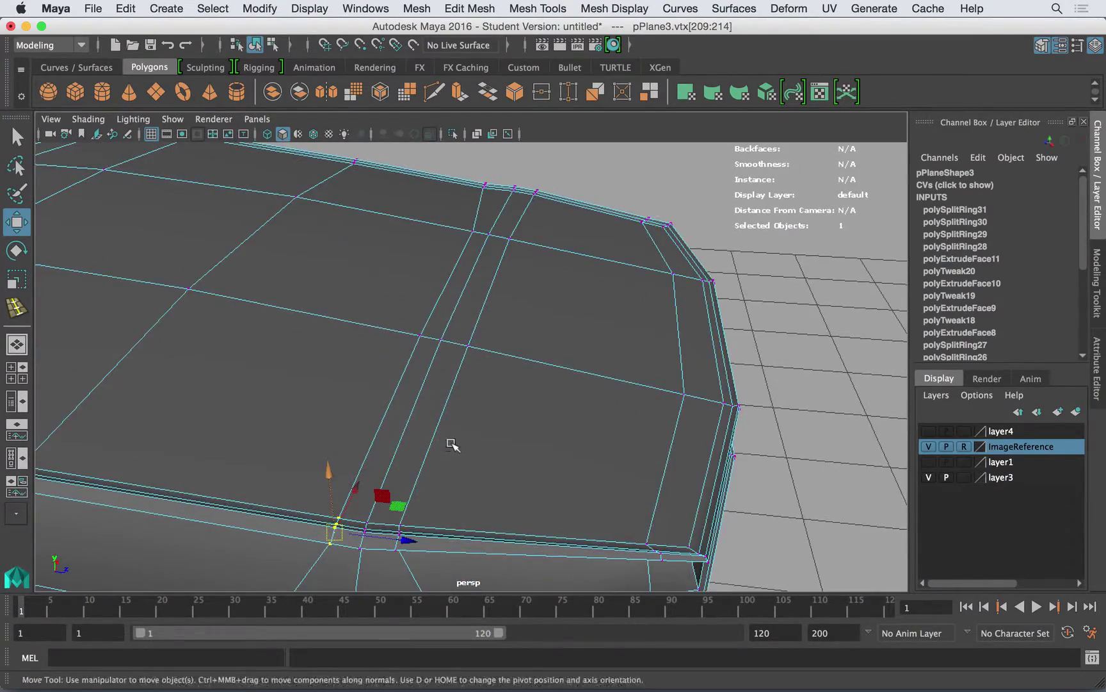
pyautogui.keyDown('alt'); pyautogui.moveTo(453, 438); pyautogui.dragTo(457, 369, button='middle'); pyautogui.keyUp('alt')
pyautogui.press('f')
pyautogui.keyDown('alt'); pyautogui.moveTo(504, 375); pyautogui.dragTo(404, 343, button='right'); pyautogui.keyUp('alt')
pyautogui.keyDown('alt'); pyautogui.moveTo(403, 344); pyautogui.dragTo(391, 352); pyautogui.keyUp('alt')
pyautogui.click(476, 133)
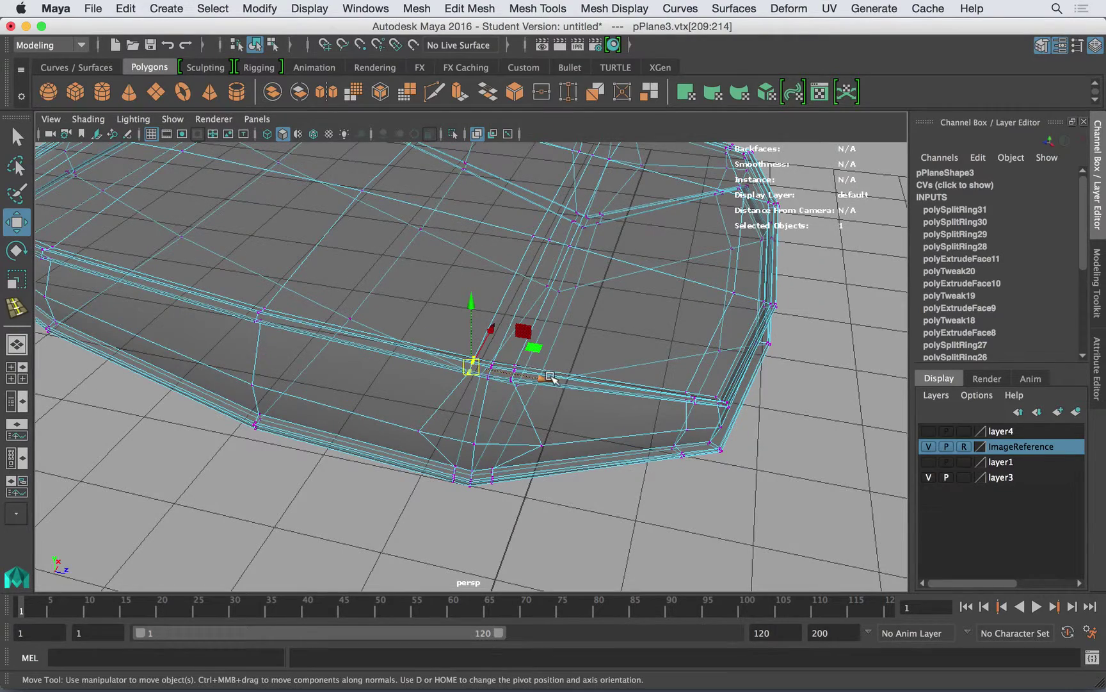
pyautogui.moveTo(549, 379)
pyautogui.mouseDown()
pyautogui.moveTo(517, 379)
pyautogui.moveTo(570, 363)
pyautogui.moveTo(571, 345)
pyautogui.moveTo(607, 368)
pyautogui.moveTo(593, 345)
pyautogui.moveTo(596, 408)
pyautogui.moveTo(536, 457)
pyautogui.moveTo(521, 397)
pyautogui.moveTo(462, 406)
pyautogui.moveTo(463, 446)
pyautogui.moveTo(391, 431)
pyautogui.mouseUp()
pyautogui.click(517, 398)
# Step: Nudge the mid-height vertices at the opposite side's bend slightly inward
pyautogui.keyDown('alt'); pyautogui.moveTo(452, 421); pyautogui.dragTo(482, 420, button='middle'); pyautogui.keyUp('alt')
pyautogui.click(485, 414)
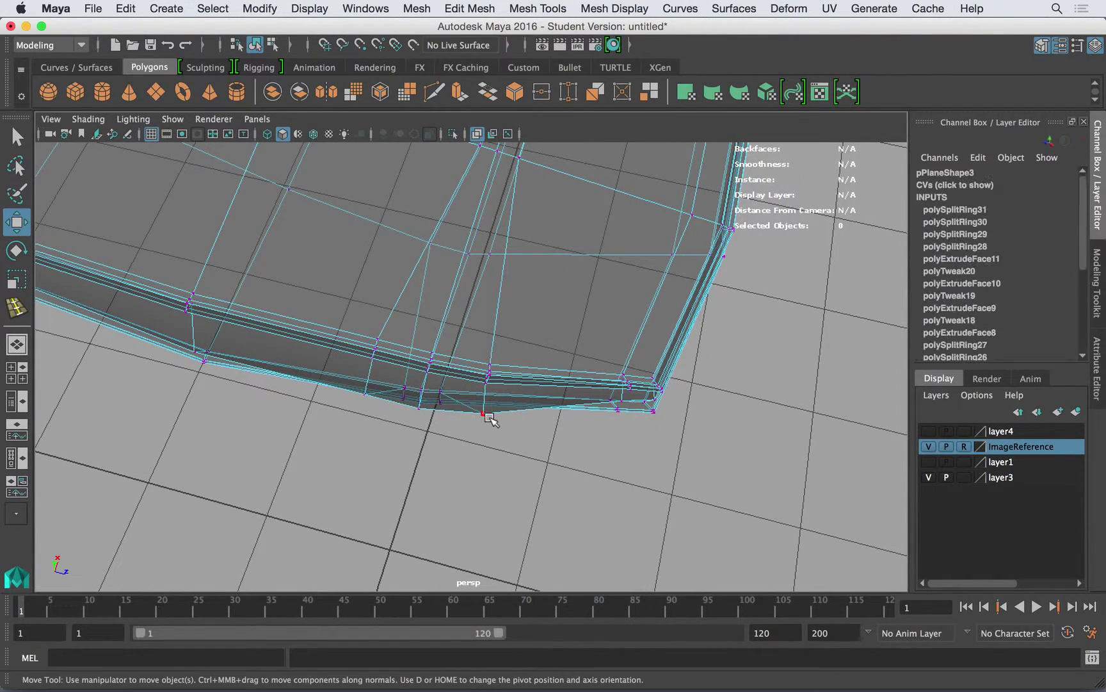
pyautogui.click(428, 405)
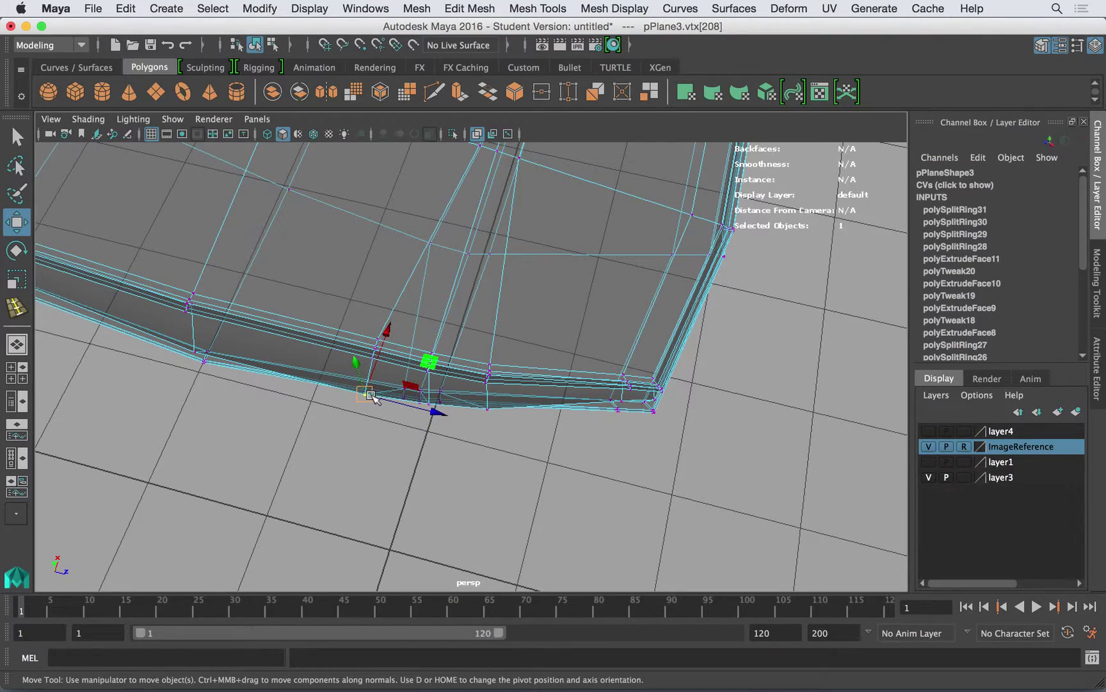
# Step: Return to object selection, examine the reshaped bend, and maximize the side view to compare the cushion with the reference
pyautogui.keyDown('alt'); pyautogui.moveTo(371, 395); pyautogui.dragTo(346, 275); pyautogui.keyUp('alt')
pyautogui.moveTo(367, 373); pyautogui.dragTo(431, 226, button='right')
pyautogui.click(384, 298)
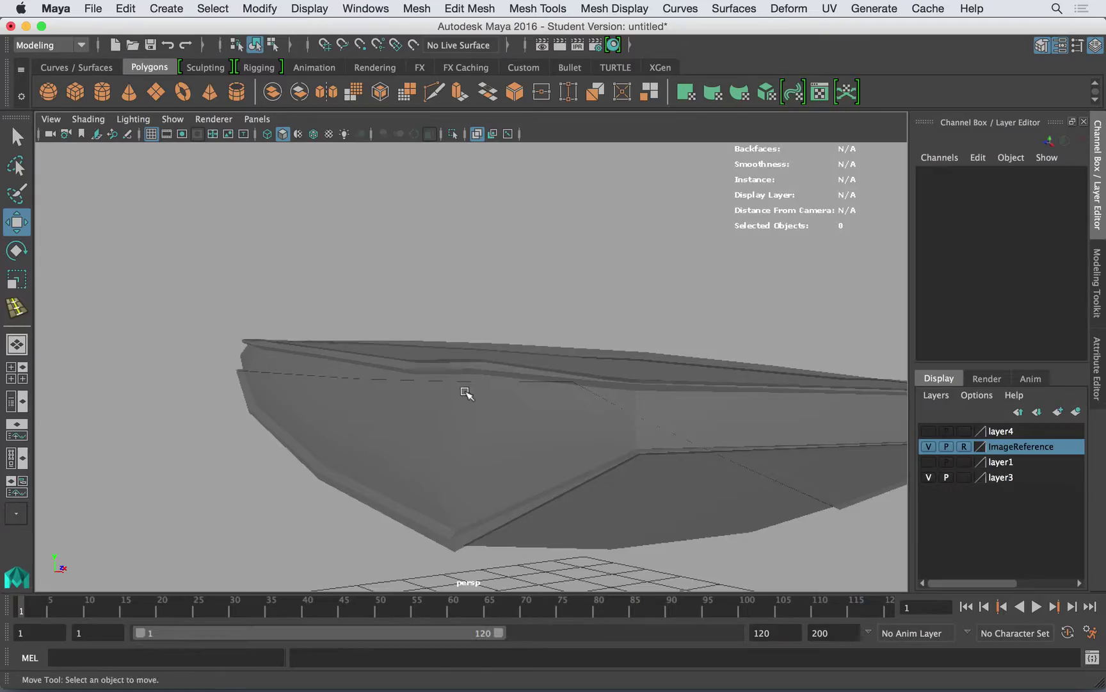
pyautogui.keyDown('alt'); pyautogui.moveTo(467, 391); pyautogui.dragTo(564, 359); pyautogui.keyUp('alt')
pyautogui.click(502, 388)
pyautogui.press('space')
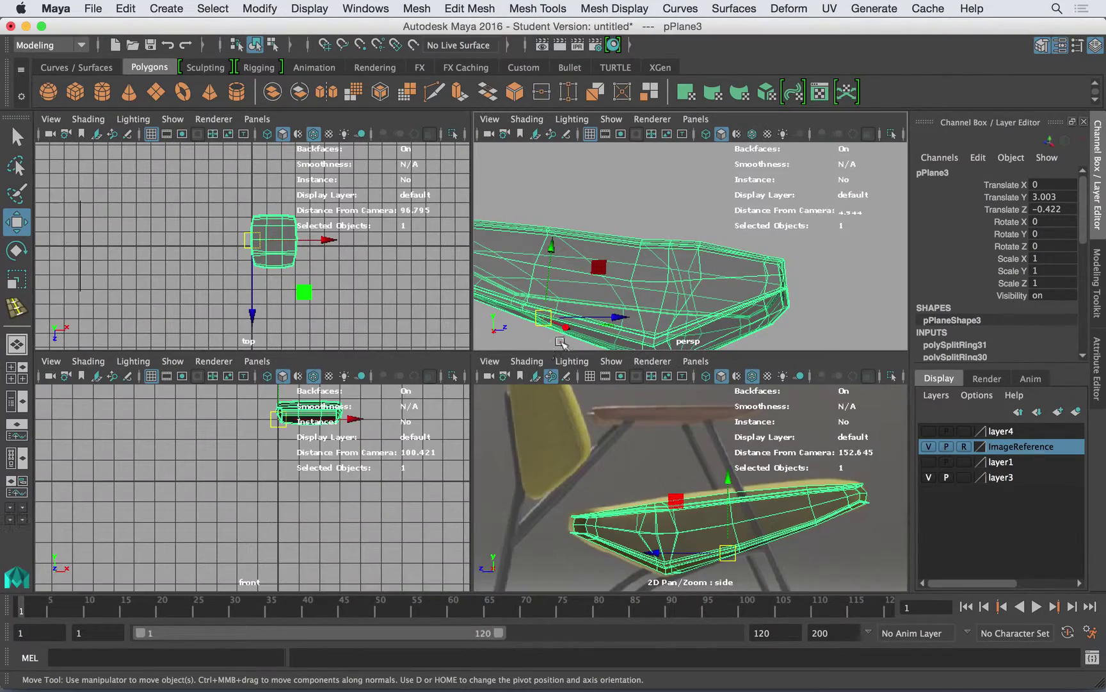
pyautogui.press('space')
pyautogui.keyDown('alt'); pyautogui.moveTo(637, 444); pyautogui.dragTo(720, 455, button='middle'); pyautogui.keyUp('alt')
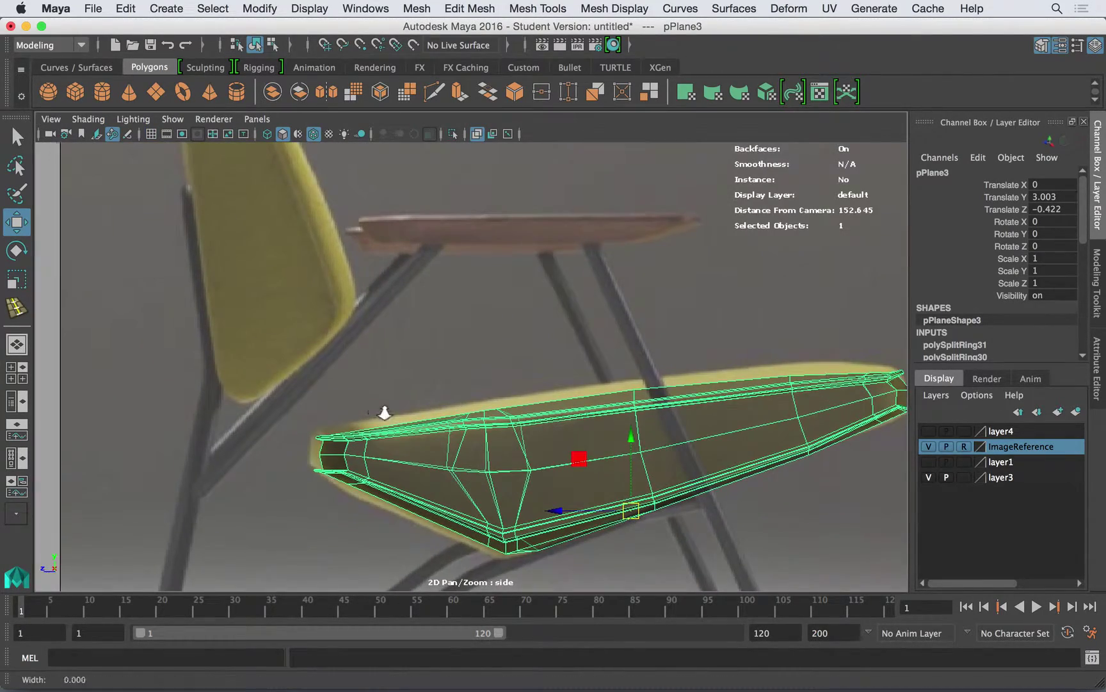
# Step: In the side view, nudge the cushion's upper-strip vertices just behind the bend slightly backward and down
pyautogui.keyDown('alt'); pyautogui.moveTo(395, 415); pyautogui.dragTo(525, 464, button='right'); pyautogui.keyUp('alt')
pyautogui.keyDown('alt'); pyautogui.moveTo(441, 451); pyautogui.dragTo(467, 375, button='middle'); pyautogui.keyUp('alt')
pyautogui.keyDown('alt'); pyautogui.moveTo(471, 379); pyautogui.dragTo(619, 428, button='right'); pyautogui.keyUp('alt')
pyautogui.moveTo(486, 381); pyautogui.dragTo(422, 251, button='right')
pyautogui.moveTo(411, 293); pyautogui.dragTo(506, 419)
pyautogui.moveTo(477, 381); pyautogui.dragTo(474, 384)
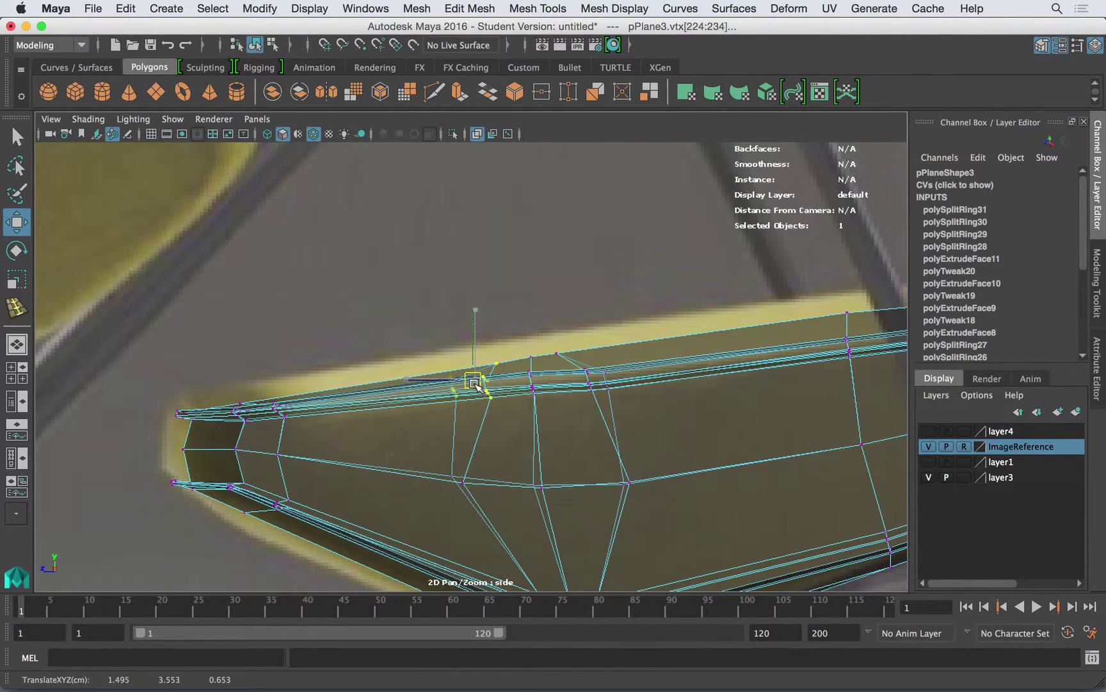
# Step: Adjust the upper-strip vertices on the bend's central and forward loops slightly, and return to object selection
pyautogui.moveTo(511, 340); pyautogui.dragTo(543, 396)
pyautogui.moveTo(533, 382); pyautogui.dragTo(534, 385)
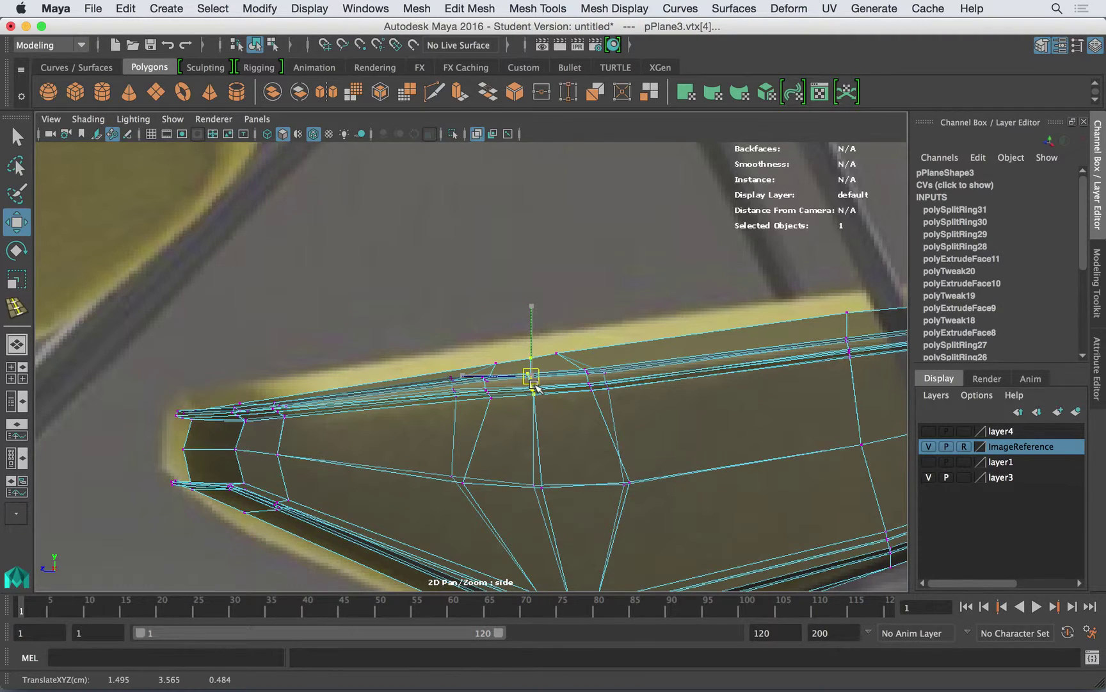
pyautogui.moveTo(612, 398); pyautogui.dragTo(589, 372)
pyautogui.keyDown('alt'); pyautogui.moveTo(588, 372); pyautogui.dragTo(546, 415, button='right'); pyautogui.keyUp('alt')
pyautogui.moveTo(551, 410); pyautogui.dragTo(640, 226, button='right')
pyautogui.click(642, 347)
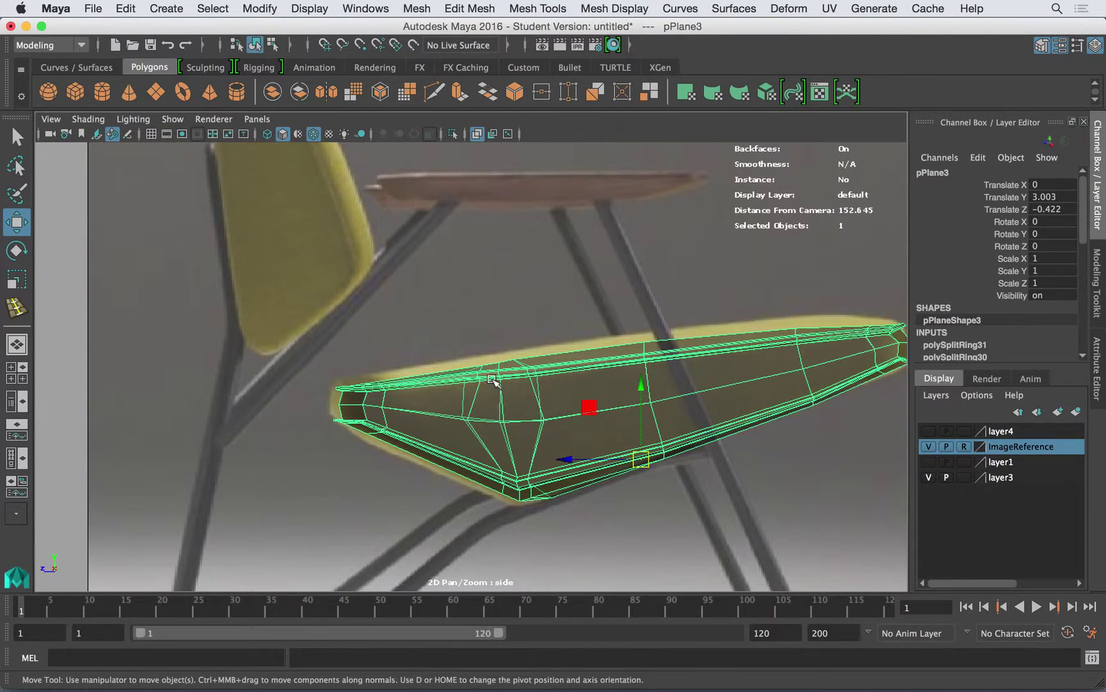
# Step: Adjust the top-surface vertices on the loops around the bend to follow the reference cushion's upper contour
pyautogui.moveTo(492, 249); pyautogui.dragTo(415, 254, button='right')
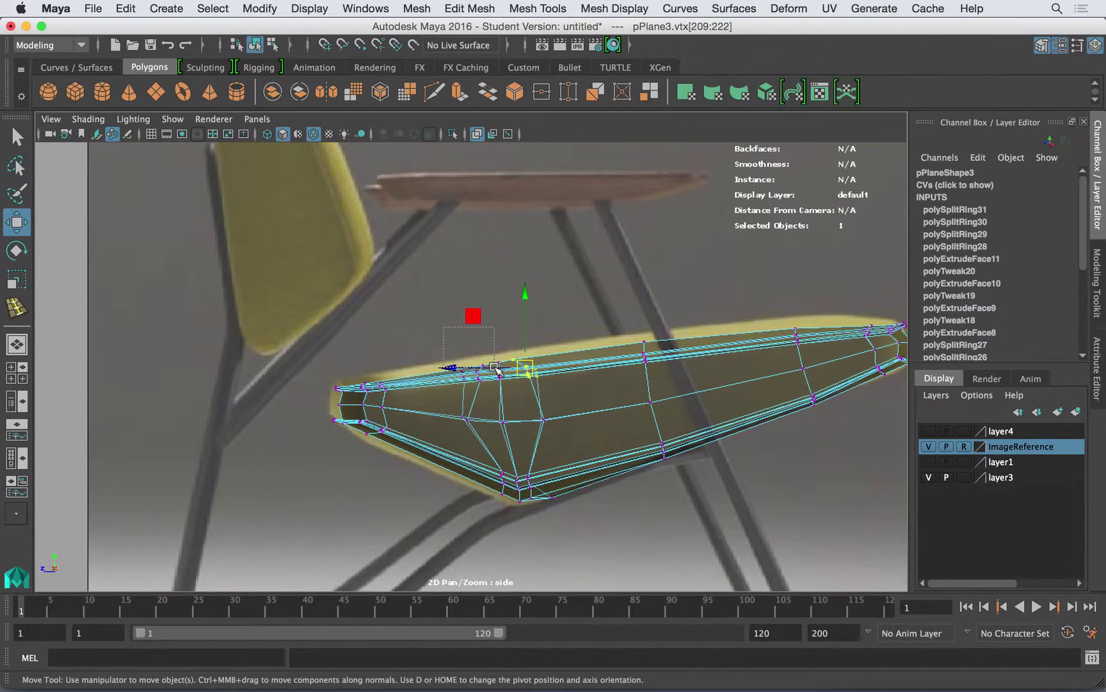
pyautogui.moveTo(485, 368); pyautogui.dragTo(480, 361)
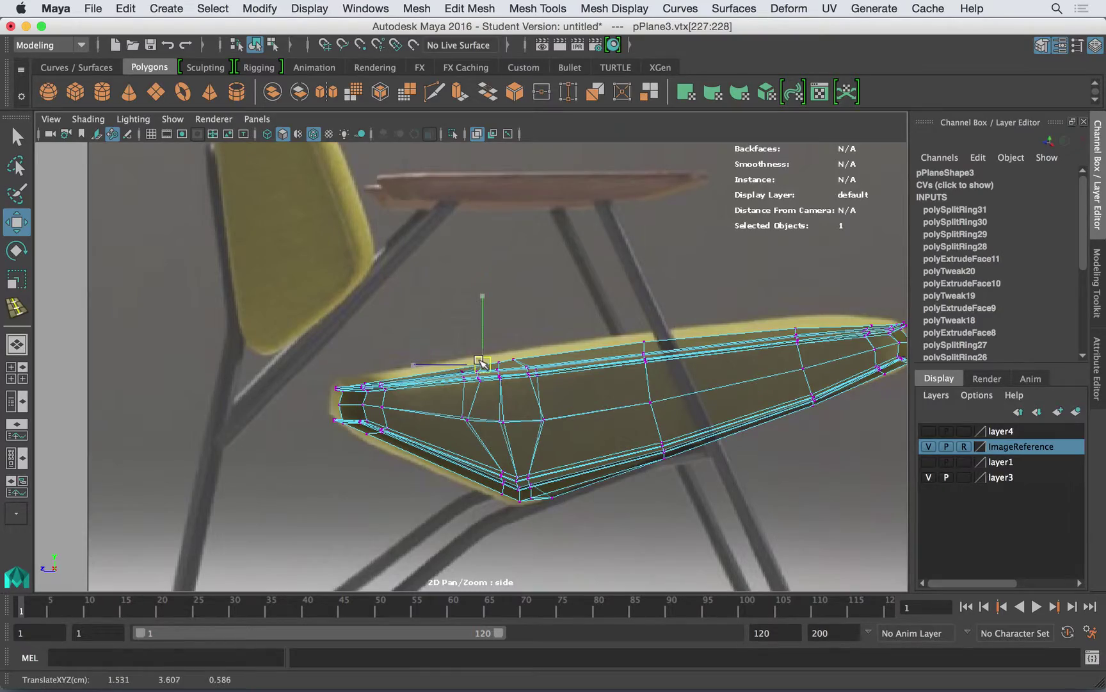
pyautogui.click(538, 376)
# Step: Return to the perspective view, preview the cushion smoothed, turn off X-ray display, and inspect the bend
pyautogui.press('space')
pyautogui.moveTo(570, 383); pyautogui.dragTo(493, 378)
pyautogui.press('3')
pyautogui.moveTo(519, 337); pyautogui.dragTo(596, 228, button='right')
pyautogui.click(478, 134)
pyautogui.keyDown('alt'); pyautogui.moveTo(429, 232); pyautogui.dragTo(344, 256); pyautogui.keyUp('alt')
pyautogui.keyDown('alt'); pyautogui.moveTo(343, 257); pyautogui.dragTo(467, 207, button='middle'); pyautogui.keyUp('alt')
pyautogui.keyDown('alt'); pyautogui.moveTo(467, 207); pyautogui.dragTo(409, 351); pyautogui.keyUp('alt')
pyautogui.keyDown('alt'); pyautogui.moveTo(290, 387); pyautogui.dragTo(366, 378); pyautogui.keyUp('alt')
# Step: Select the central edge loop at the bend and examine its path across the cushion's top surface
pyautogui.moveTo(363, 248); pyautogui.dragTo(379, 237, button='right')
pyautogui.click(362, 376)
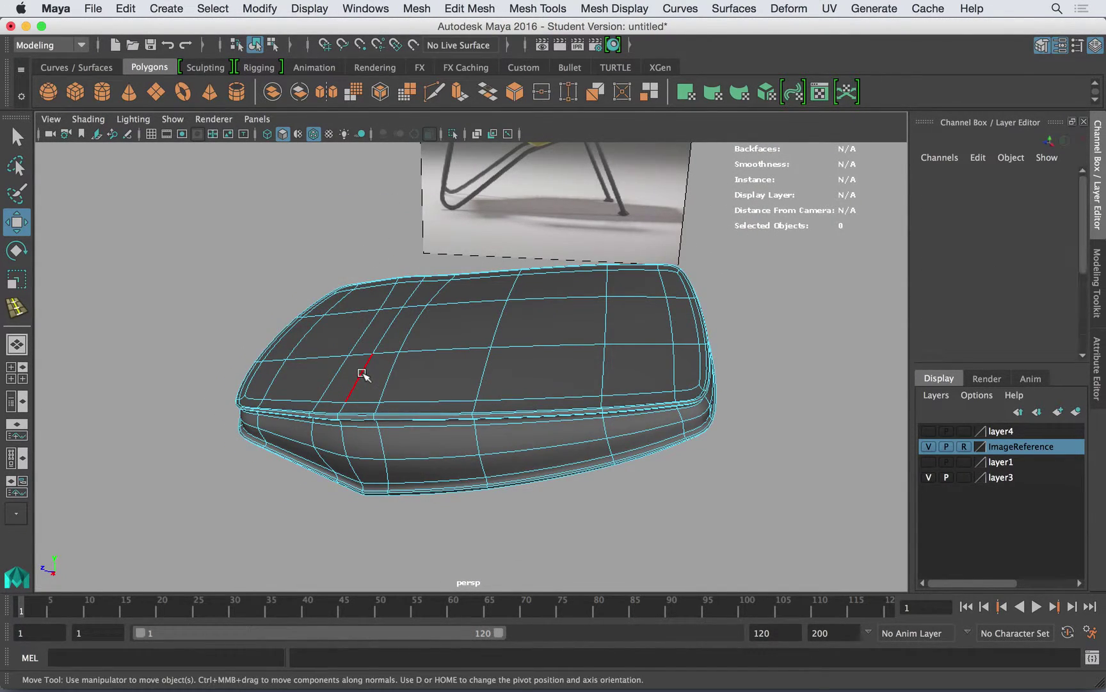
pyautogui.keyDown('alt'); pyautogui.moveTo(364, 371); pyautogui.dragTo(264, 432); pyautogui.keyUp('alt')
pyautogui.keyDown('alt'); pyautogui.moveTo(283, 363); pyautogui.dragTo(282, 393); pyautogui.keyUp('alt')
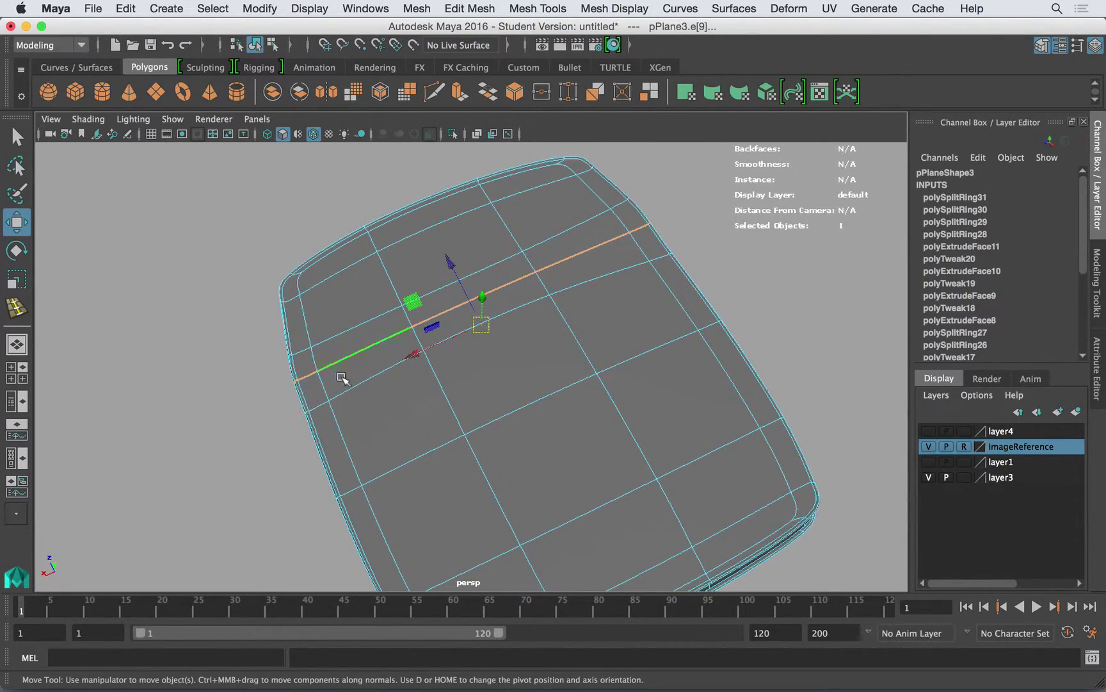
# Step: Turn off the smooth preview, enter vertex selection, and switch to the top view of the cushion
pyautogui.moveTo(295, 393); pyautogui.dragTo(225, 247, button='right')
pyautogui.press('1')
pyautogui.keyDown('alt'); pyautogui.moveTo(301, 390); pyautogui.dragTo(404, 409, button='right'); pyautogui.keyUp('alt')
pyautogui.keyDown('alt'); pyautogui.moveTo(393, 399); pyautogui.dragTo(402, 415, button='middle'); pyautogui.keyUp('alt')
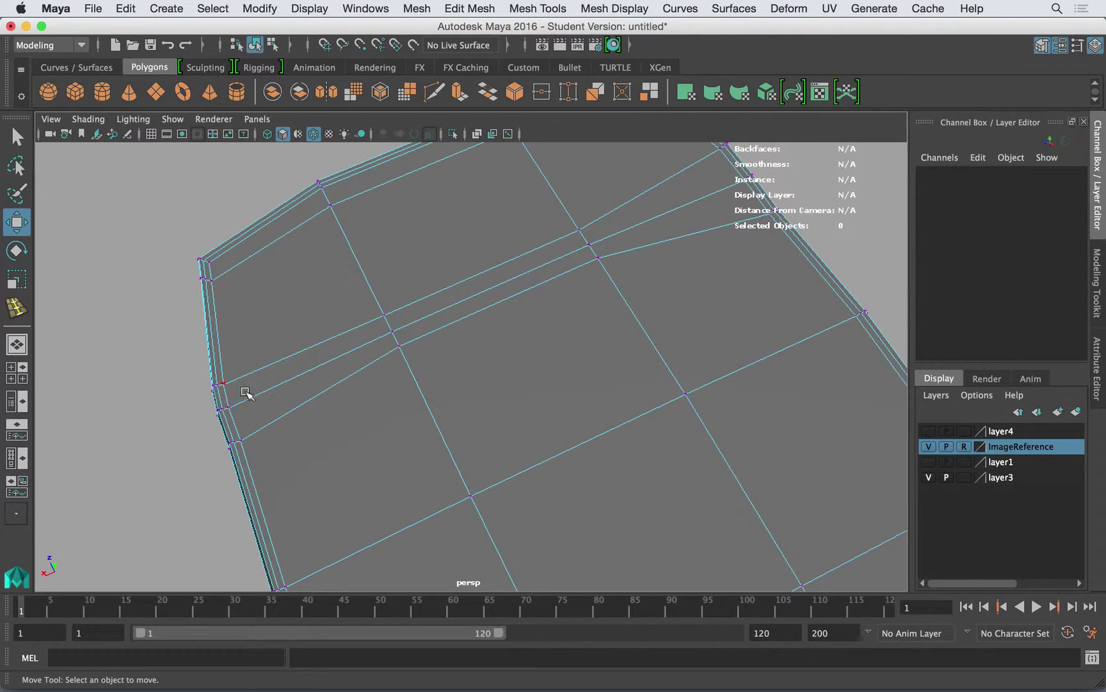
pyautogui.moveTo(249, 414); pyautogui.dragTo(249, 415)
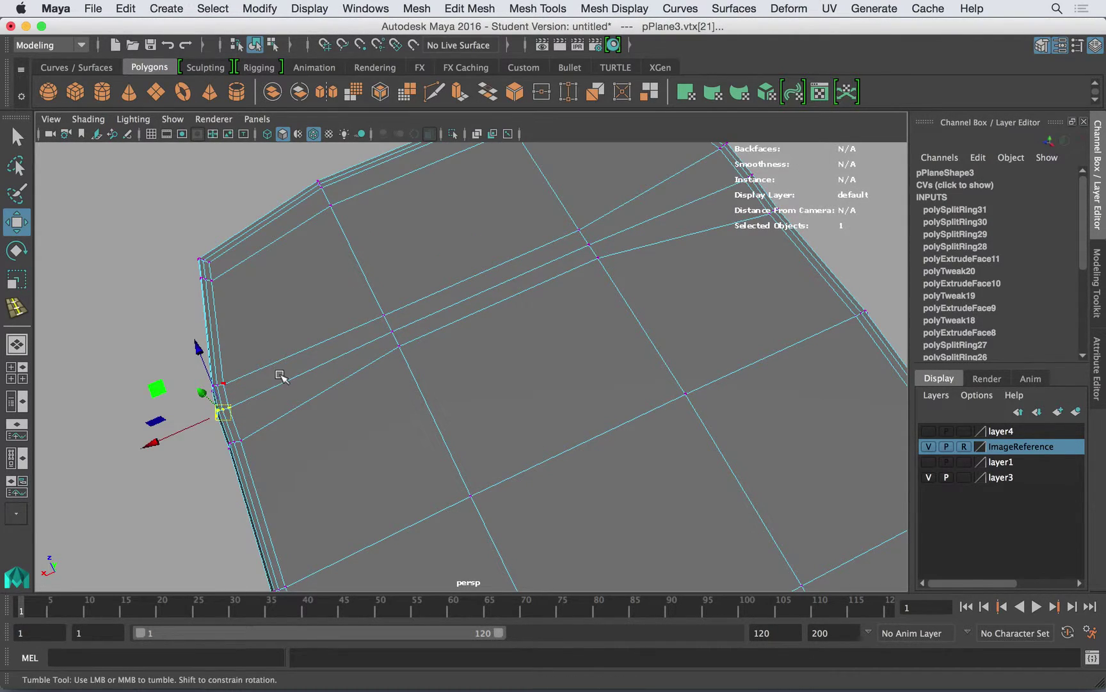
pyautogui.press('space')
pyautogui.moveTo(345, 351); pyautogui.dragTo(283, 350)
# Step: In the top view, reposition one side's edge vertices on the three bend loops to even out the cushion's outline
pyautogui.keyDown('alt'); pyautogui.moveTo(280, 342); pyautogui.dragTo(208, 339, button='middle'); pyautogui.keyUp('alt')
pyautogui.keyDown('alt'); pyautogui.moveTo(208, 339); pyautogui.dragTo(647, 418, button='right'); pyautogui.keyUp('alt')
pyautogui.keyDown('alt'); pyautogui.moveTo(464, 384); pyautogui.dragTo(561, 370, button='middle'); pyautogui.keyUp('alt')
pyautogui.moveTo(207, 442); pyautogui.dragTo(144, 256, button='right')
pyautogui.moveTo(193, 447); pyautogui.dragTo(195, 451)
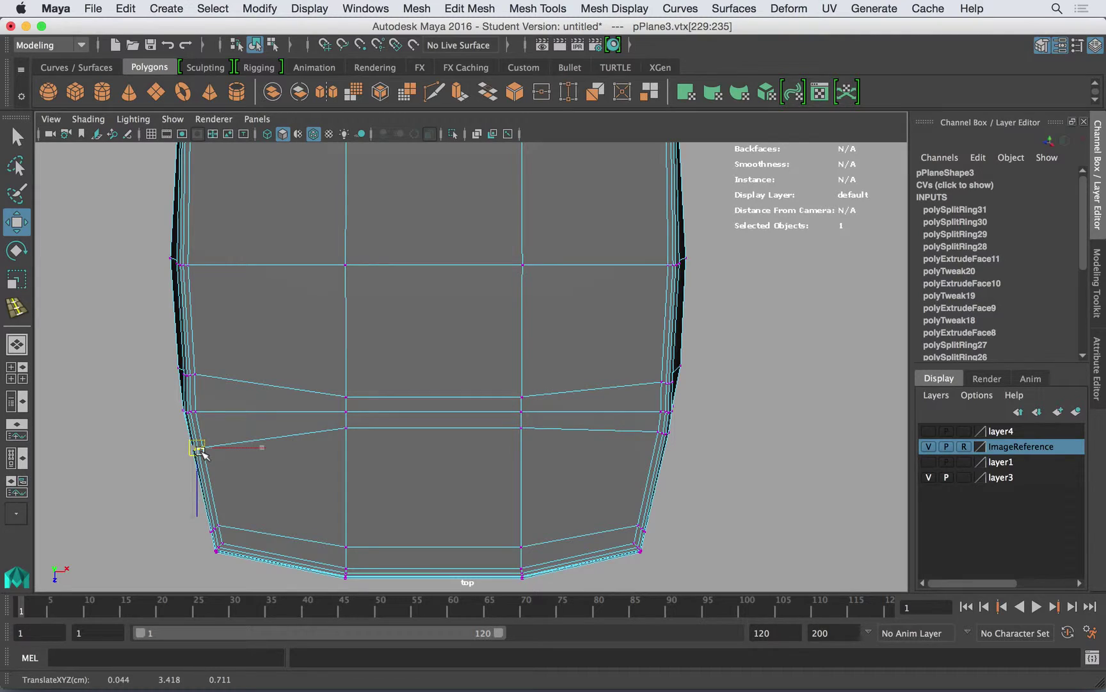
pyautogui.click(198, 420)
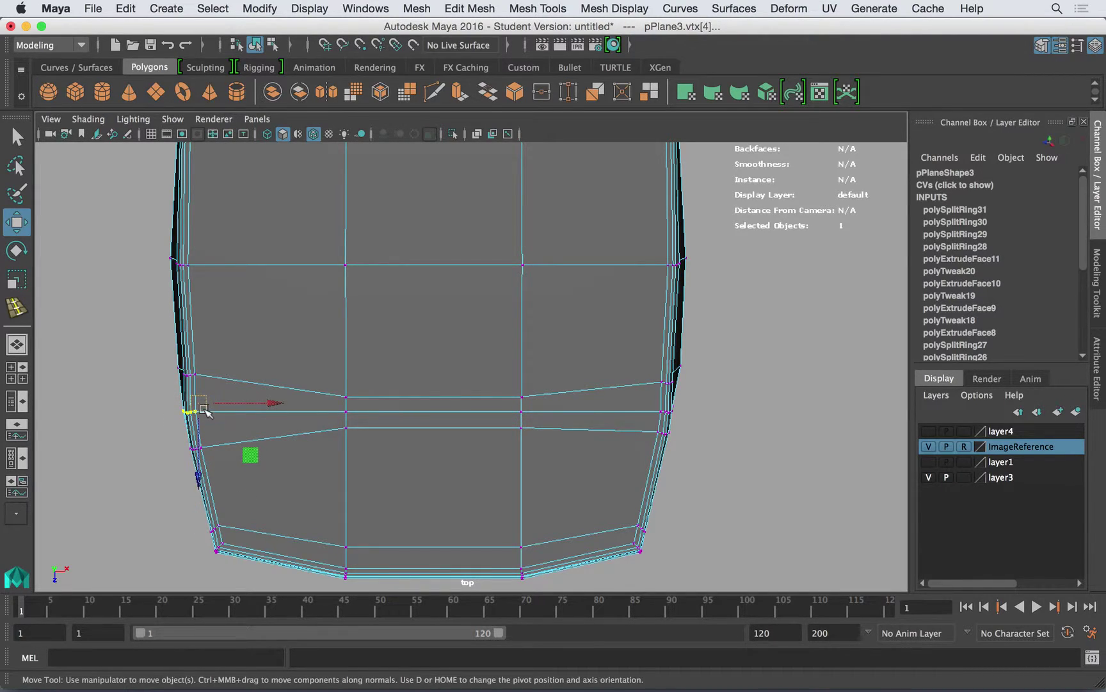
pyautogui.moveTo(204, 409); pyautogui.dragTo(201, 408)
pyautogui.moveTo(169, 364); pyautogui.dragTo(200, 377)
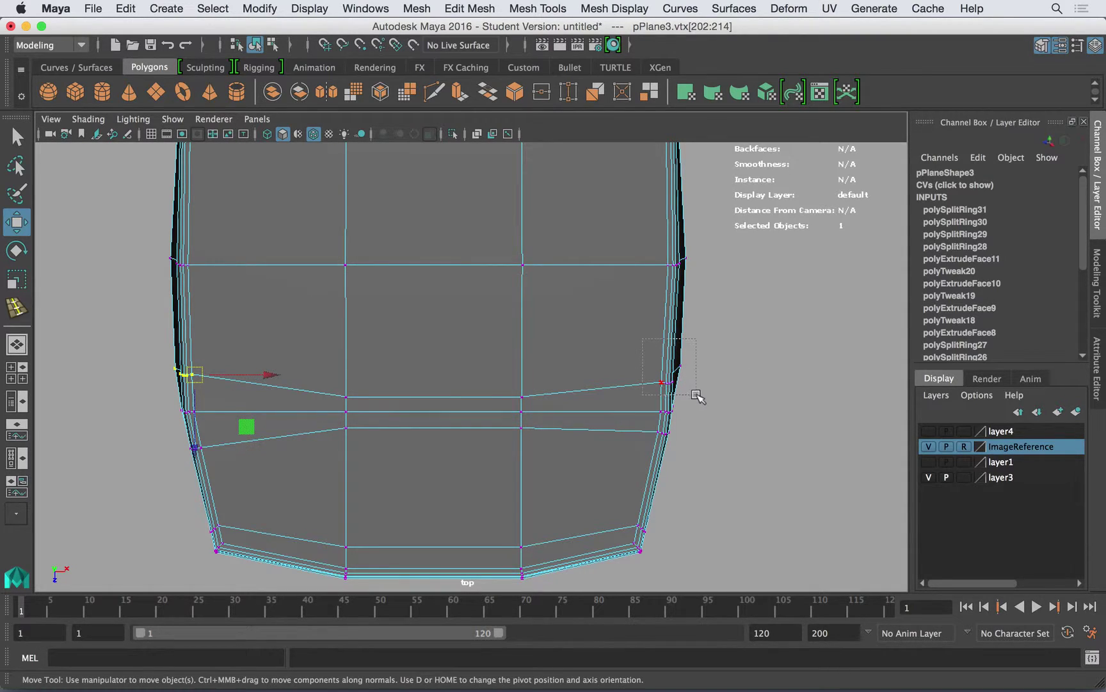
# Step: Reposition the opposite side's edge vertices on the three bend loops to even out that side's outline
pyautogui.moveTo(698, 395); pyautogui.dragTo(656, 370)
pyautogui.click(669, 379)
pyautogui.moveTo(703, 433); pyautogui.dragTo(666, 406)
pyautogui.moveTo(695, 489); pyautogui.dragTo(650, 467)
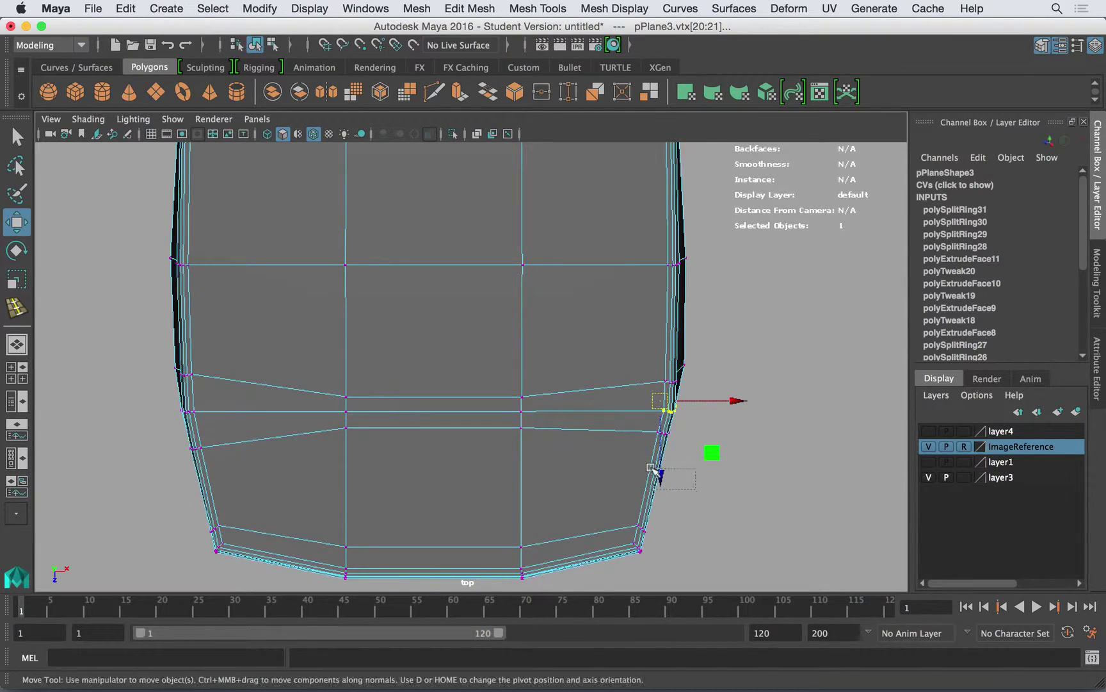
pyautogui.moveTo(640, 420); pyautogui.dragTo(641, 422)
pyautogui.click(668, 438)
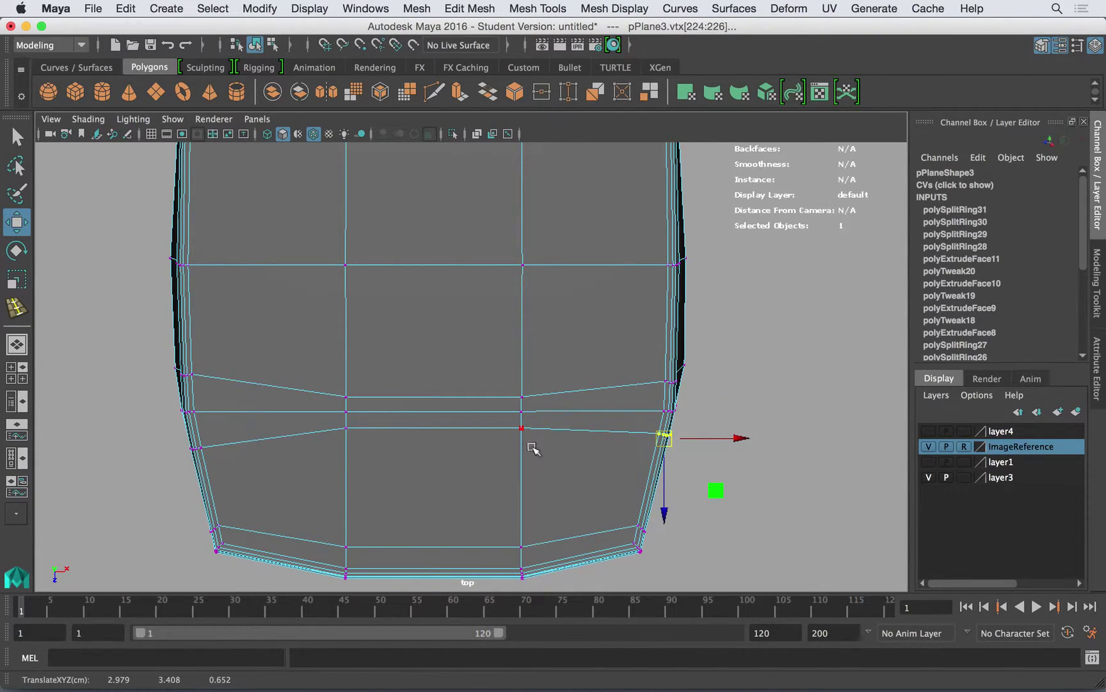
# Step: Move the rear bend loop's two middle vertices slightly toward the cushion's back, and return to object selection in the perspective view
pyautogui.moveTo(542, 466); pyautogui.dragTo(322, 425)
pyautogui.moveTo(432, 485); pyautogui.dragTo(435, 490)
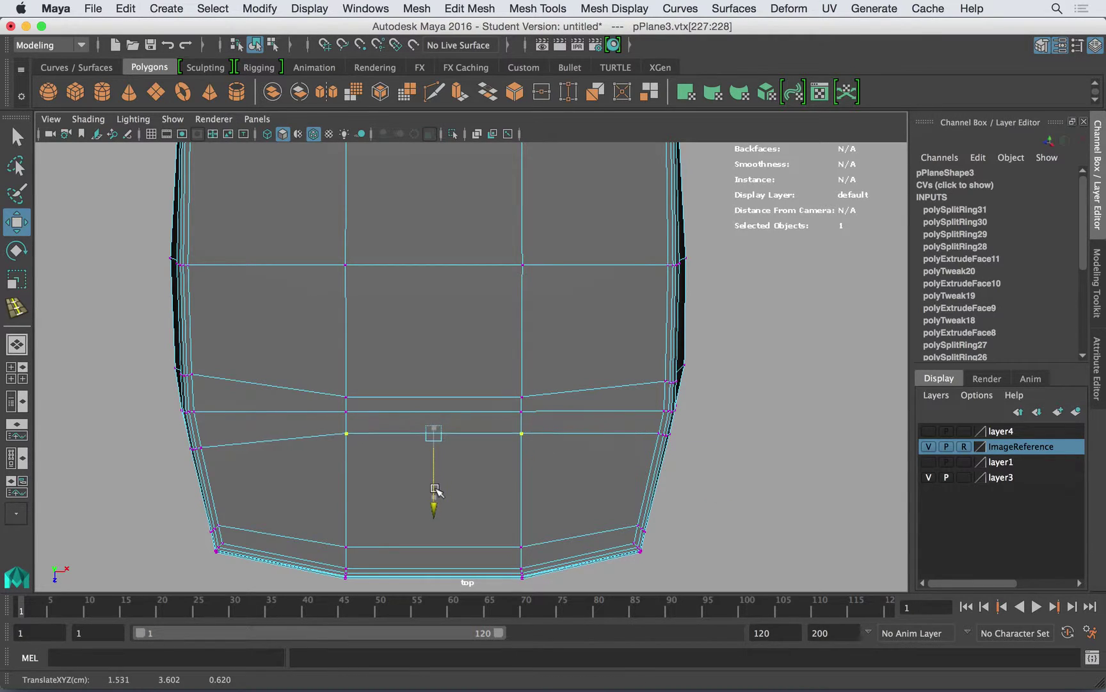
pyautogui.press('space')
pyautogui.press('space')
pyautogui.keyDown('alt'); pyautogui.moveTo(493, 343); pyautogui.dragTo(538, 295); pyautogui.keyUp('alt')
pyautogui.moveTo(559, 248); pyautogui.dragTo(631, 226, button='right')
pyautogui.click(598, 271)
# Step: Check the cushion in wireframe and shaded display, turn off the wireframe overlay, and inspect its side and underside
pyautogui.press('4')
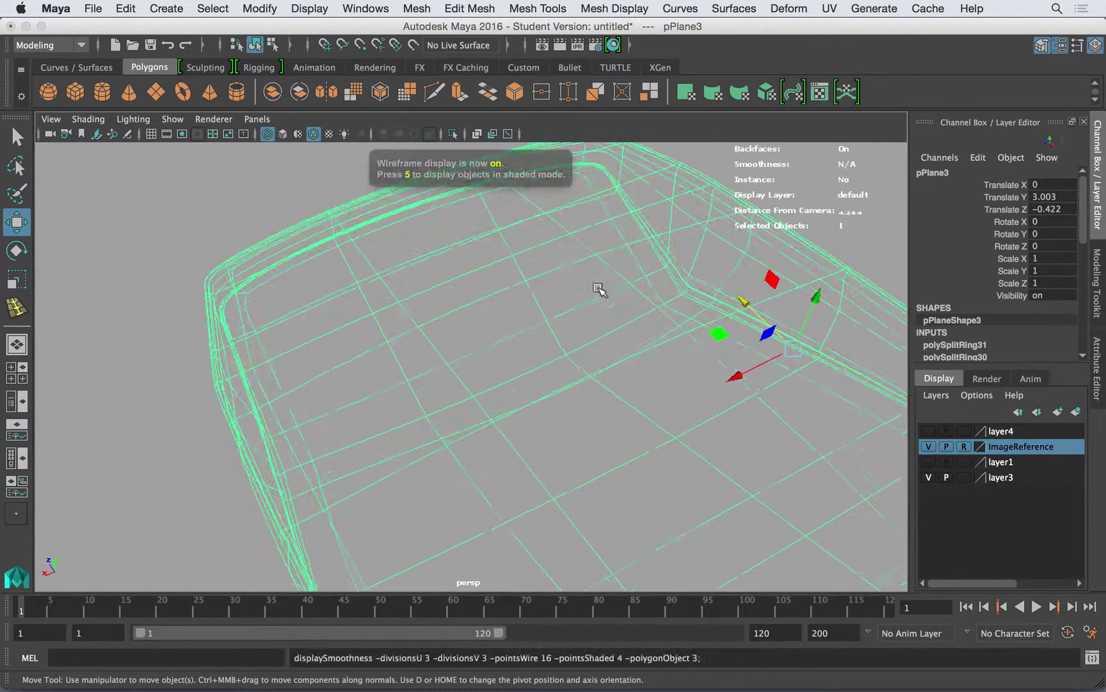
pyautogui.keyDown('alt'); pyautogui.moveTo(553, 338); pyautogui.dragTo(568, 259); pyautogui.keyUp('alt')
pyautogui.press('5')
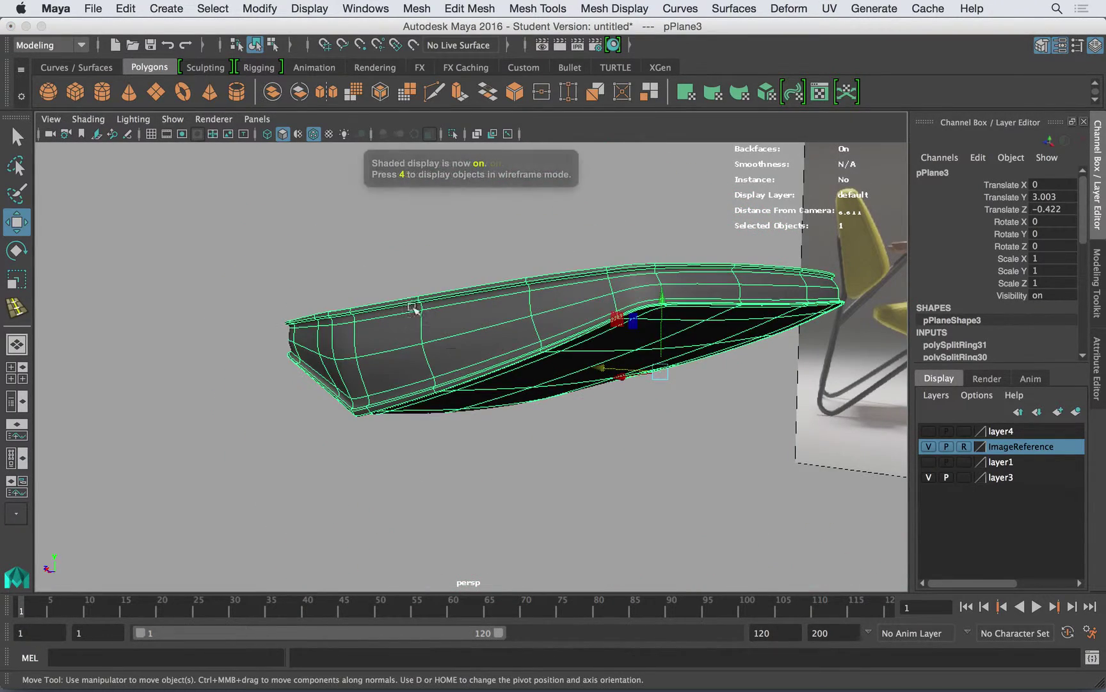
pyautogui.click(400, 294)
pyautogui.keyDown('alt'); pyautogui.moveTo(521, 331); pyautogui.dragTo(406, 351, button='middle'); pyautogui.keyUp('alt')
pyautogui.moveTo(405, 351)
pyautogui.keyDown('alt'); pyautogui.mouseDown()
pyautogui.moveTo(612, 343)
pyautogui.moveTo(412, 363)
pyautogui.mouseUp(); pyautogui.keyUp('alt')
pyautogui.click(314, 134)
pyautogui.keyDown('alt'); pyautogui.moveTo(319, 147); pyautogui.dragTo(561, 287); pyautogui.keyUp('alt')
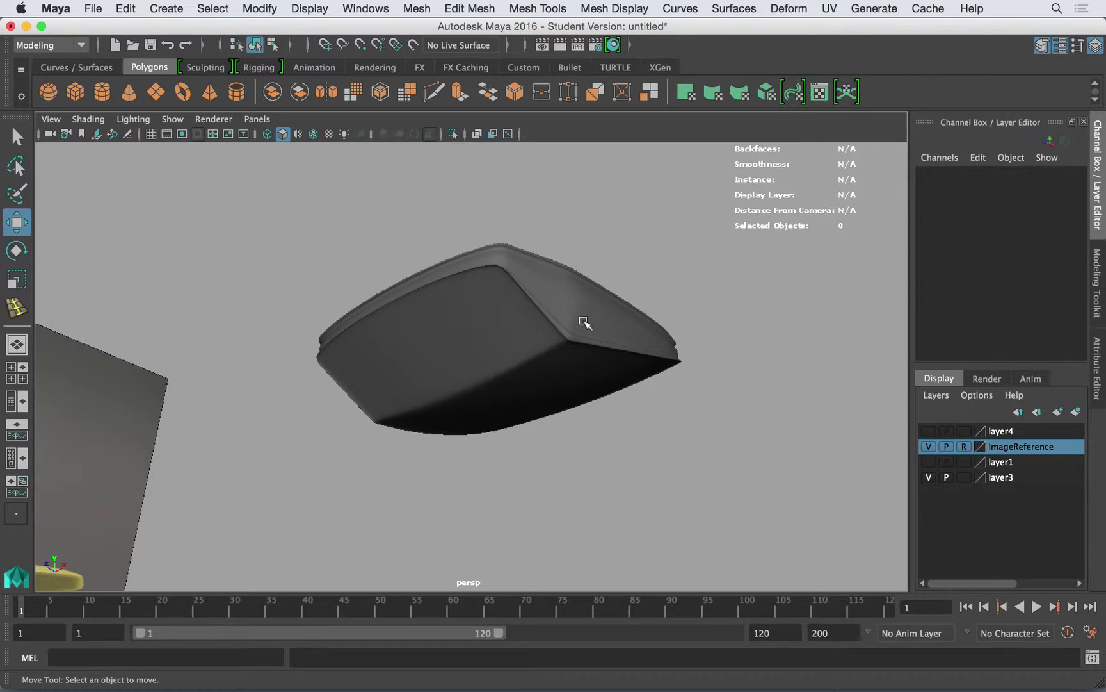
pyautogui.keyDown('alt'); pyautogui.moveTo(584, 321); pyautogui.dragTo(564, 288); pyautogui.keyUp('alt')
# Step: Delete the central edge loop at the cushion's bend and display the mesh smoothed
pyautogui.click(533, 286)
pyautogui.moveTo(562, 248); pyautogui.dragTo(557, 179, button='right')
pyautogui.doubleClick(561, 280)
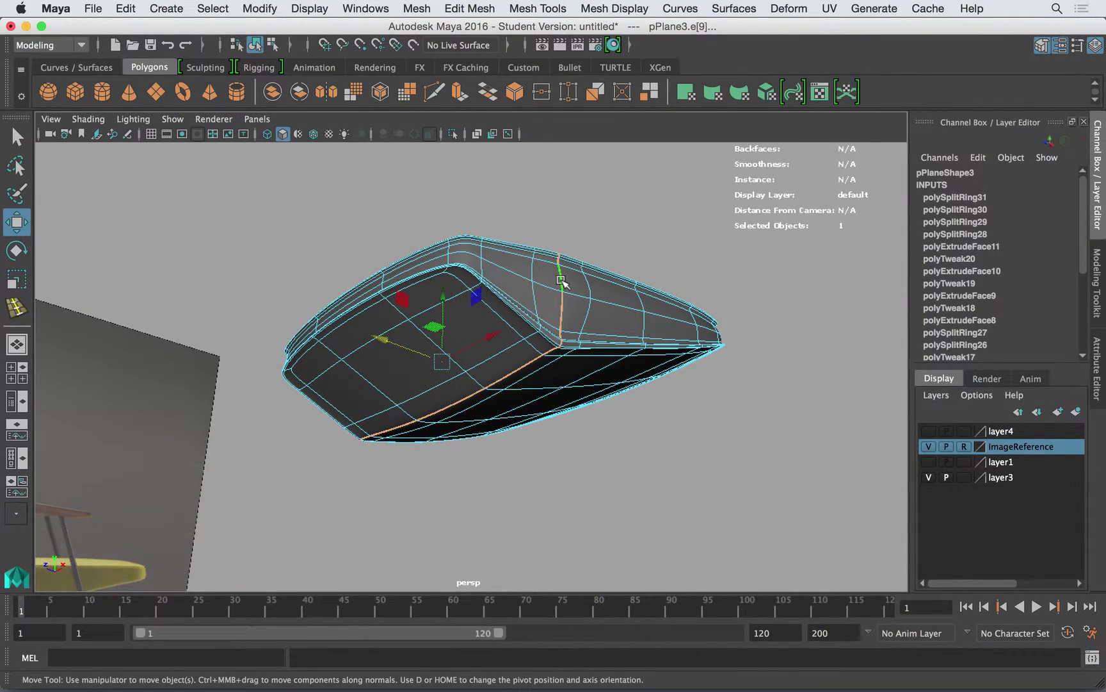
pyautogui.press('Delete')
pyautogui.press('3')
# Step: Return to object selection, deselect the cushion, and review its smoothed shape from above
pyautogui.click(583, 230)
pyautogui.moveTo(583, 281); pyautogui.dragTo(632, 224, button='right')
pyautogui.click(584, 295)
pyautogui.keyDown('alt'); pyautogui.moveTo(599, 292); pyautogui.dragTo(398, 324); pyautogui.keyUp('alt')
pyautogui.click(588, 261)
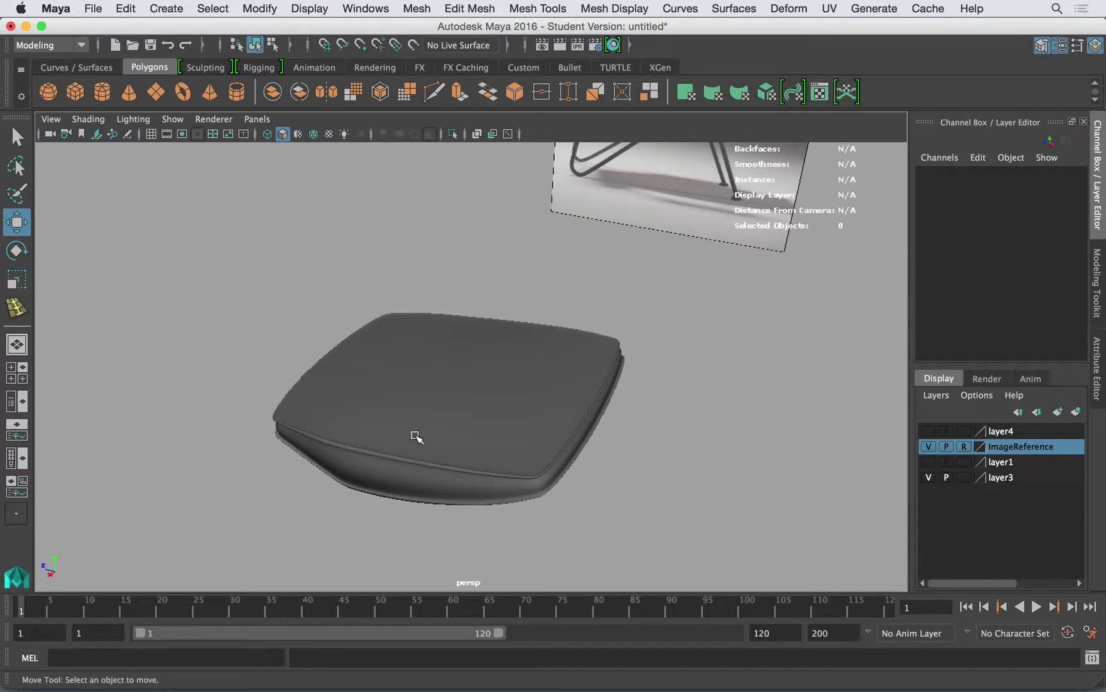
# Step: Make layer4 visible and select the chair's backrest
pyautogui.keyDown('alt'); pyautogui.moveTo(424, 371); pyautogui.dragTo(429, 359); pyautogui.keyUp('alt')
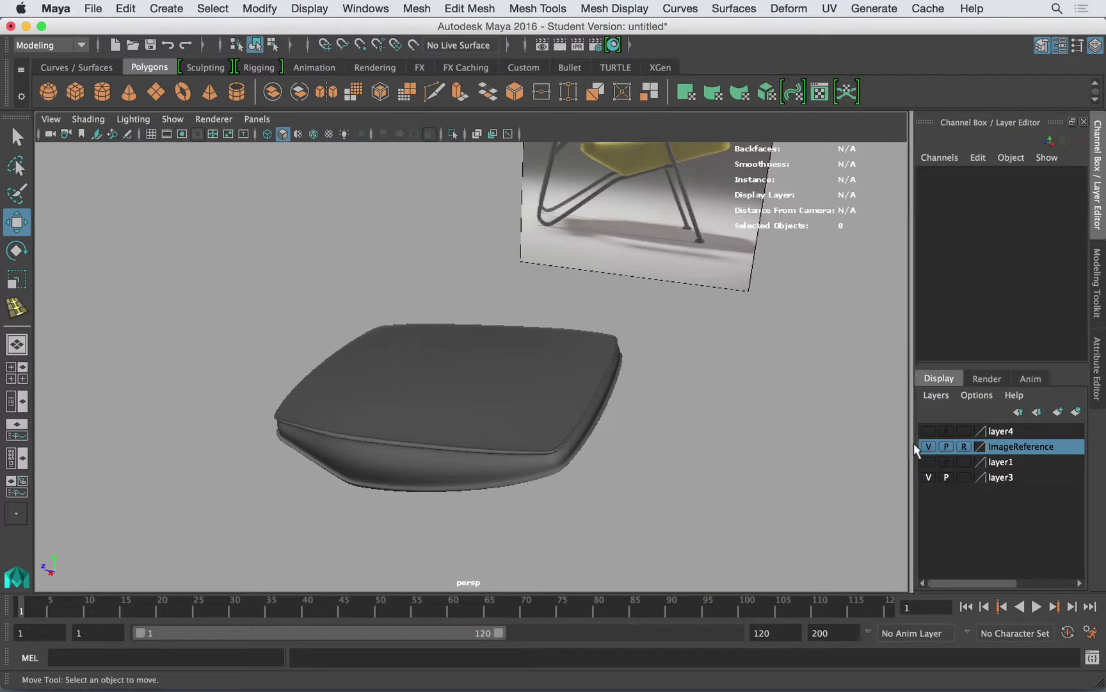
pyautogui.click(929, 430)
pyautogui.keyDown('alt'); pyautogui.moveTo(640, 415); pyautogui.dragTo(590, 380); pyautogui.keyUp('alt')
pyautogui.click(556, 366)
pyautogui.click(352, 250)
# Step: Examine the backrest together with the smoothed seat cushion against the reference image, and clear the selection
pyautogui.keyDown('alt'); pyautogui.moveTo(461, 321); pyautogui.dragTo(487, 312); pyautogui.keyUp('alt')
pyautogui.keyDown('alt'); pyautogui.moveTo(487, 312); pyautogui.dragTo(489, 319, button='middle'); pyautogui.keyUp('alt')
pyautogui.keyDown('alt'); pyautogui.moveTo(489, 319); pyautogui.dragTo(499, 403); pyautogui.keyUp('alt')
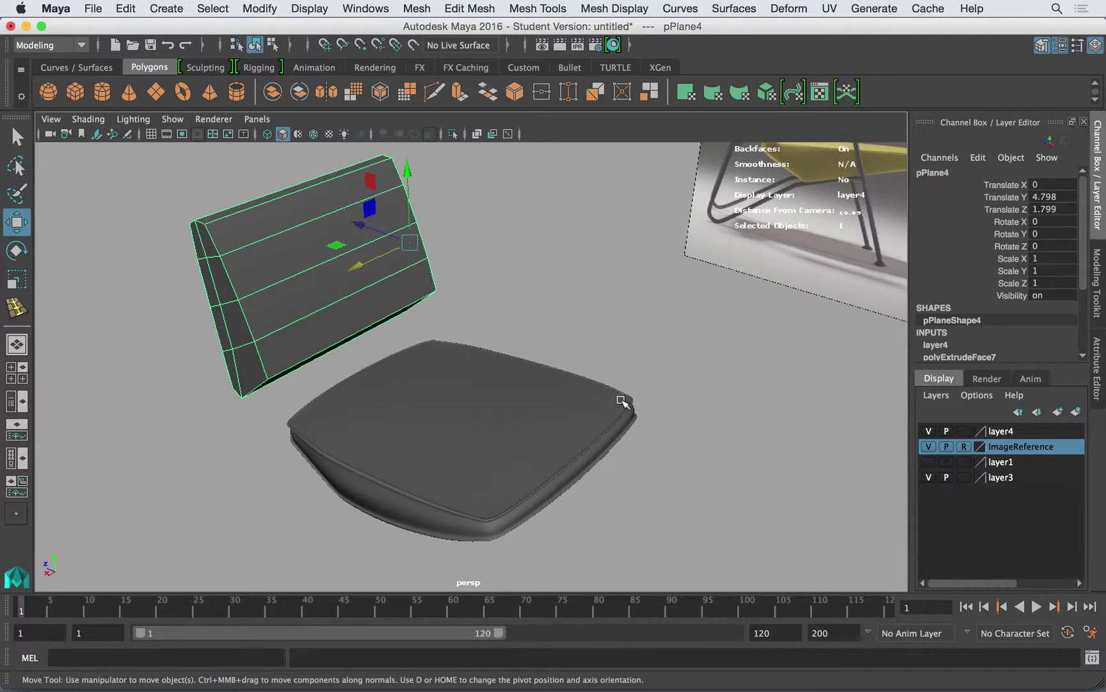
pyautogui.keyDown('alt'); pyautogui.moveTo(592, 413); pyautogui.dragTo(567, 383); pyautogui.keyUp('alt')
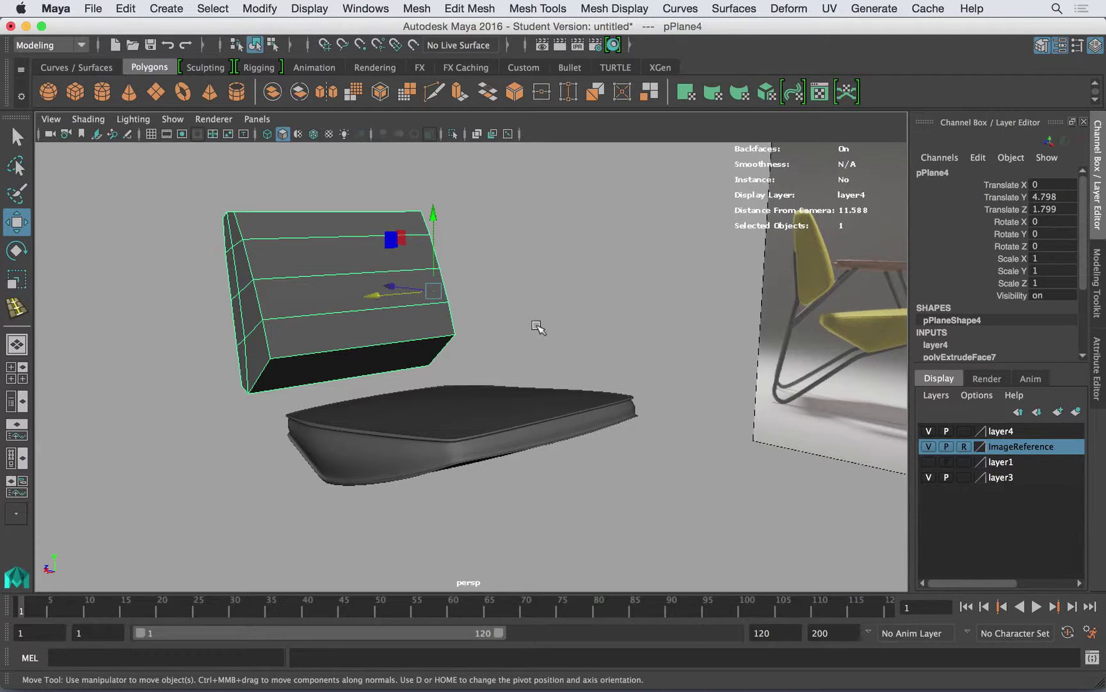
pyautogui.click(556, 364)
pyautogui.keyDown('alt'); pyautogui.moveTo(543, 321); pyautogui.dragTo(564, 308); pyautogui.keyUp('alt')
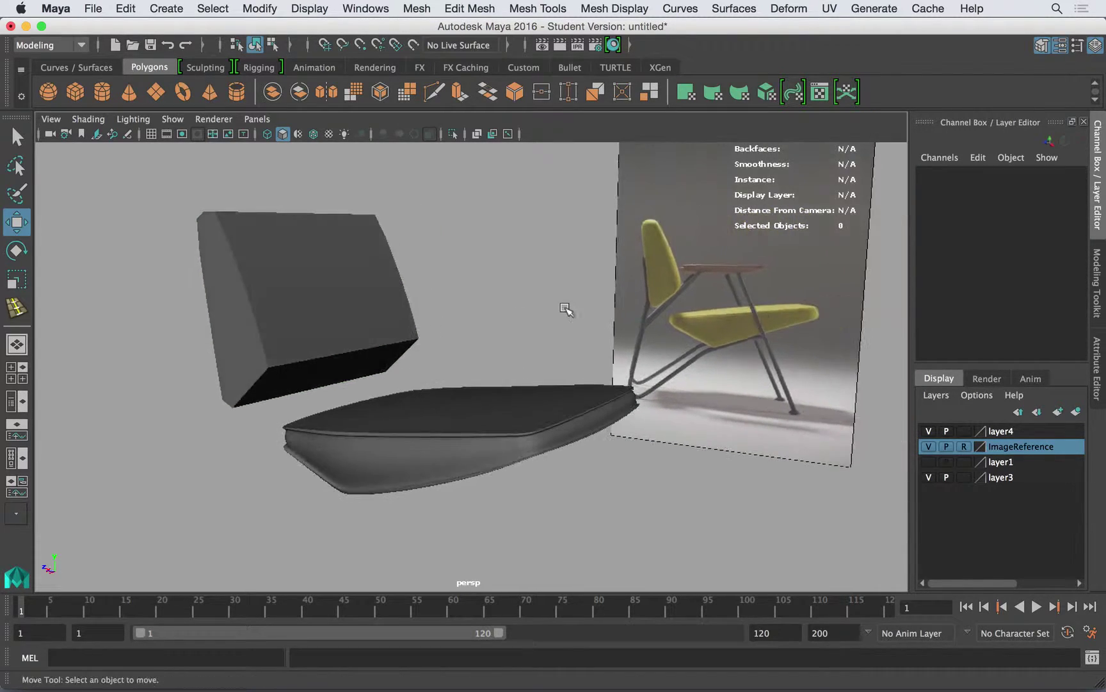
pyautogui.press('super+Tab')
pyautogui.moveTo(452, 346)
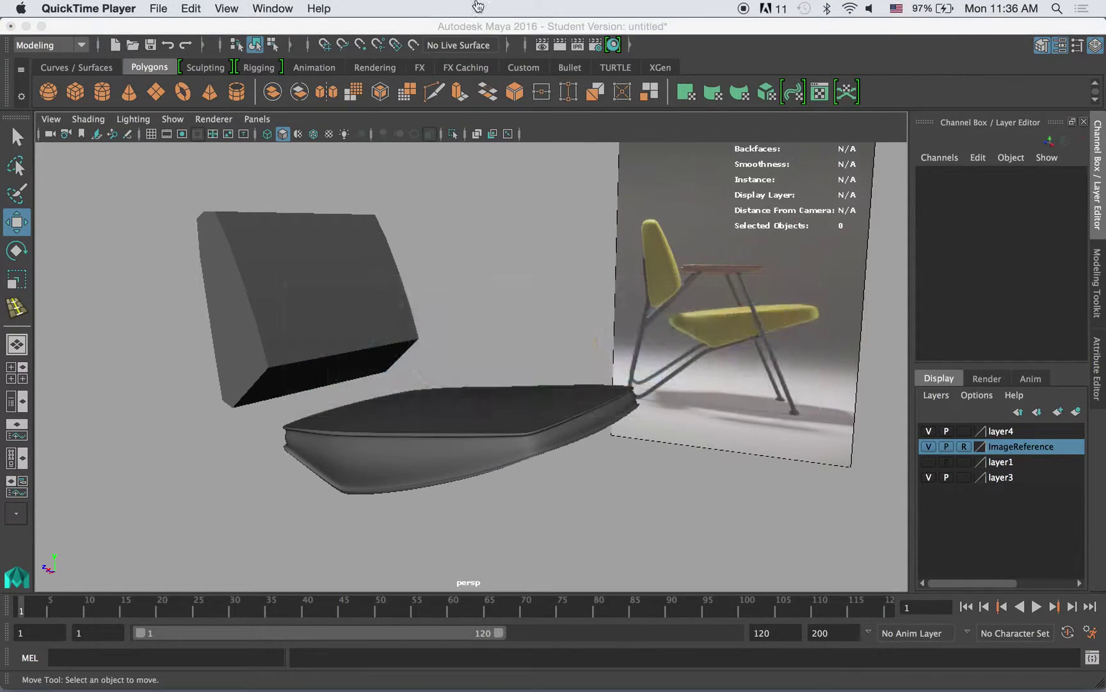